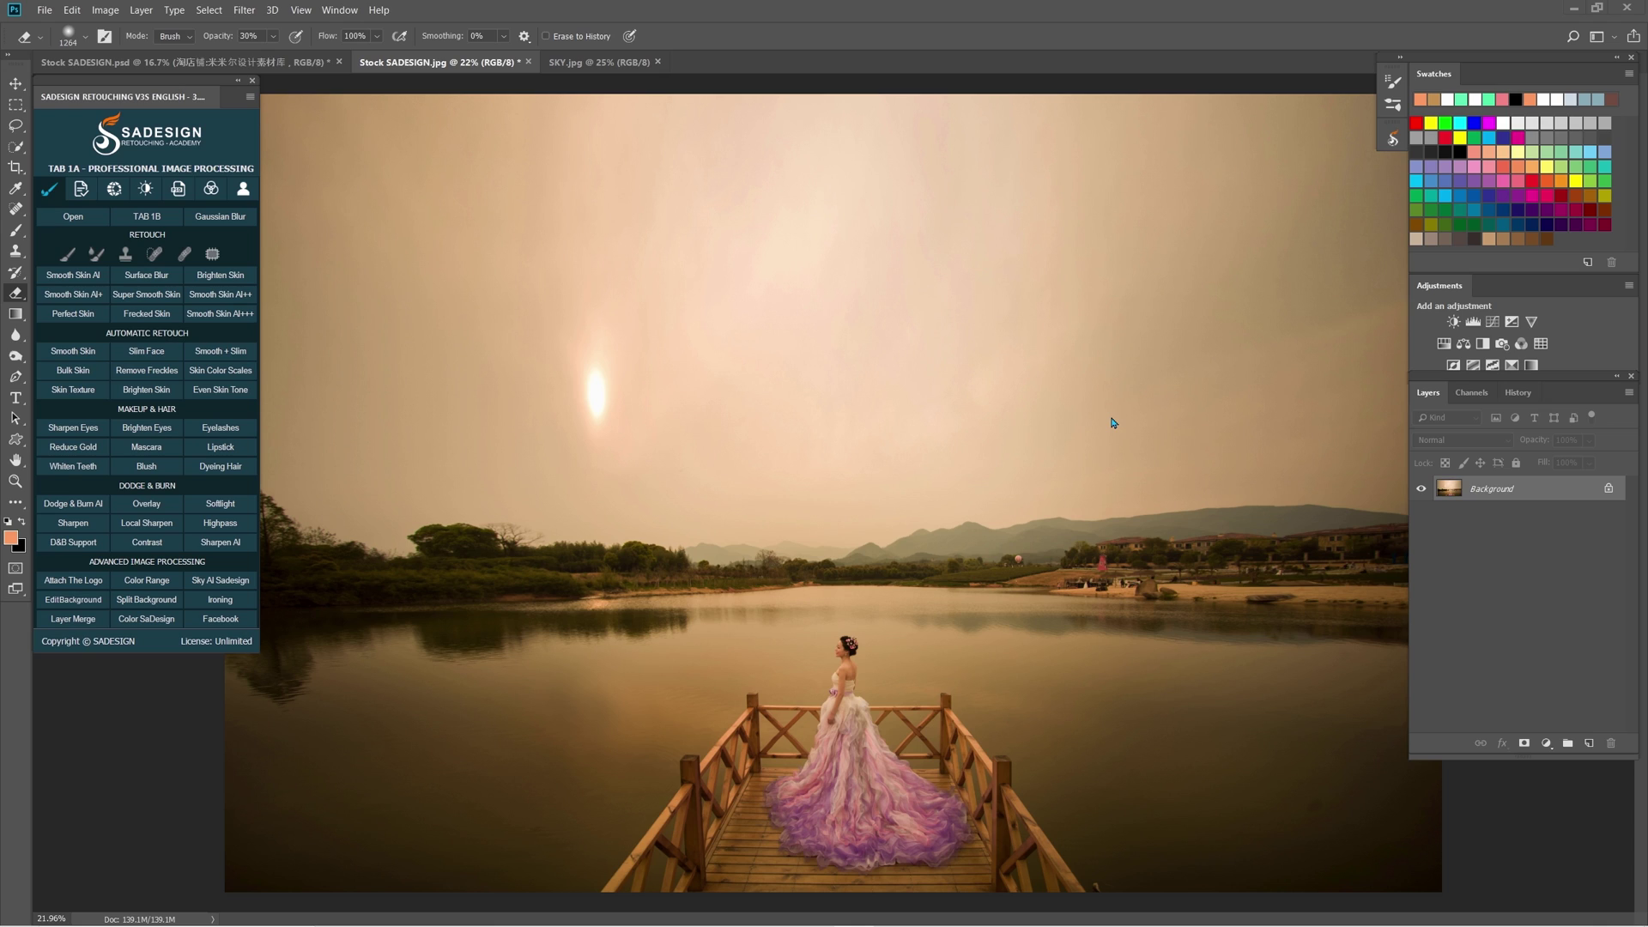
# Step: Copy the whole teal sunset sky from SKY.jpg, close it, and paste it into the pier photo
pyautogui.click(602, 76)
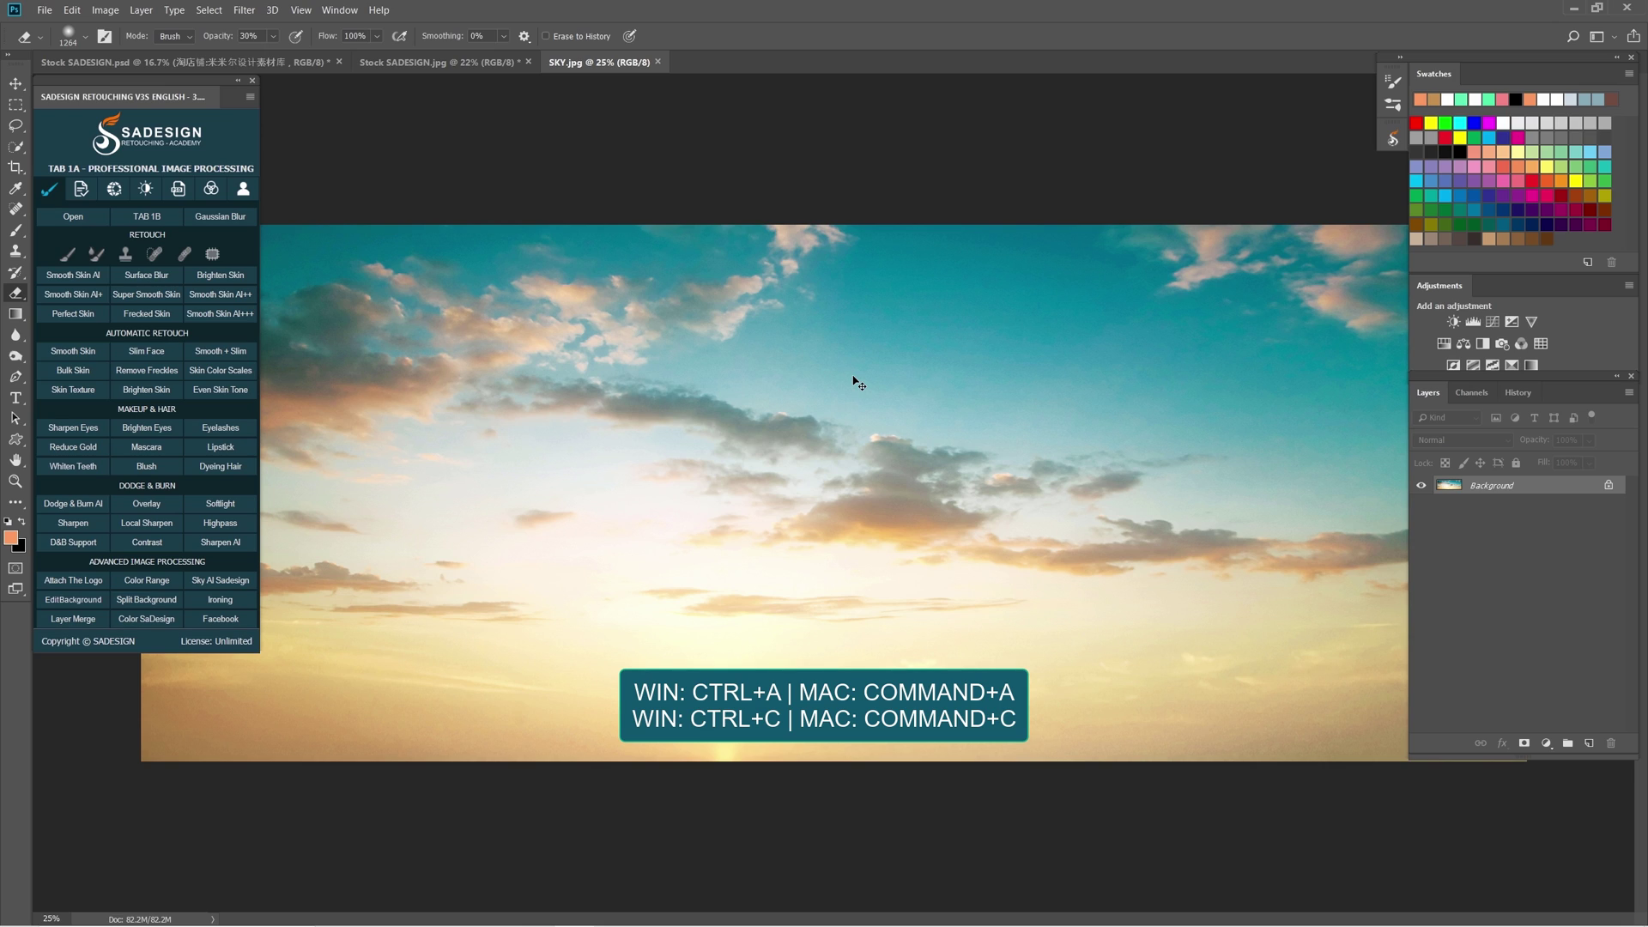
pyautogui.hotkey('ctrl', 'a')
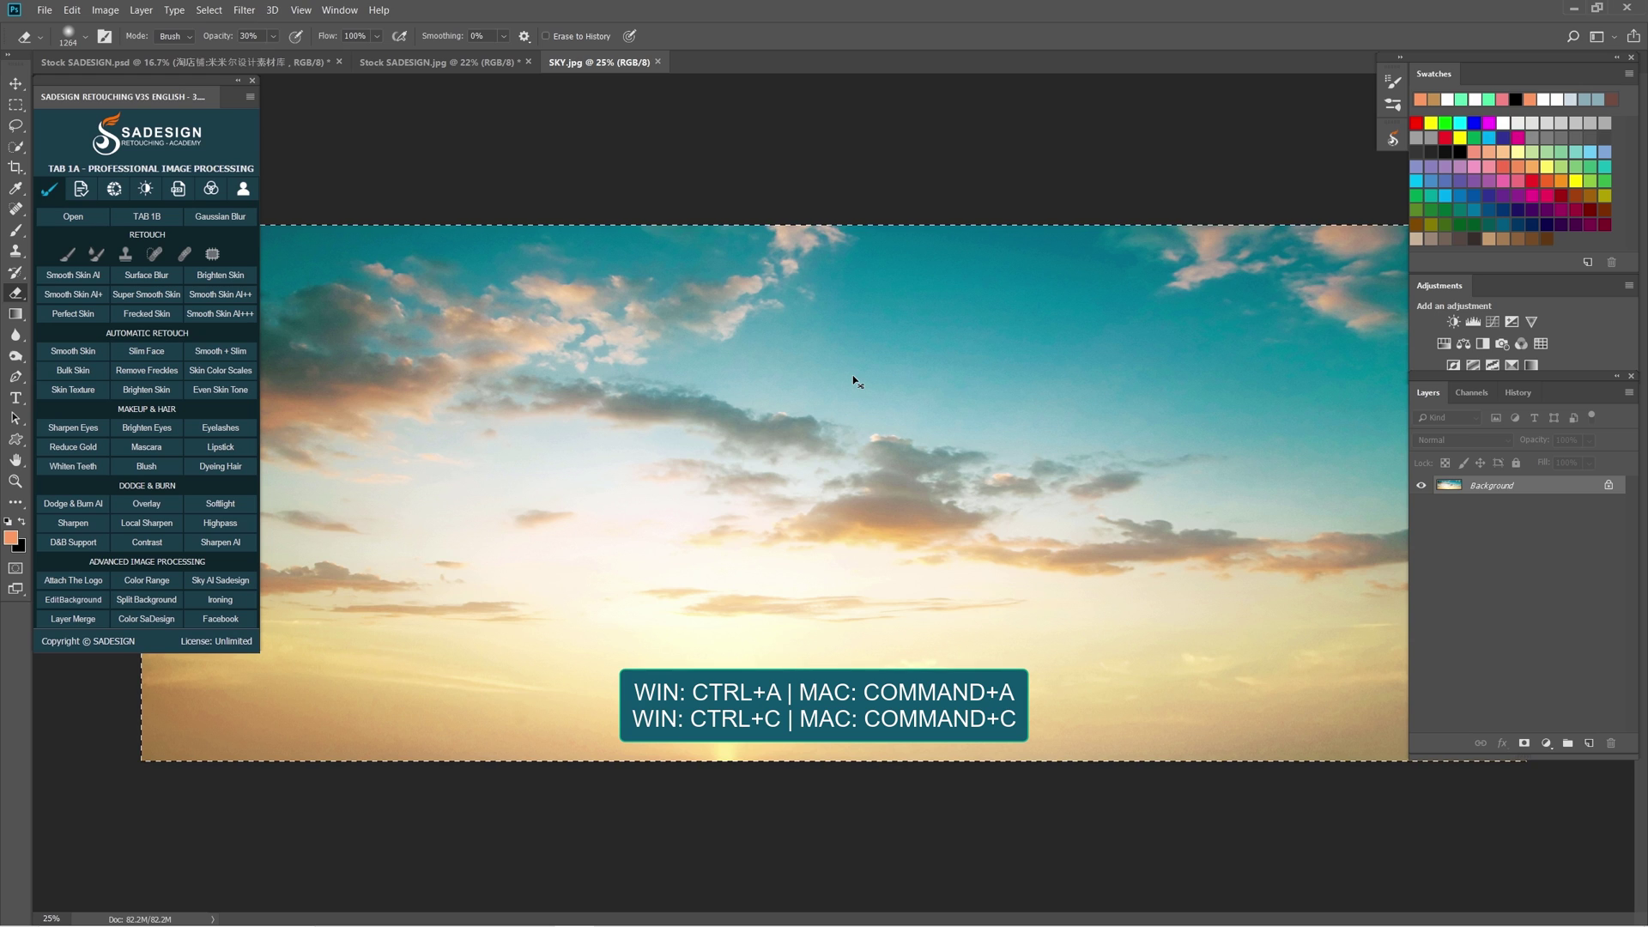
pyautogui.click(657, 61)
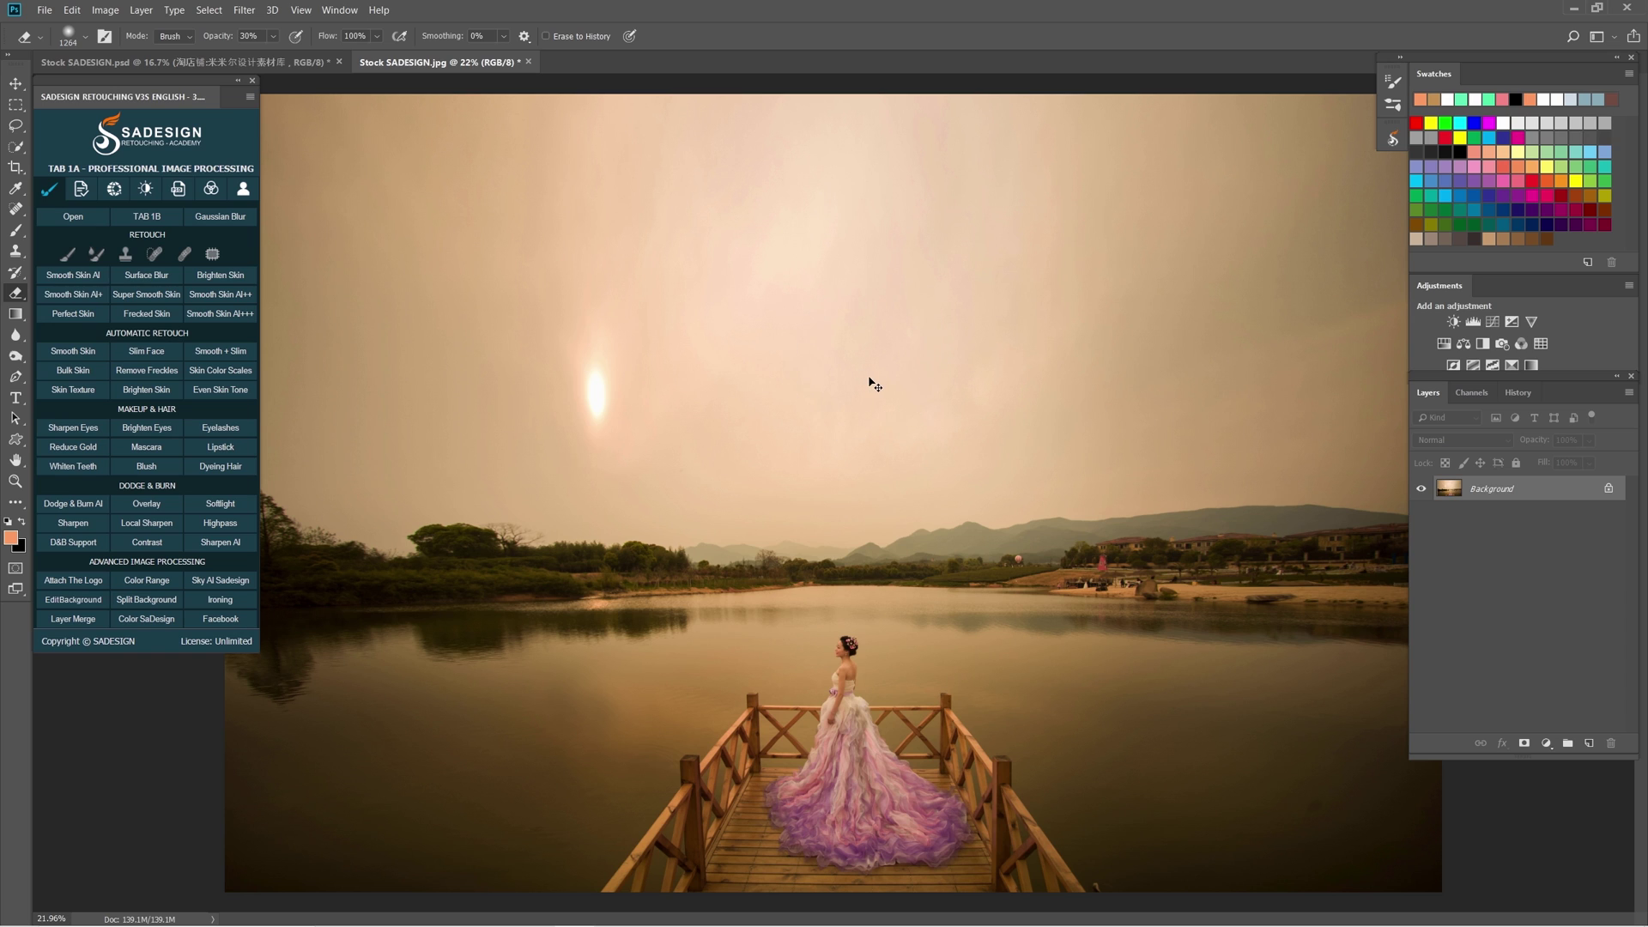
pyautogui.hotkey('ctrl', 'v')
pyautogui.scroll(-2, 893, 464)
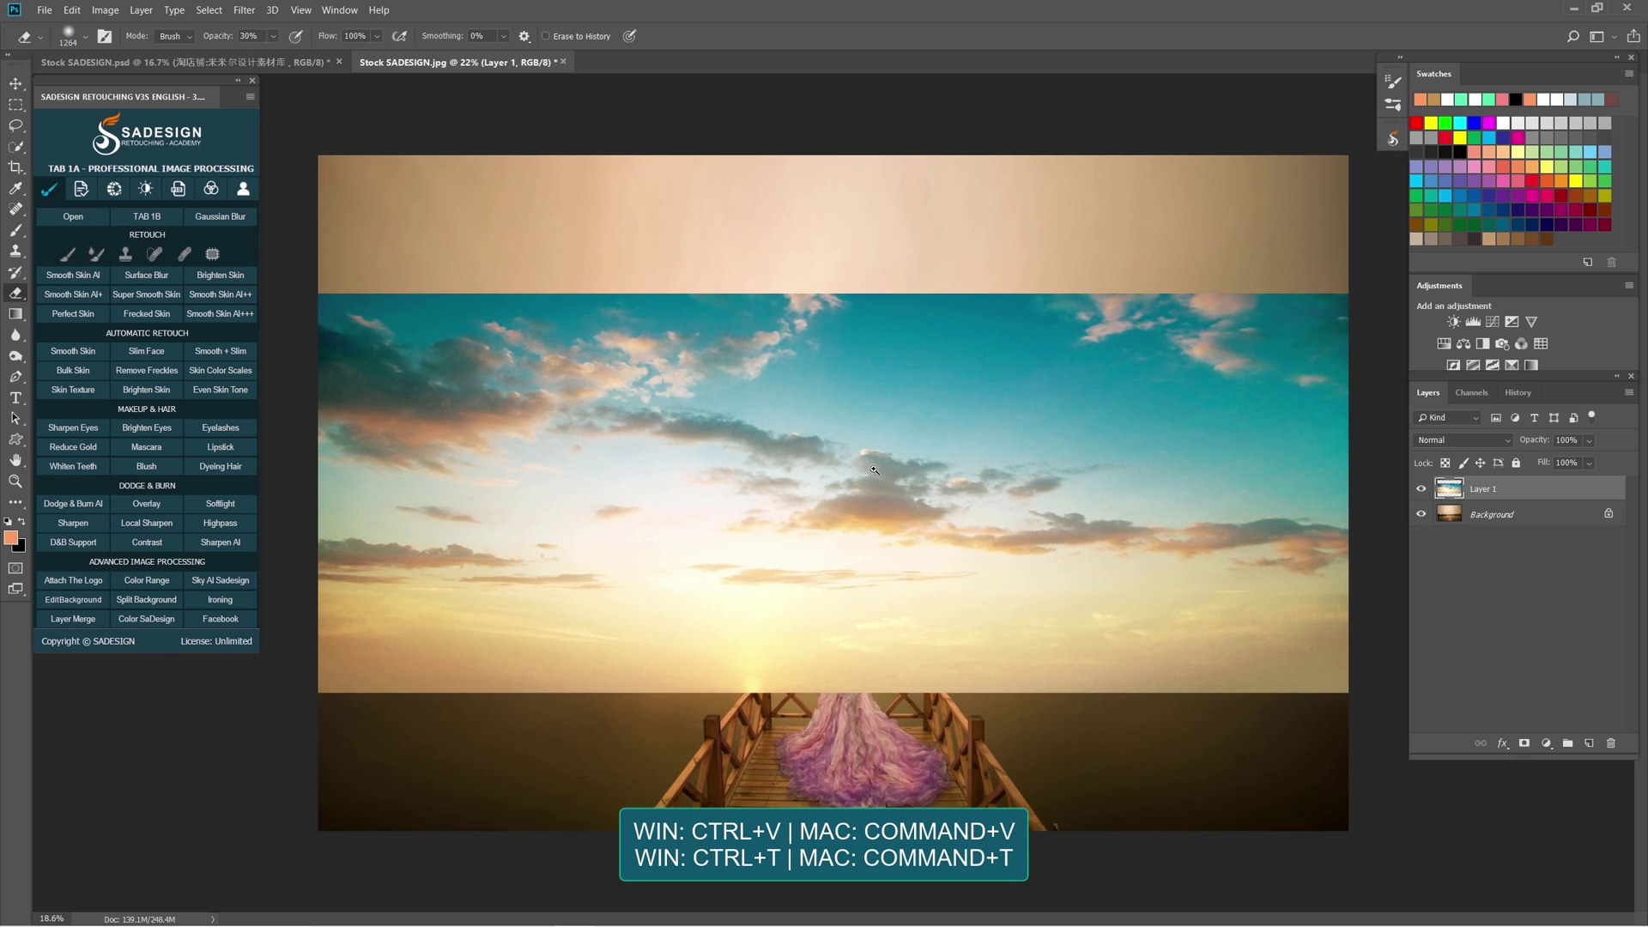
# Step: Move the pasted sky up to the photo's top edge and commit the transform
pyautogui.hotkey('ctrl', 't')
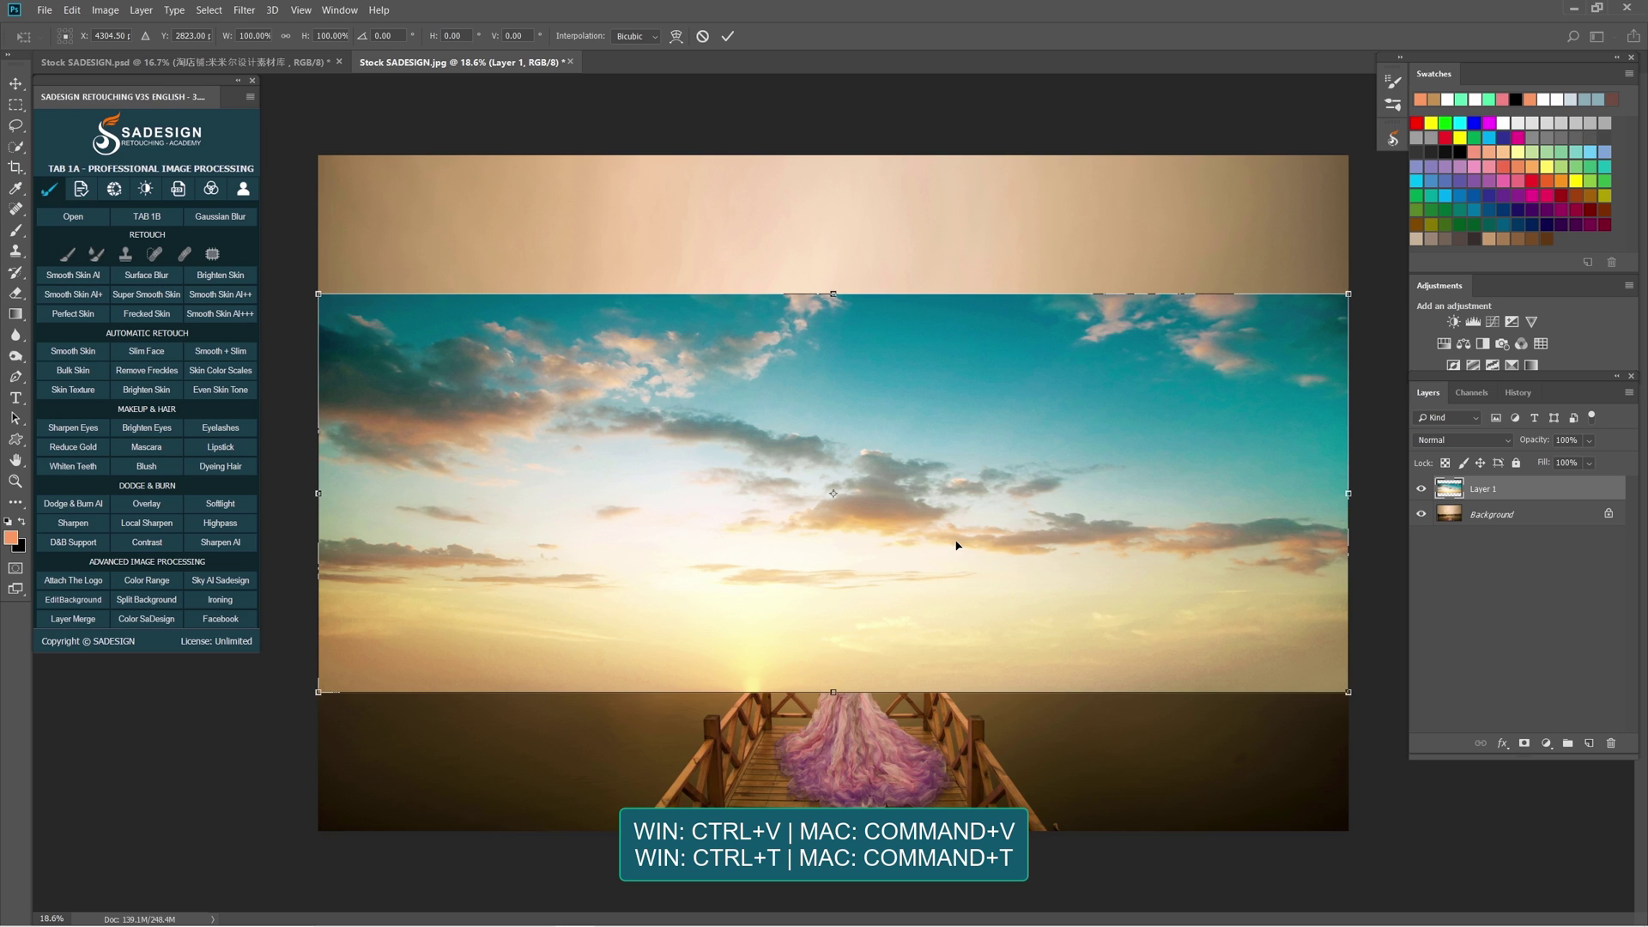
pyautogui.moveTo(957, 545); pyautogui.dragTo(962, 417)
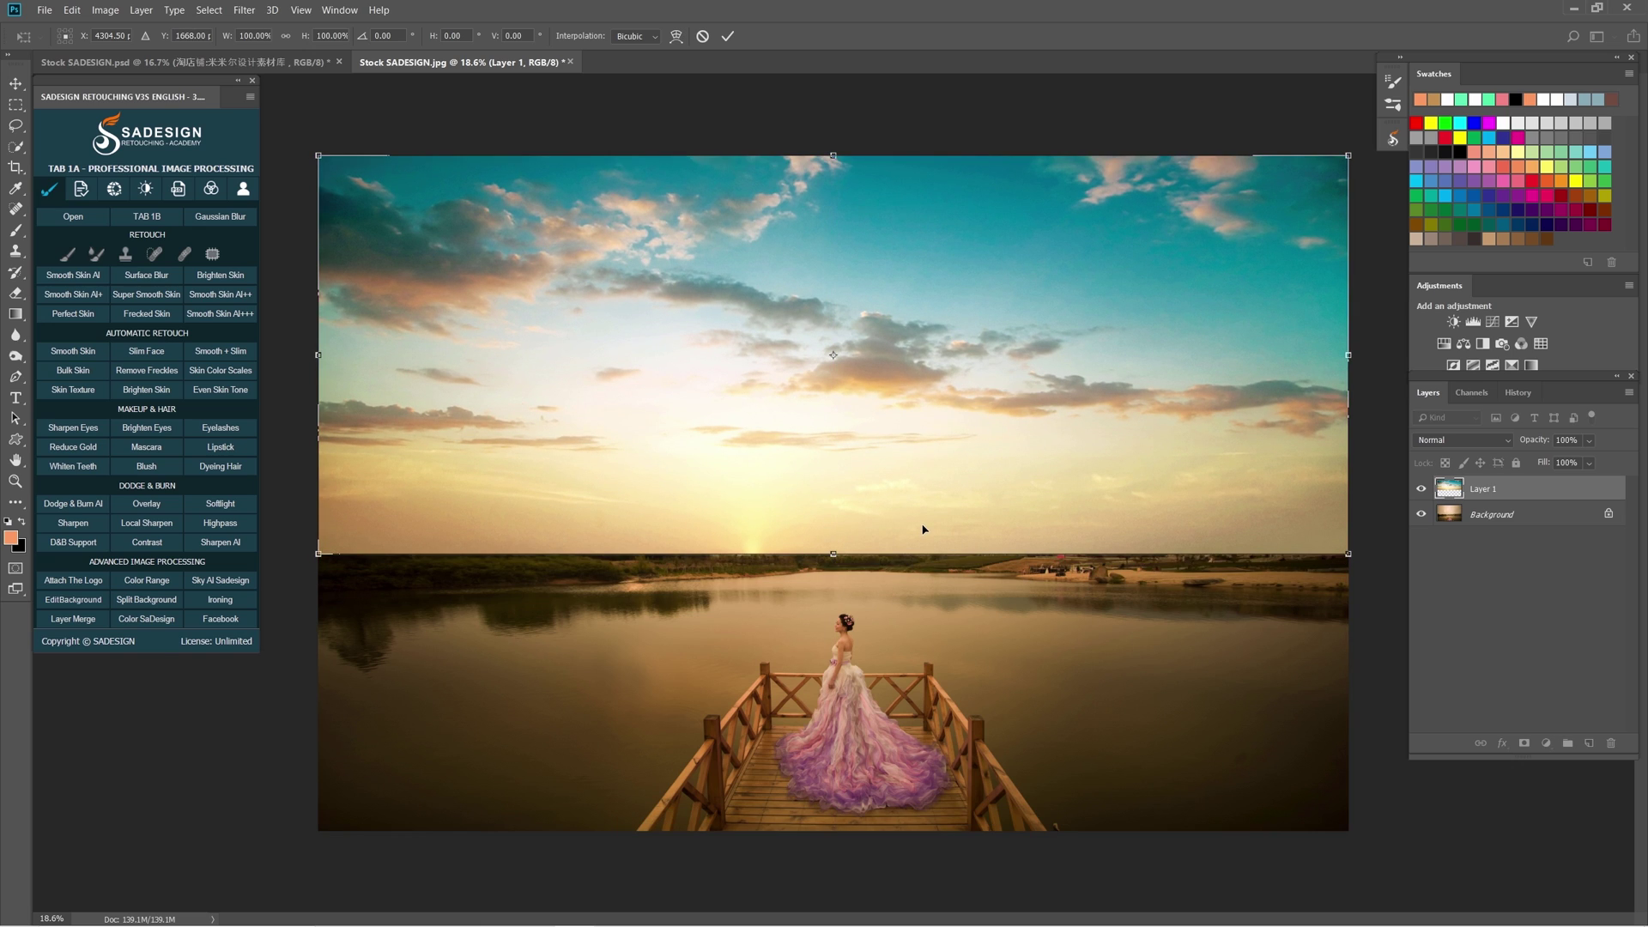
pyautogui.press('Return')
pyautogui.press('e')
# Step: Preview Layer 1 at 60% opacity, restore it to full, then hide it
pyautogui.click(1588, 440)
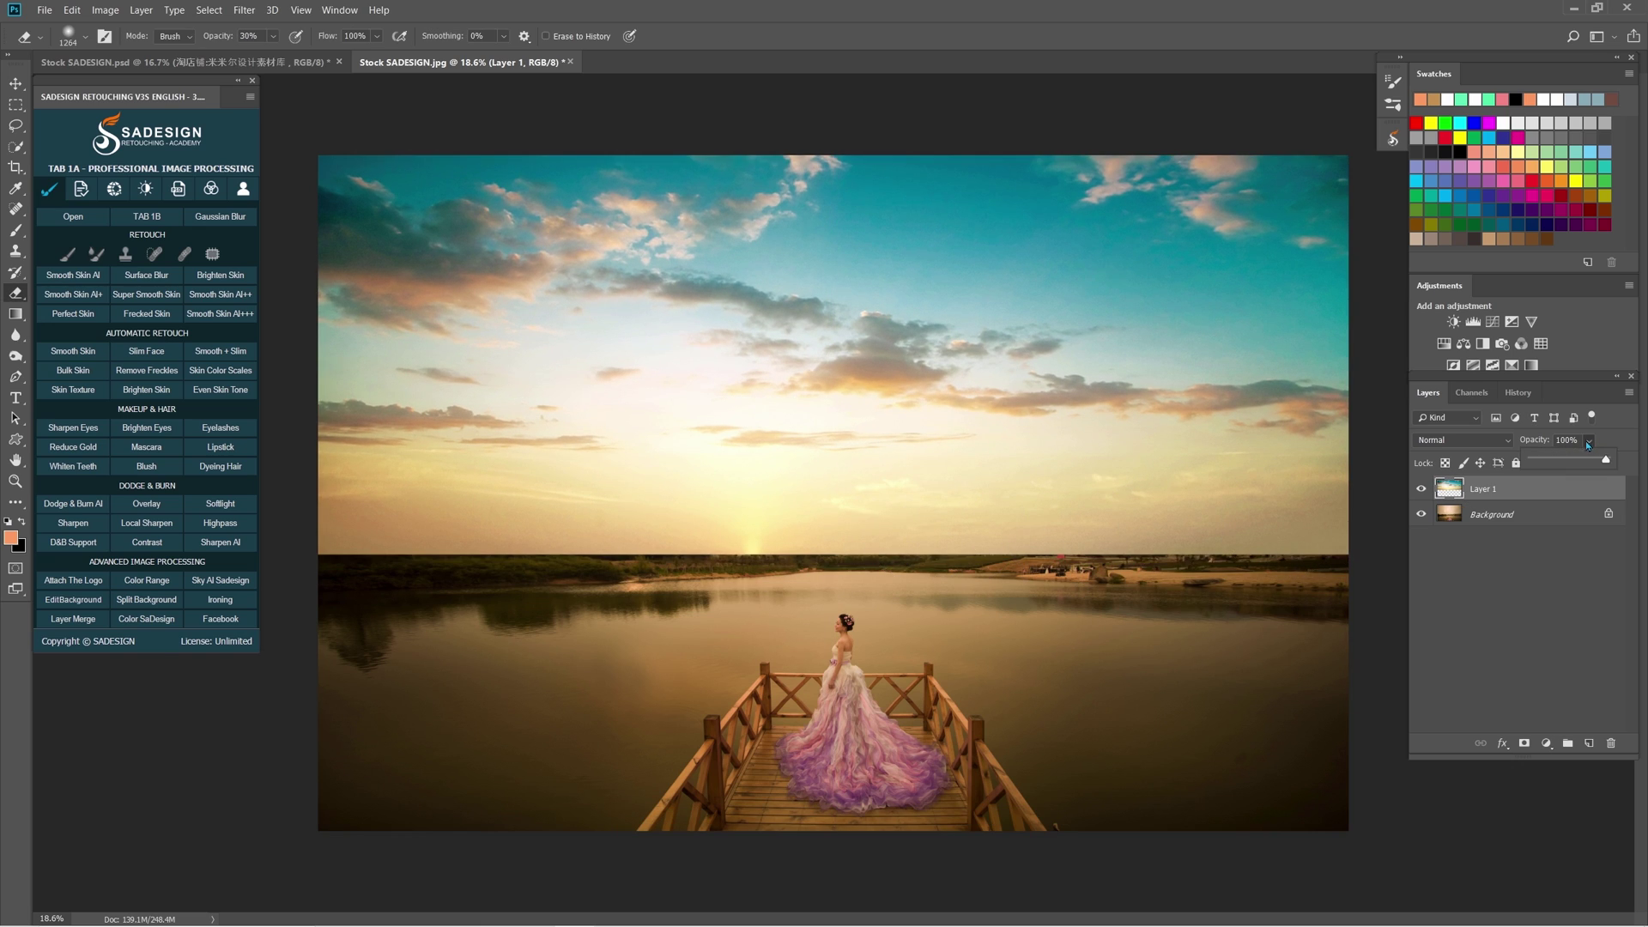
pyautogui.moveTo(1606, 460); pyautogui.dragTo(1576, 461)
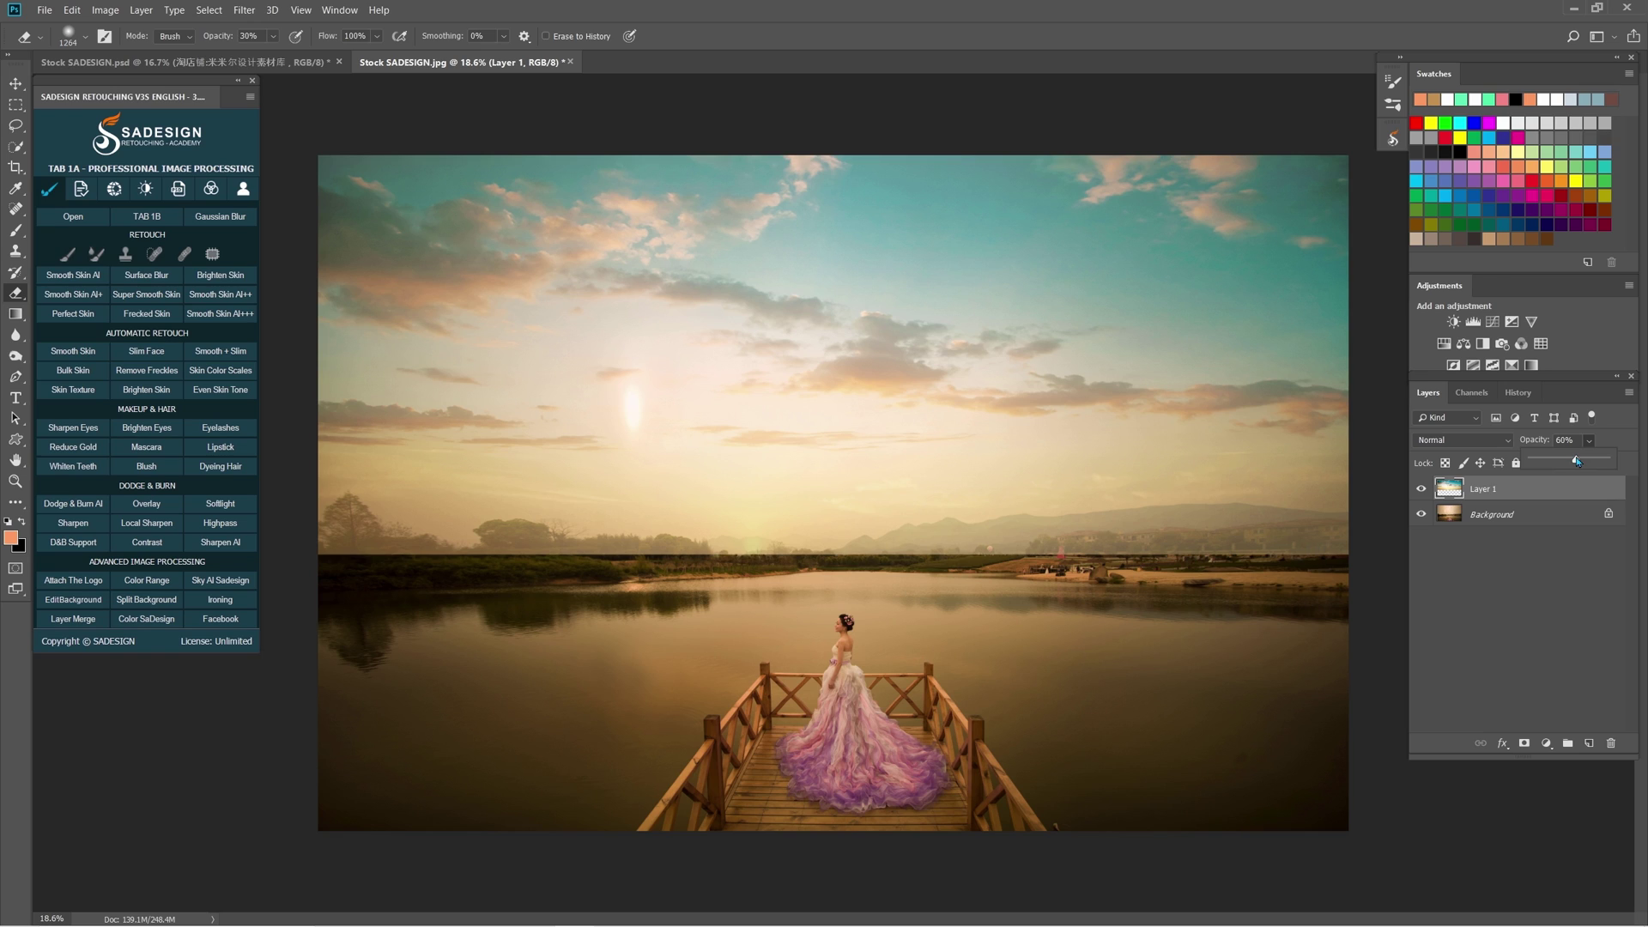
pyautogui.moveTo(1576, 461); pyautogui.dragTo(1605, 461)
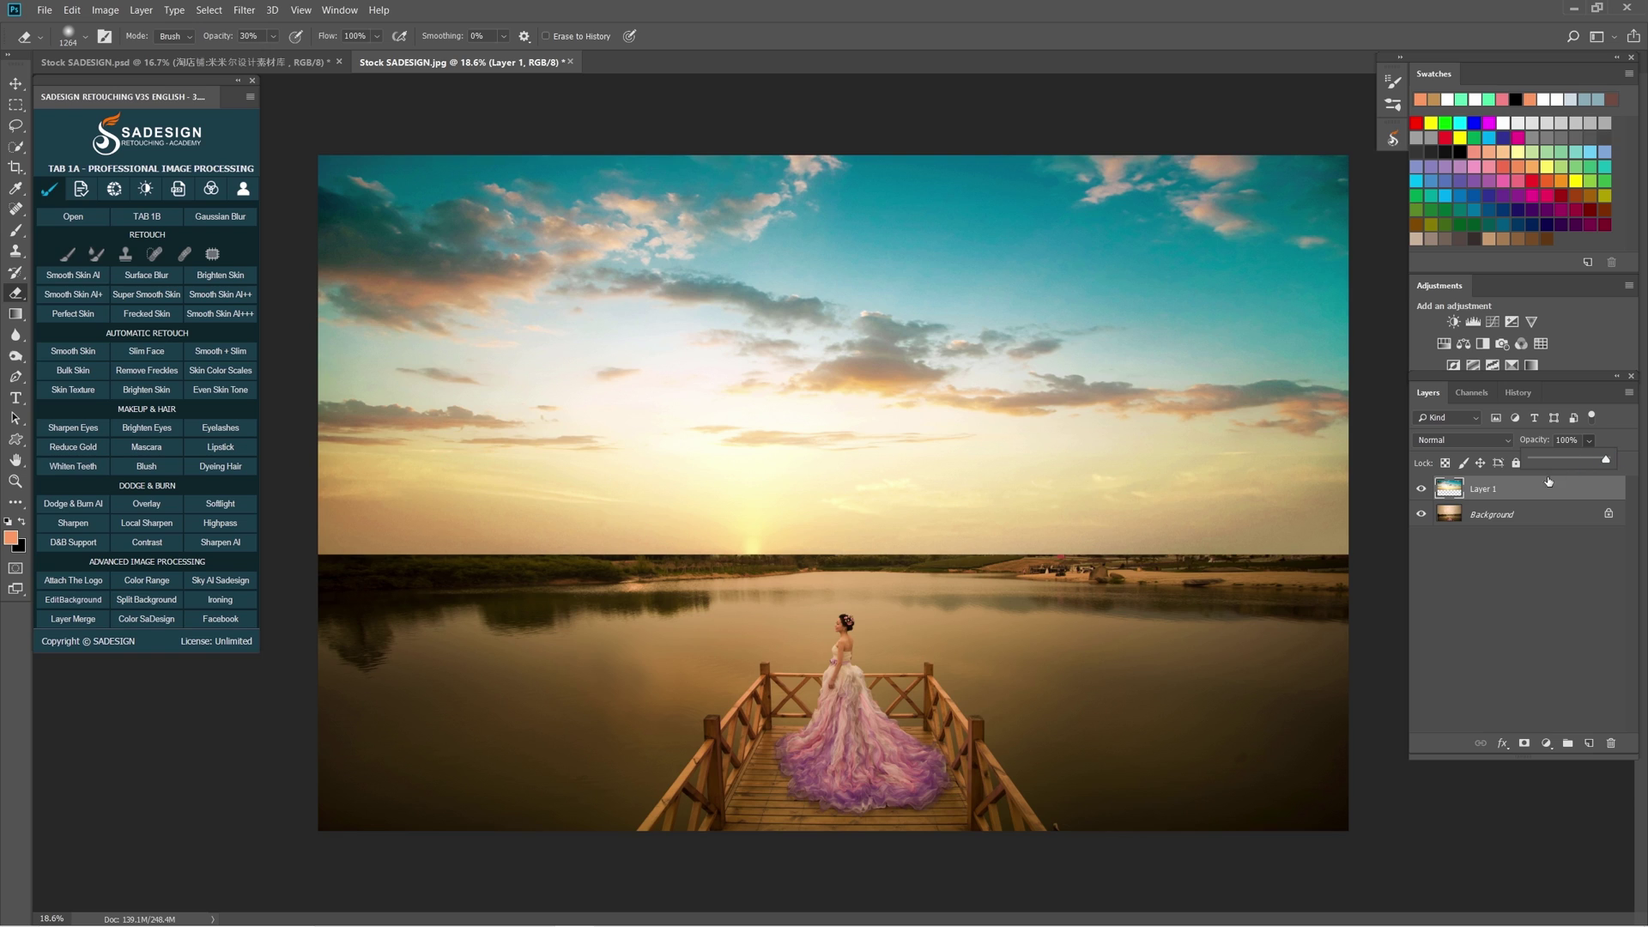
pyautogui.click(1422, 489)
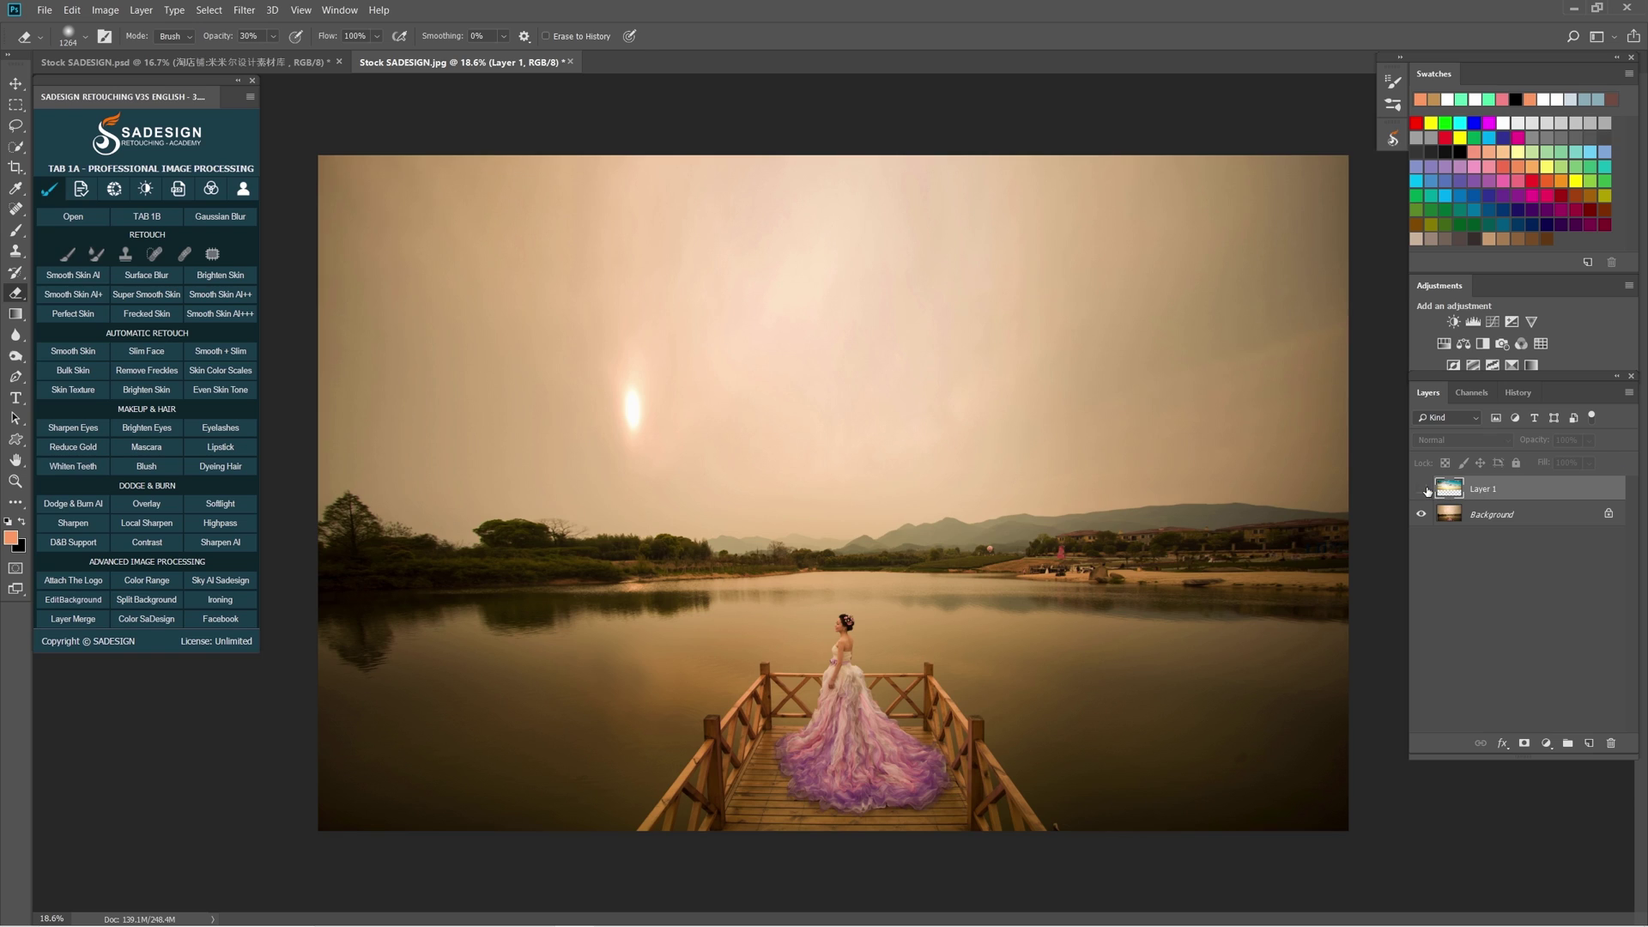
# Step: On the Background layer, quick-select the hazy sky above the hills
pyautogui.click(1498, 525)
pyautogui.press('w')
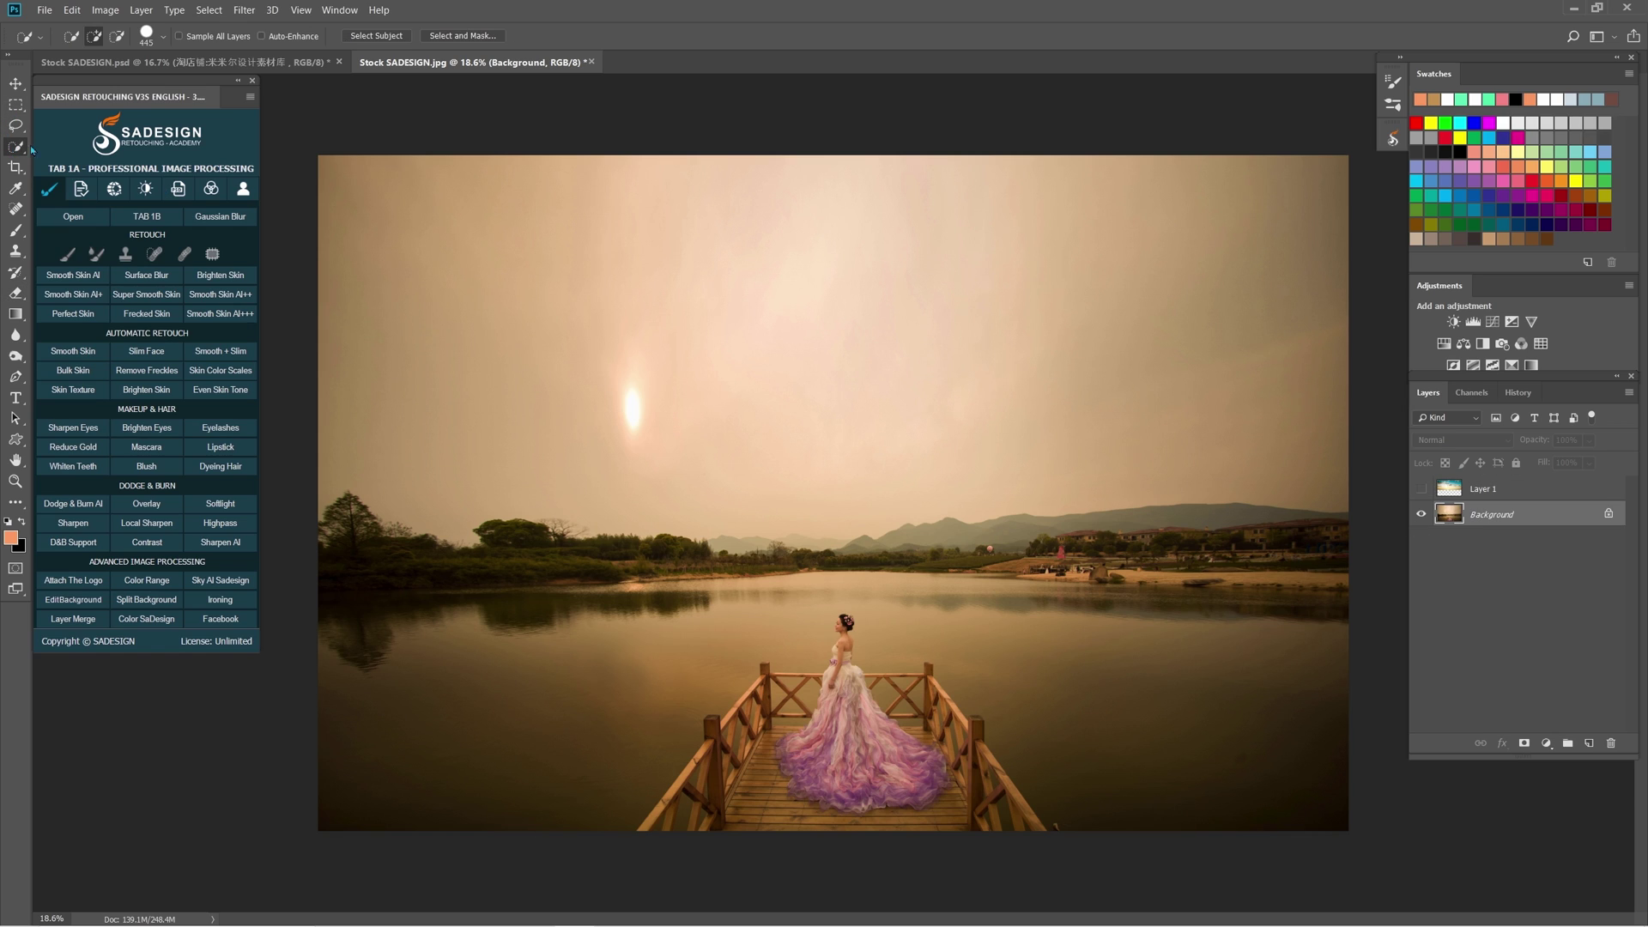
pyautogui.rightClick(18, 154)
pyautogui.click(58, 153)
pyautogui.moveTo(696, 400); pyautogui.dragTo(478, 368)
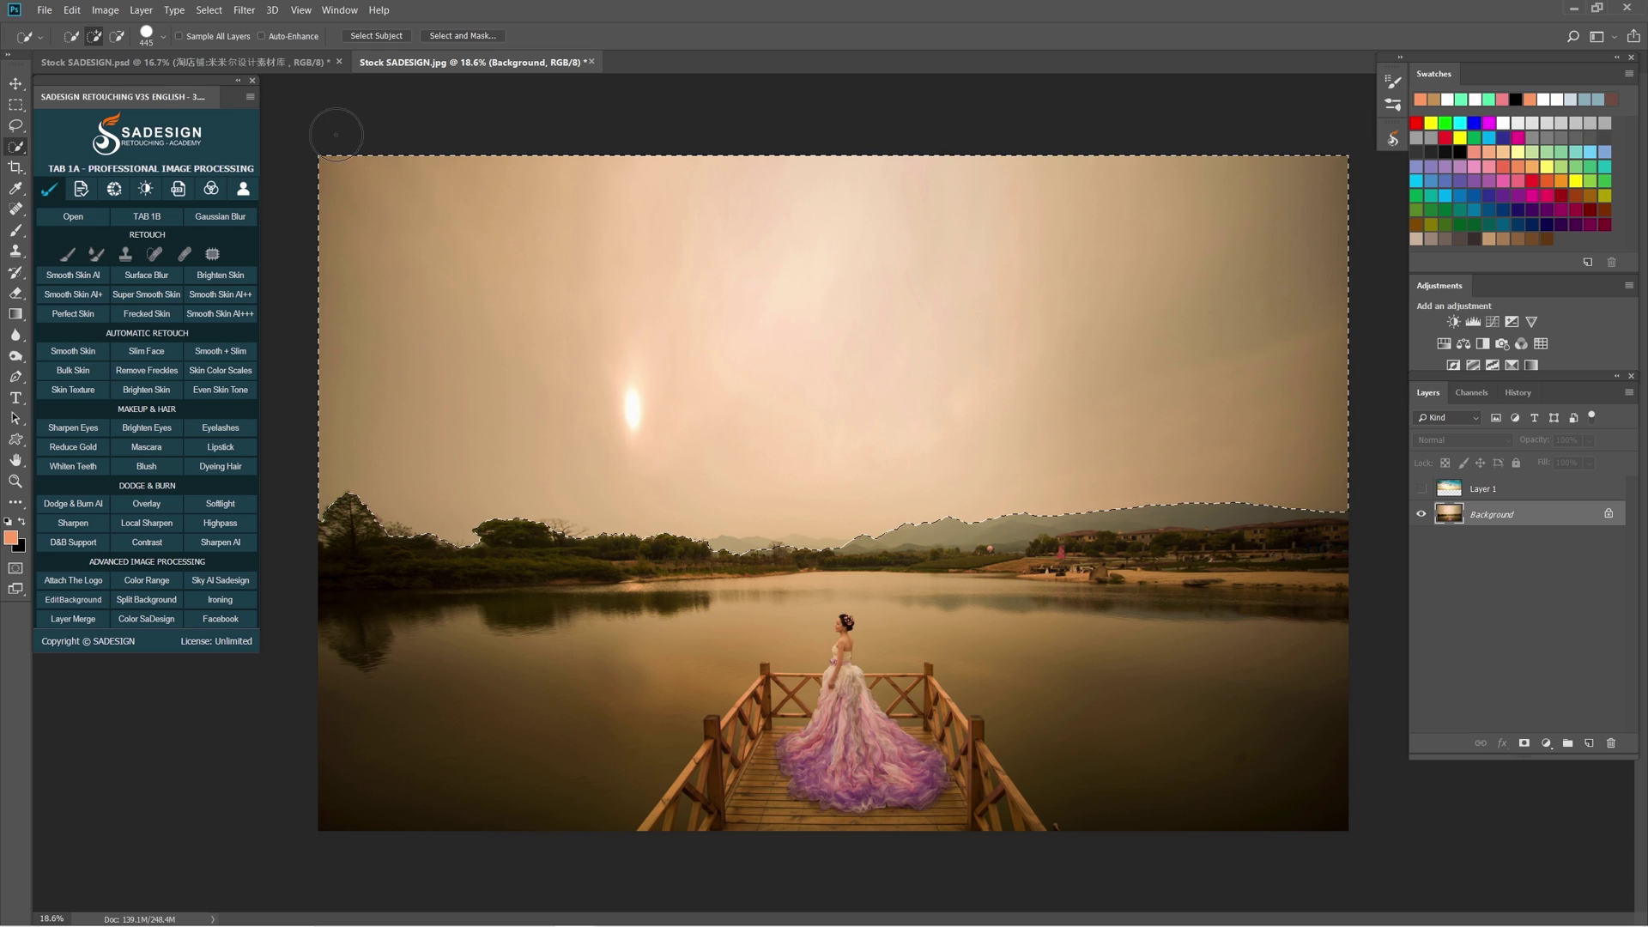
pyautogui.click(118, 37)
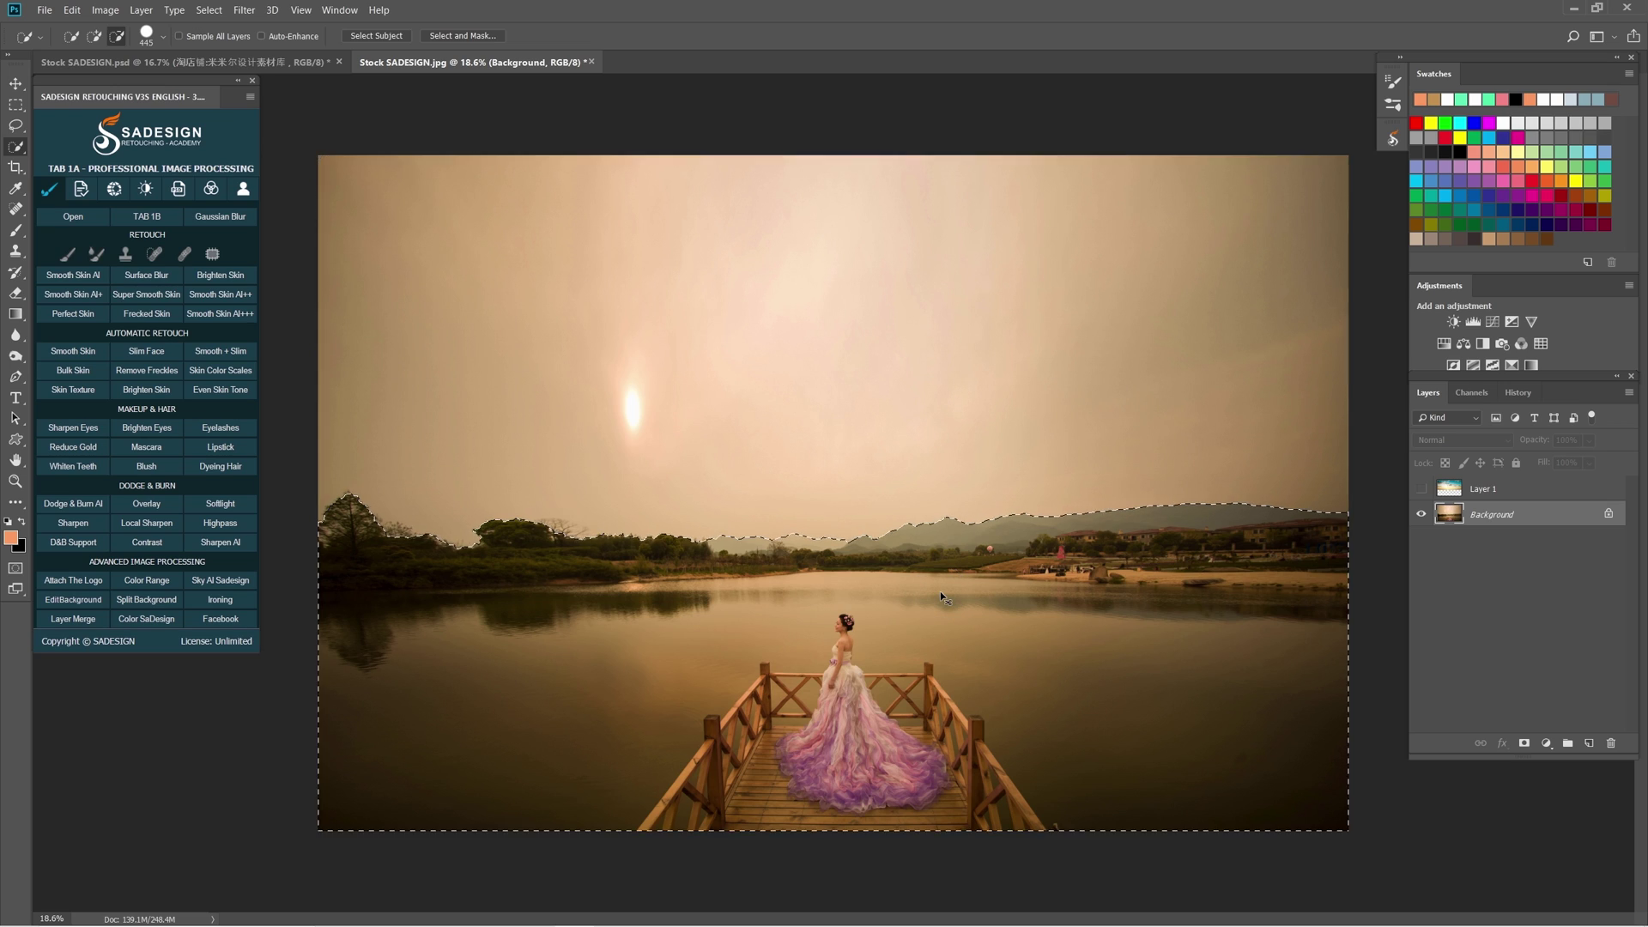
# Step: Invert the selection to the land, lake and pier and feather it 0.5 px
pyautogui.hotkey('ctrl', 'shift', 'i')
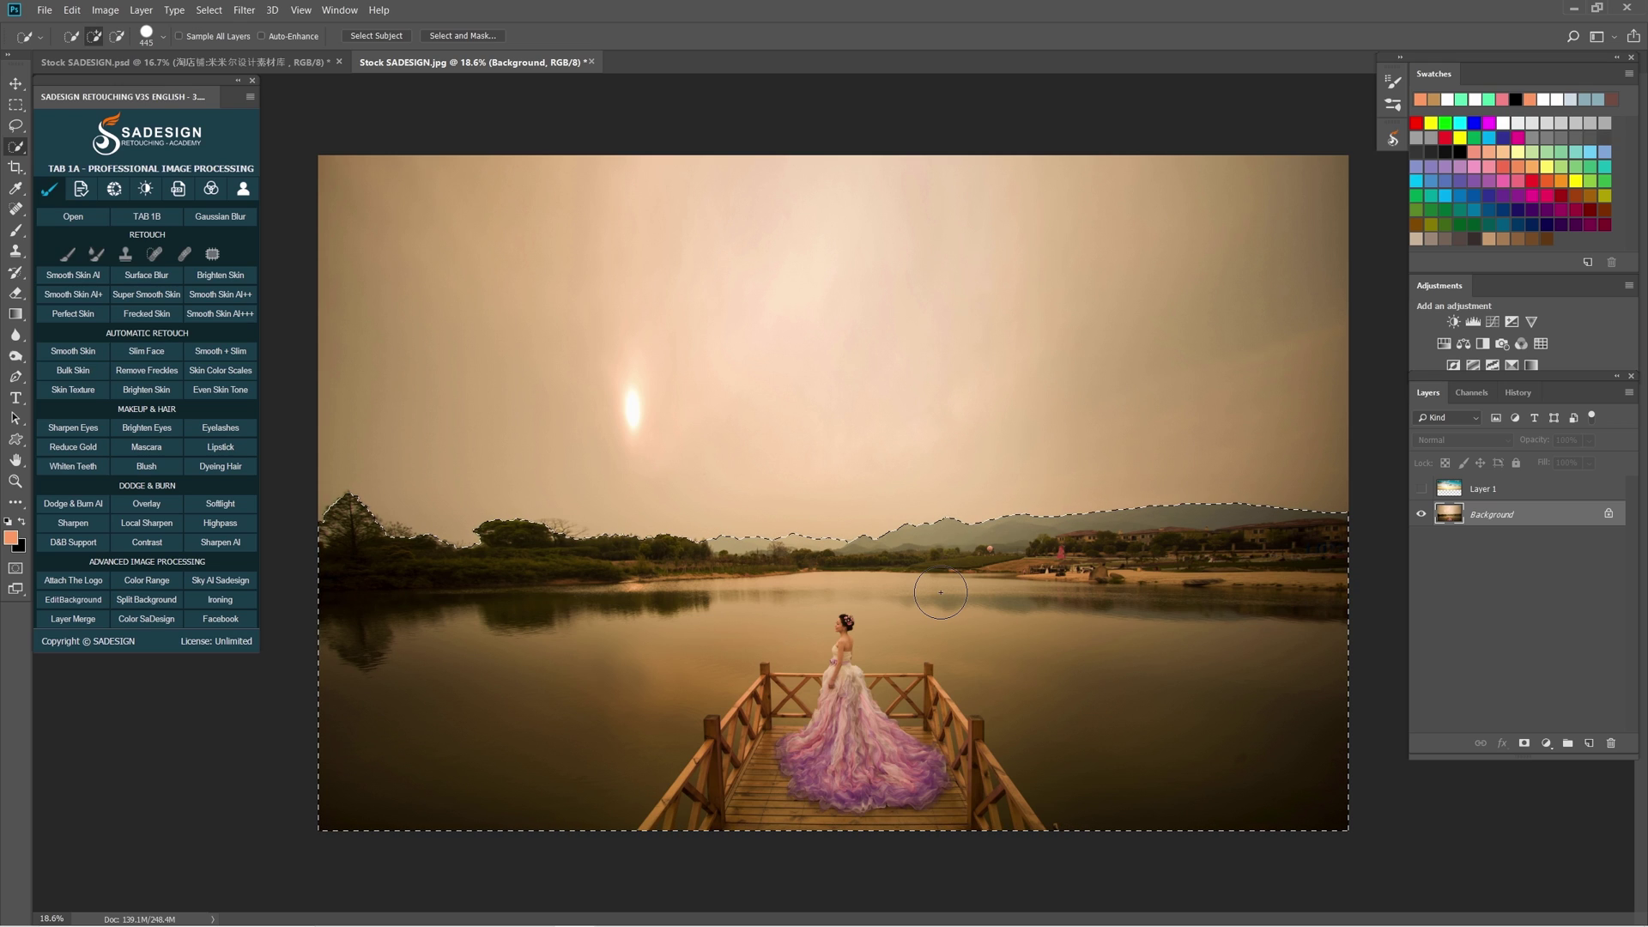
pyautogui.hotkey('shift', 'F6')
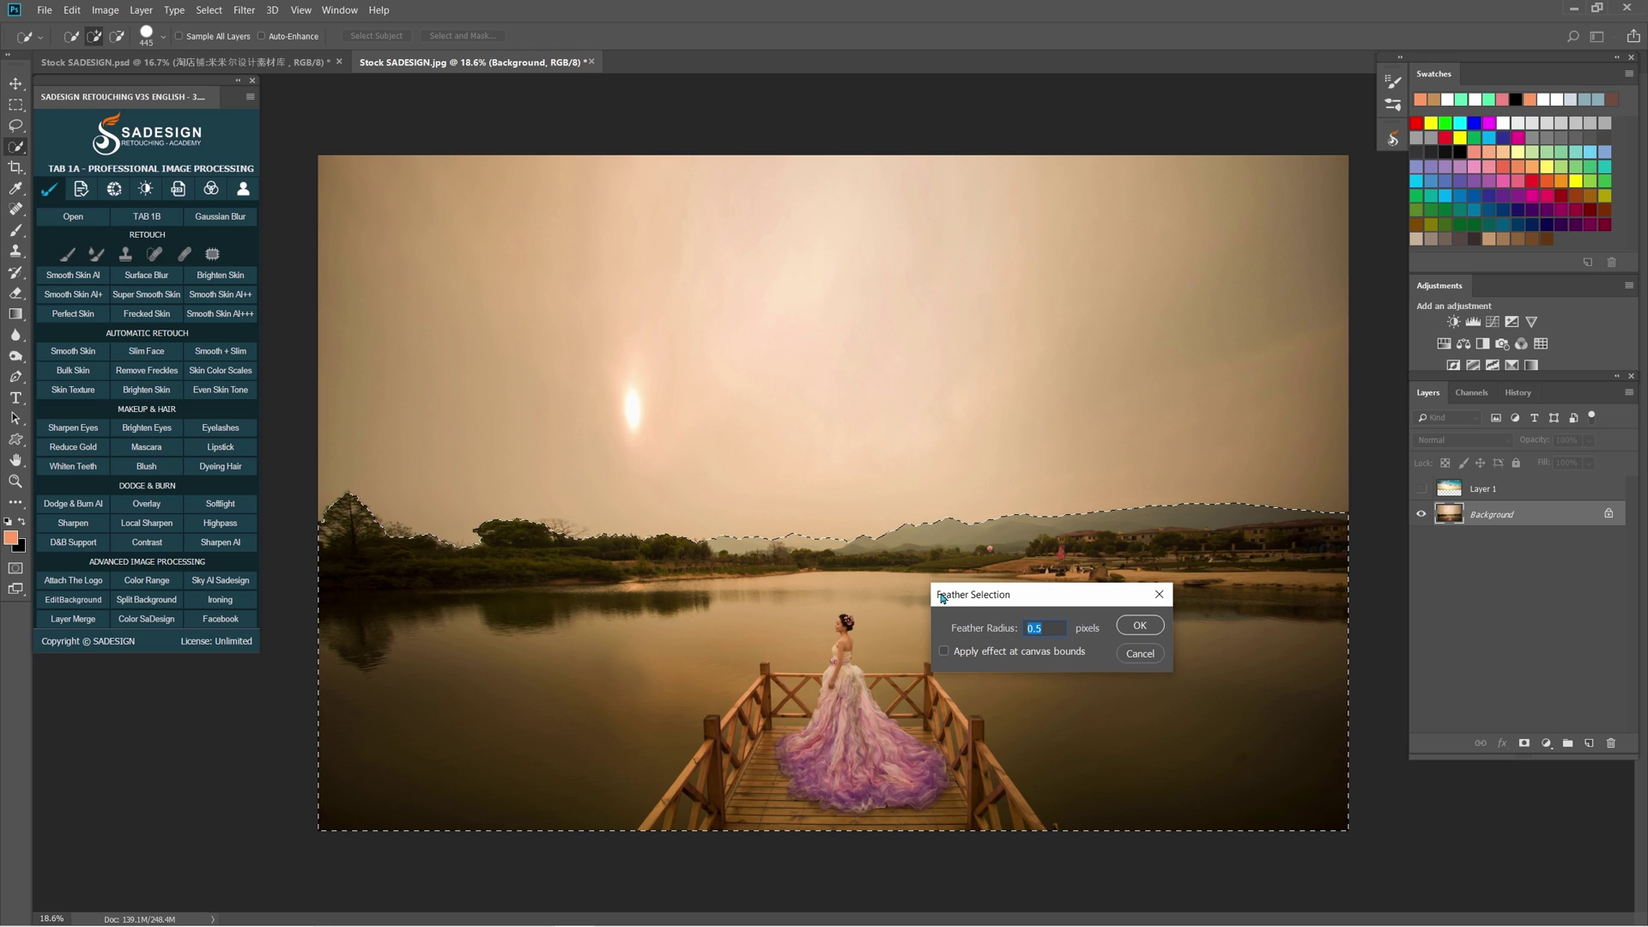
pyautogui.press('Return')
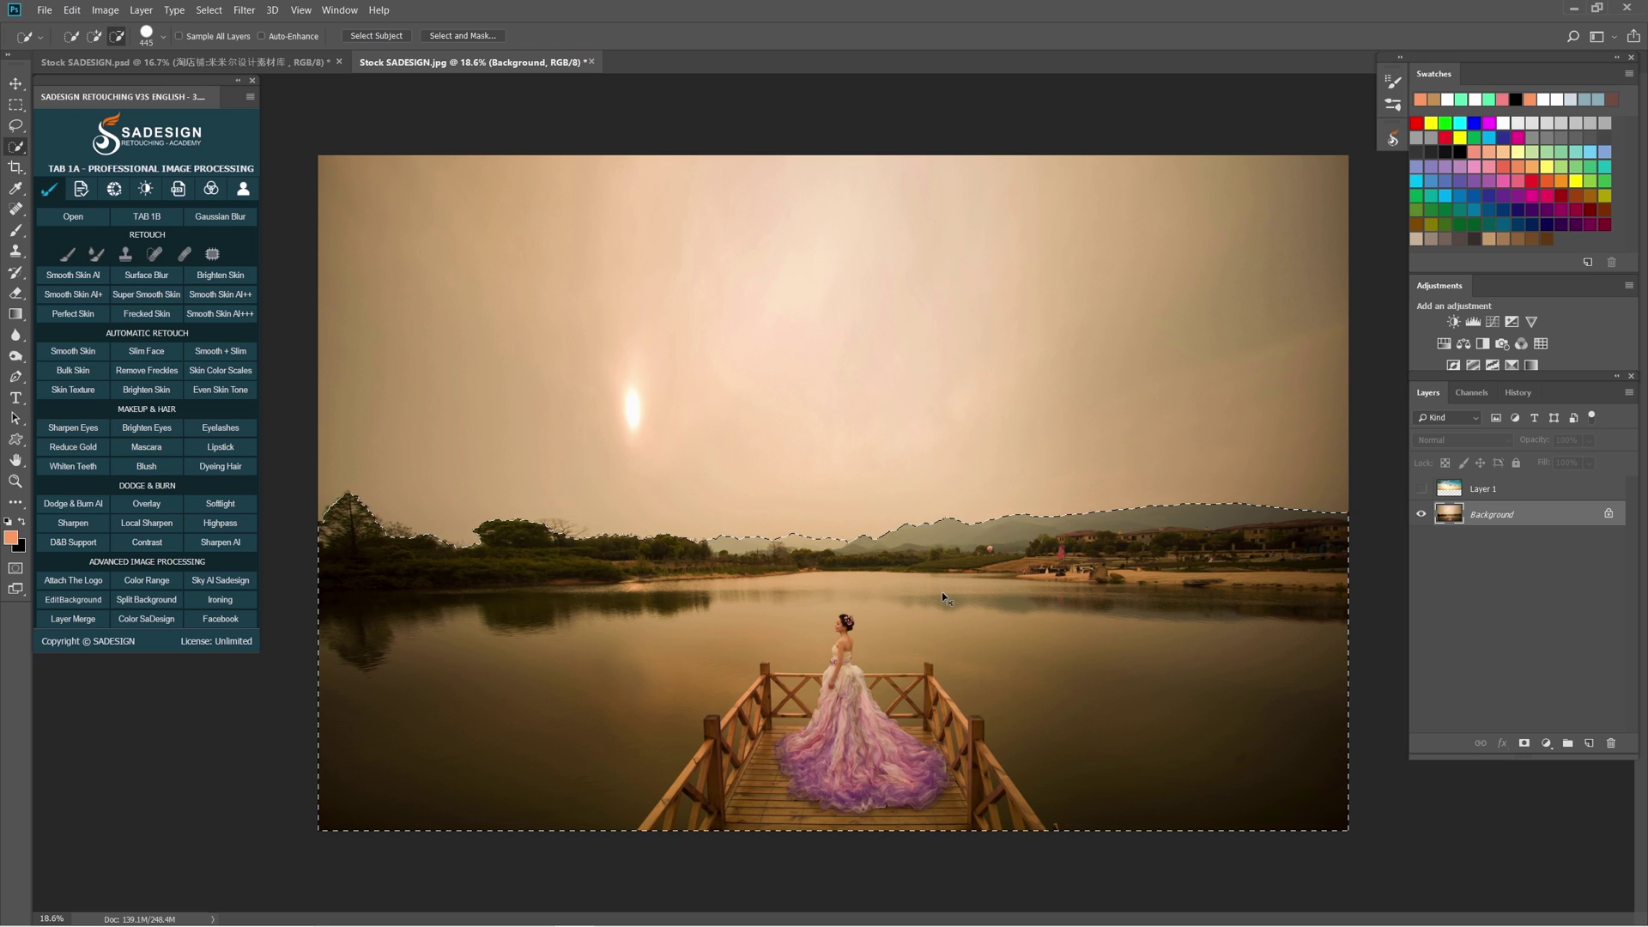
# Step: Copy the landscape to Layer 2, show Layer 1 and move it below Layer 2
pyautogui.hotkey('ctrl', 'j')
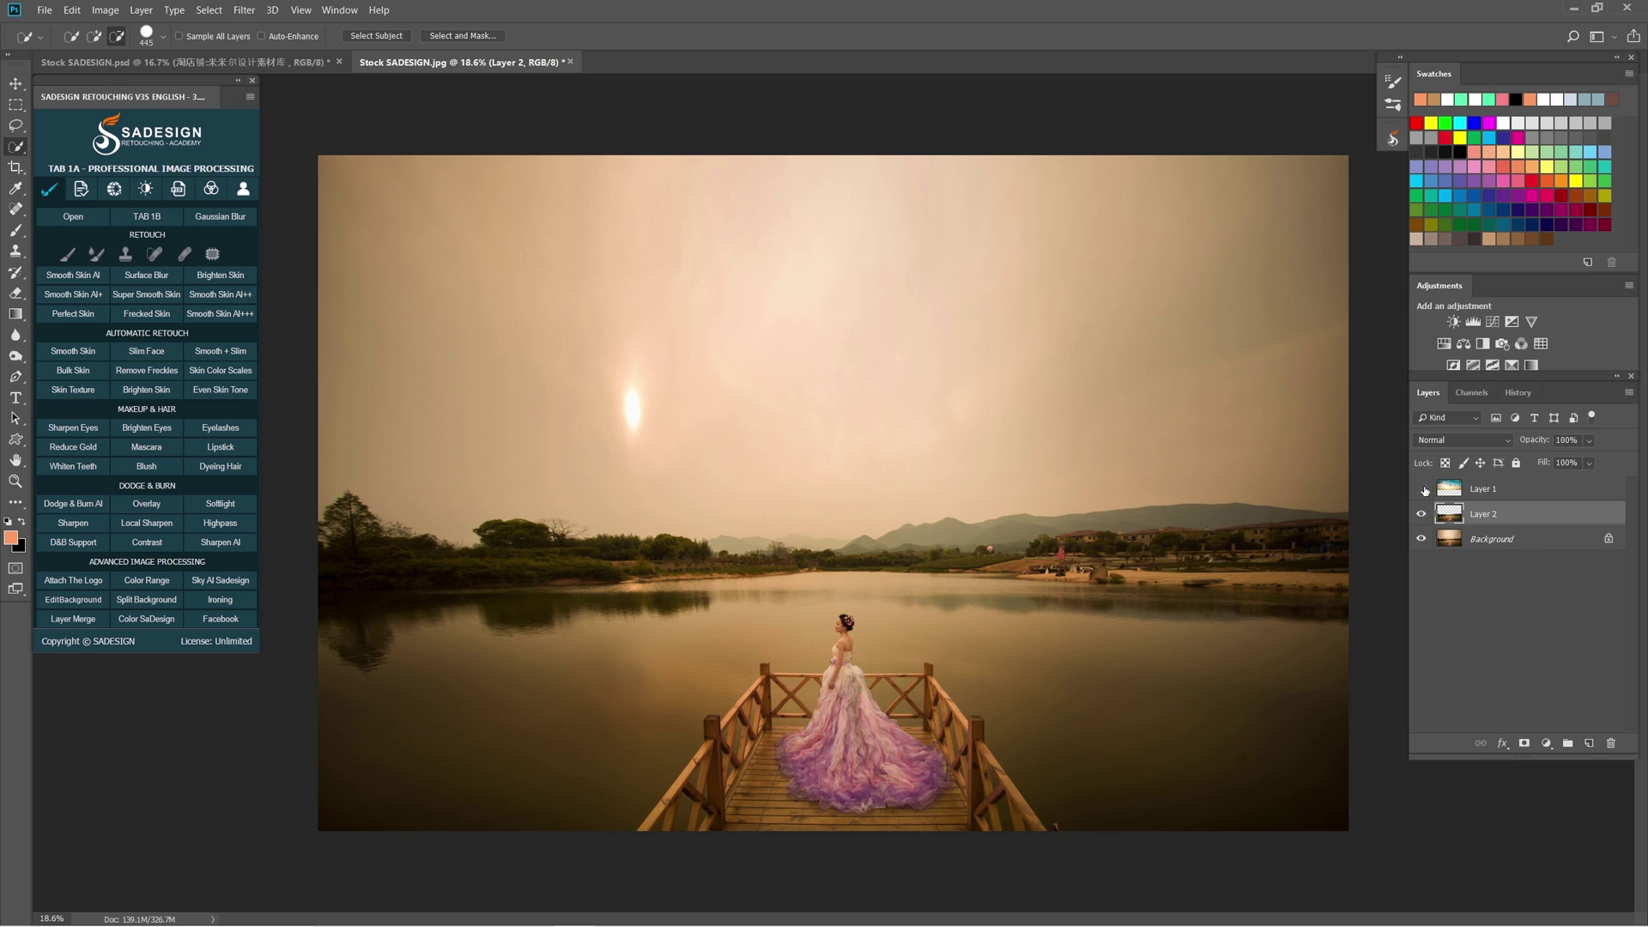
pyautogui.click(1422, 488)
pyautogui.click(1494, 497)
pyautogui.moveTo(1494, 497); pyautogui.dragTo(1495, 525)
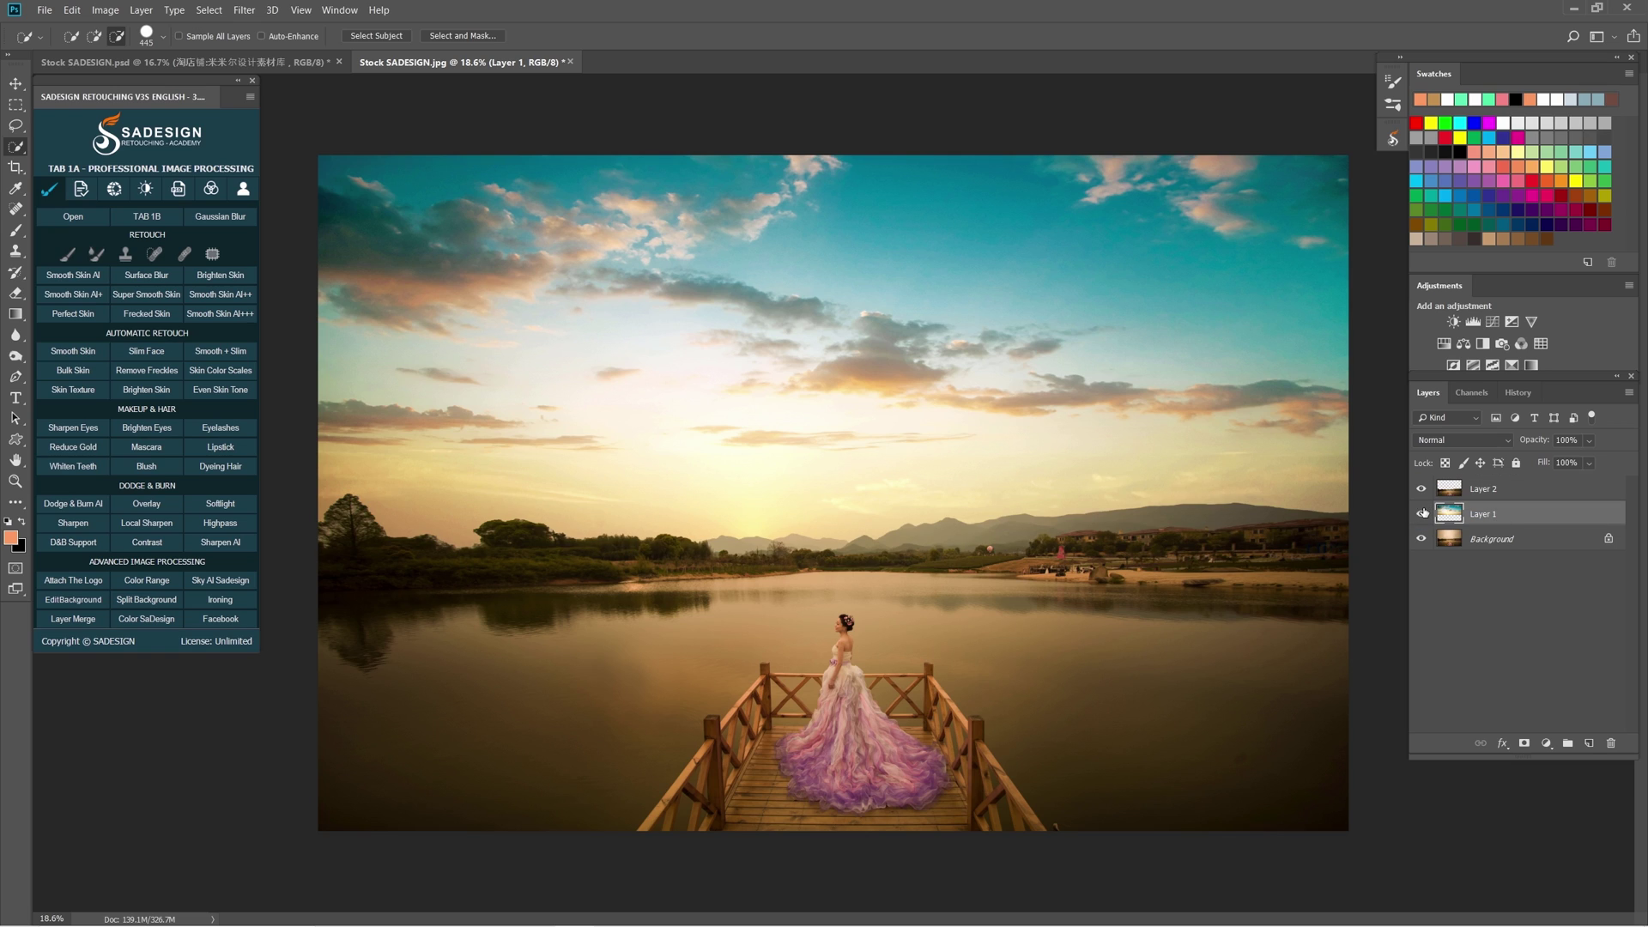
pyautogui.click(1421, 489)
# Step: Add a mask to Layer 1 and brush along the horizon with a 1152 px soft brush
pyautogui.press('e')
pyautogui.click(1525, 743)
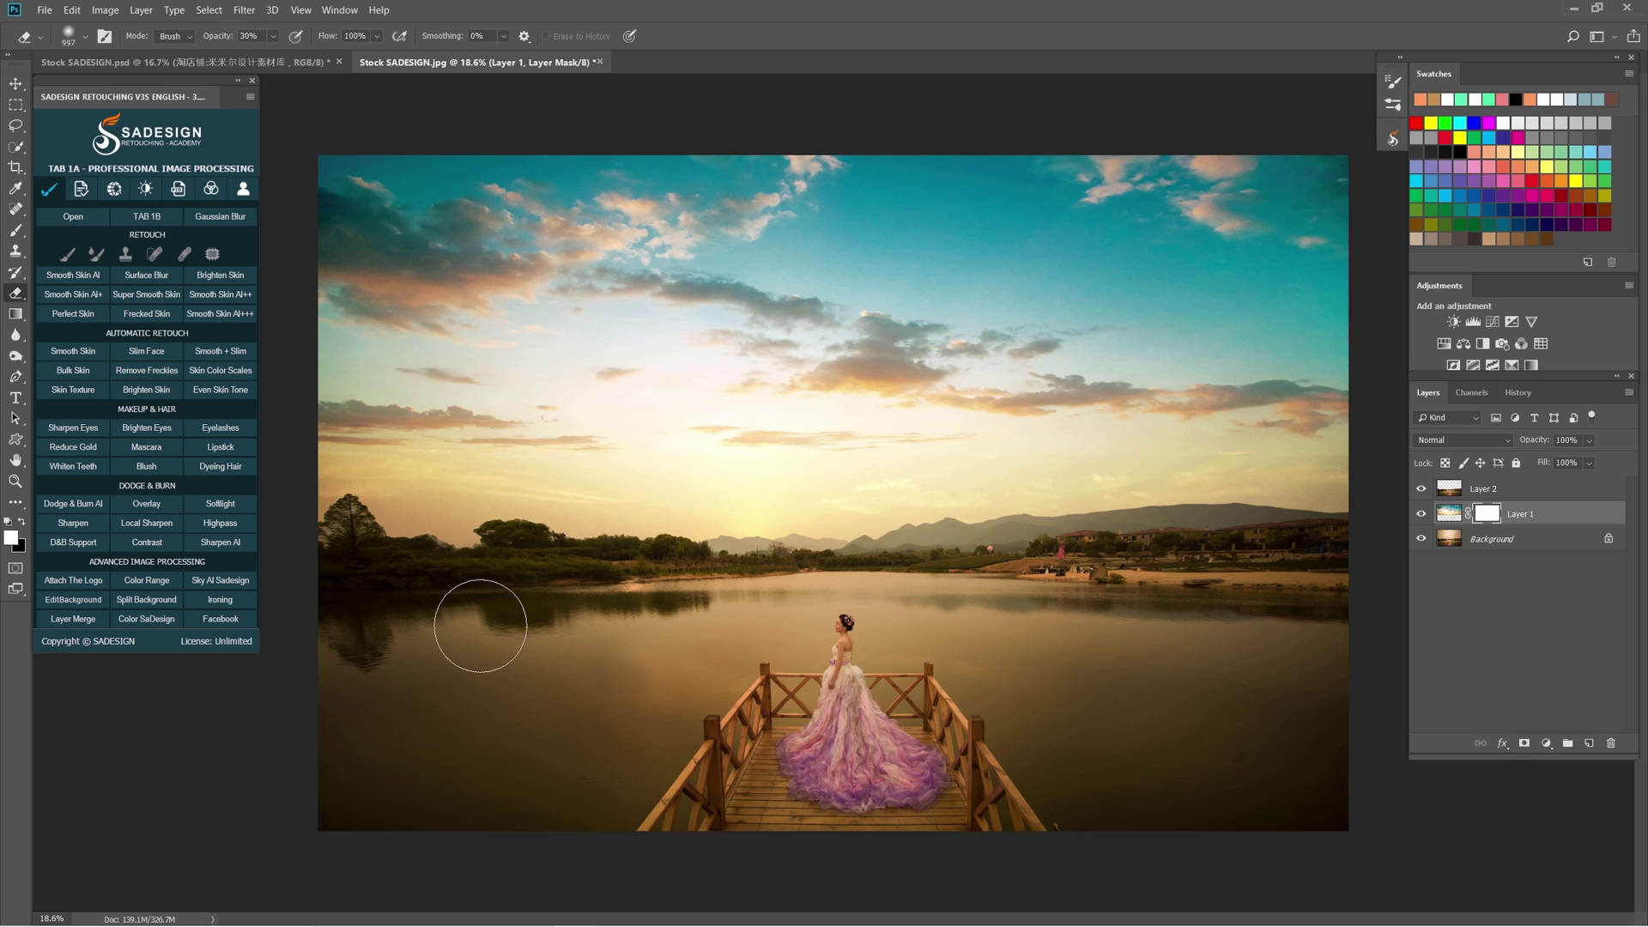
pyautogui.moveTo(478, 601); pyautogui.dragTo(471, 578)
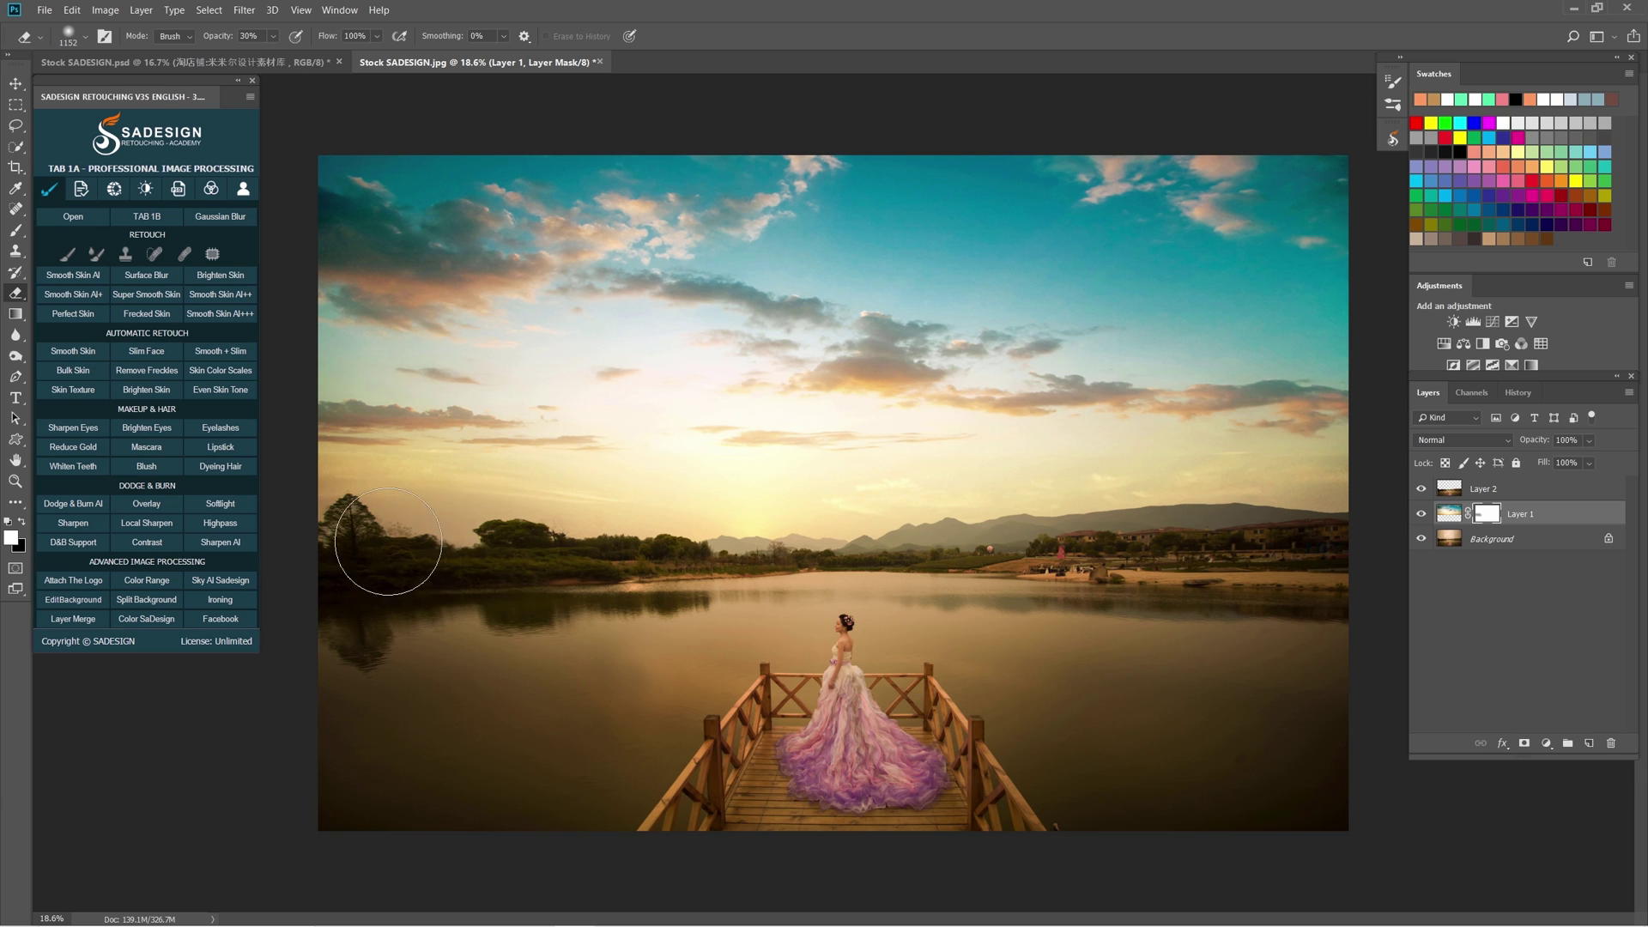
pyautogui.moveTo(749, 591)
pyautogui.mouseDown()
pyautogui.moveTo(1334, 535)
pyautogui.moveTo(1045, 573)
pyautogui.moveTo(575, 564)
pyautogui.moveTo(1068, 562)
pyautogui.moveTo(591, 568)
pyautogui.moveTo(352, 557)
pyautogui.moveTo(315, 535)
pyautogui.moveTo(1036, 565)
pyautogui.moveTo(1319, 546)
pyautogui.moveTo(1285, 550)
pyautogui.mouseUp()
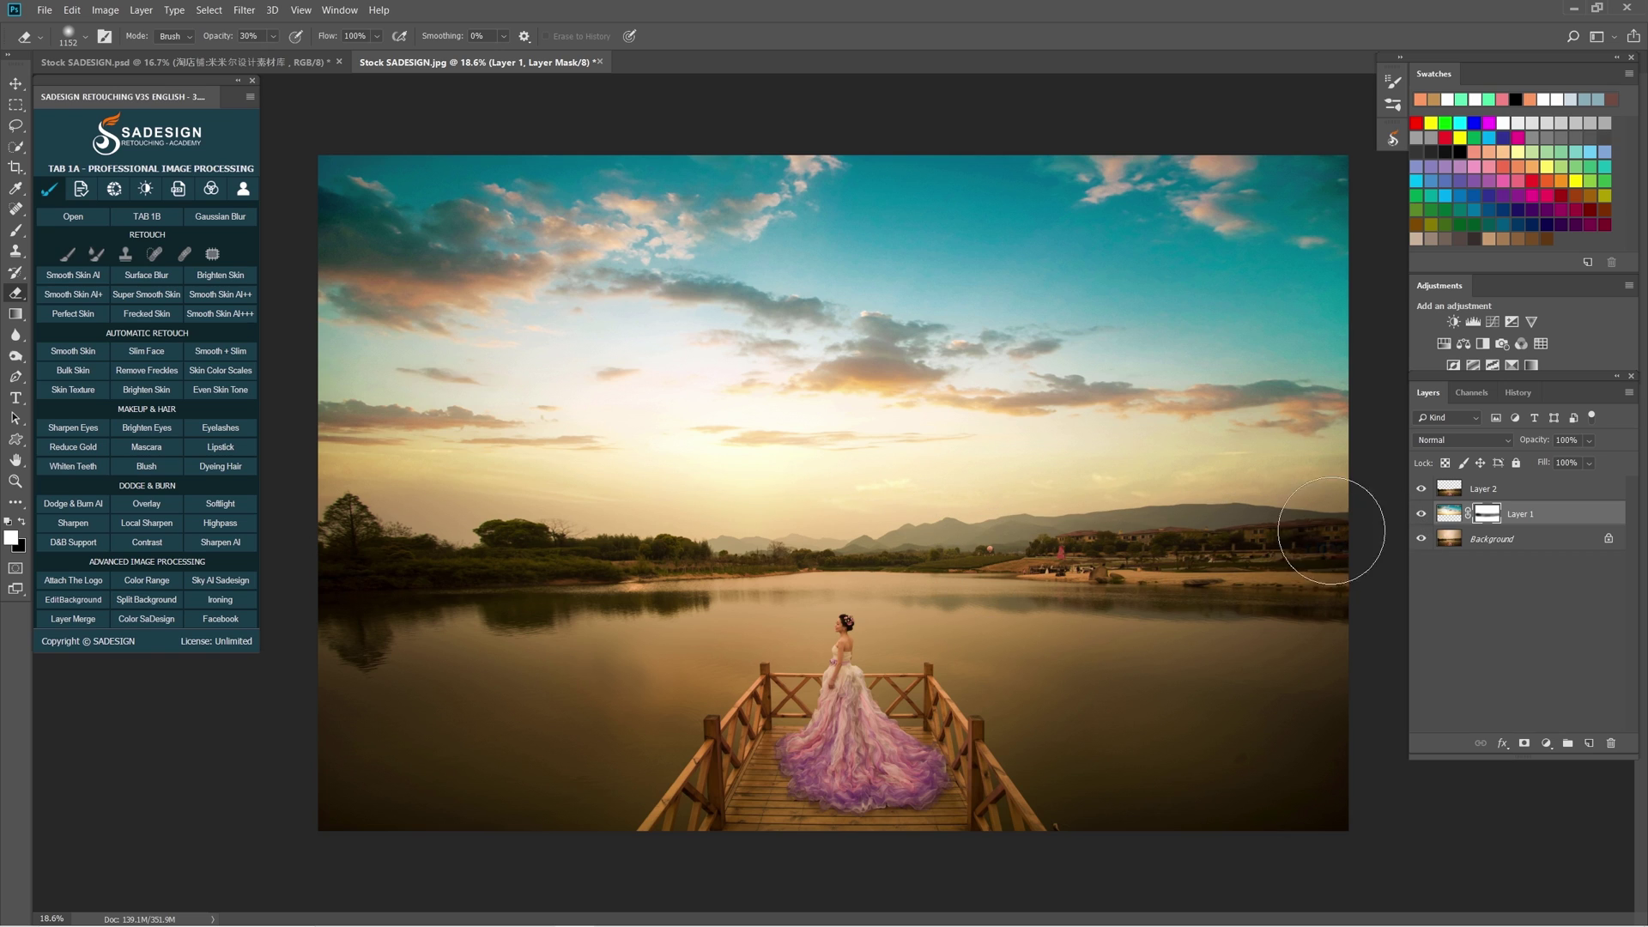
pyautogui.click(1523, 494)
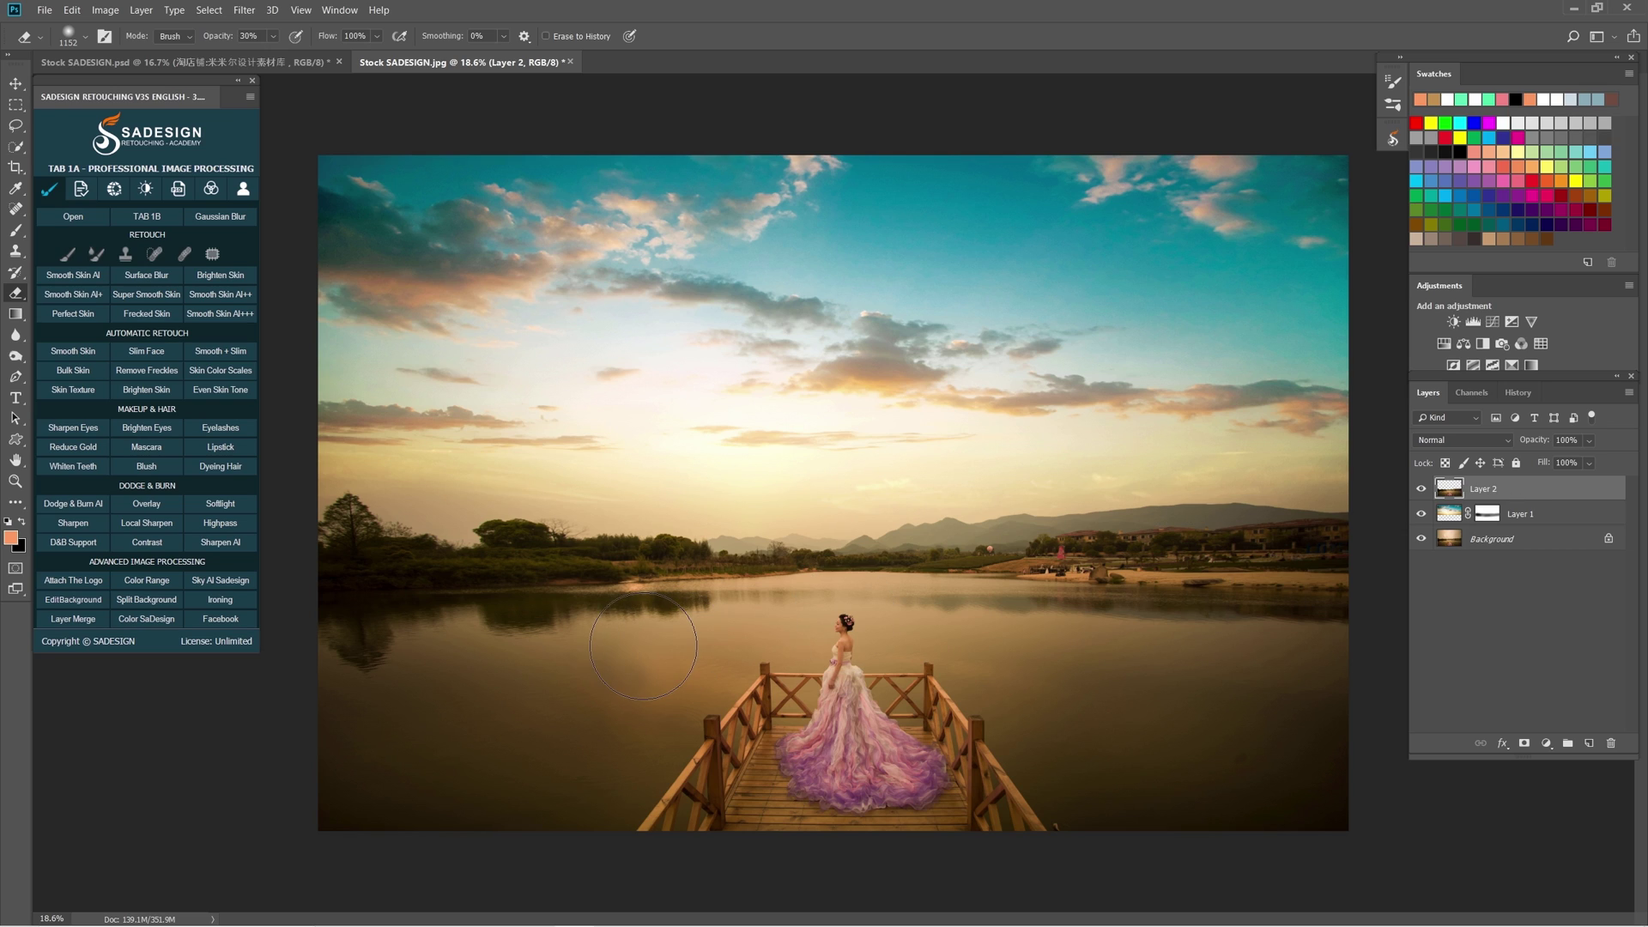
# Step: Quick-select the lower-left landscape and water, then deselect to start over
pyautogui.click(15, 146)
pyautogui.click(36, 147)
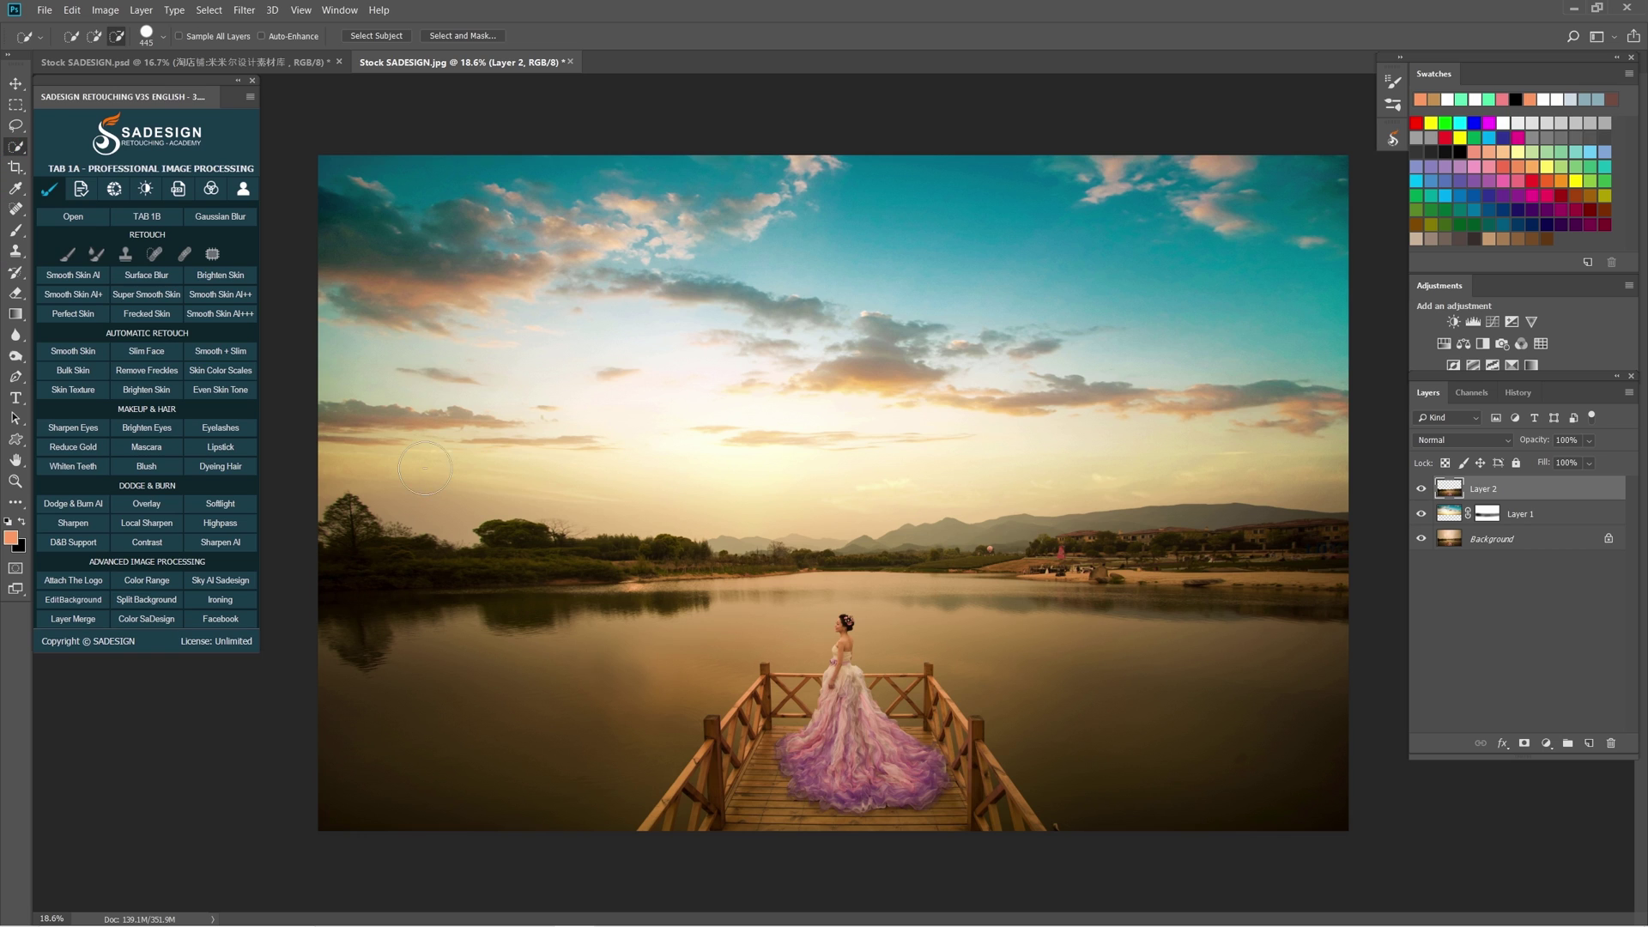
pyautogui.moveTo(584, 649); pyautogui.dragTo(378, 701)
pyautogui.hotkey('ctrl', 'd')
# Step: Select the water, pier and lower trees, trim the right waterline with an 84 px brush, and feather
pyautogui.click(15, 146)
pyautogui.click(52, 148)
pyautogui.moveTo(872, 595)
pyautogui.mouseDown()
pyautogui.moveTo(653, 618)
pyautogui.moveTo(609, 521)
pyautogui.moveTo(386, 528)
pyautogui.mouseUp()
pyautogui.moveTo(1060, 570); pyautogui.dragTo(1186, 561)
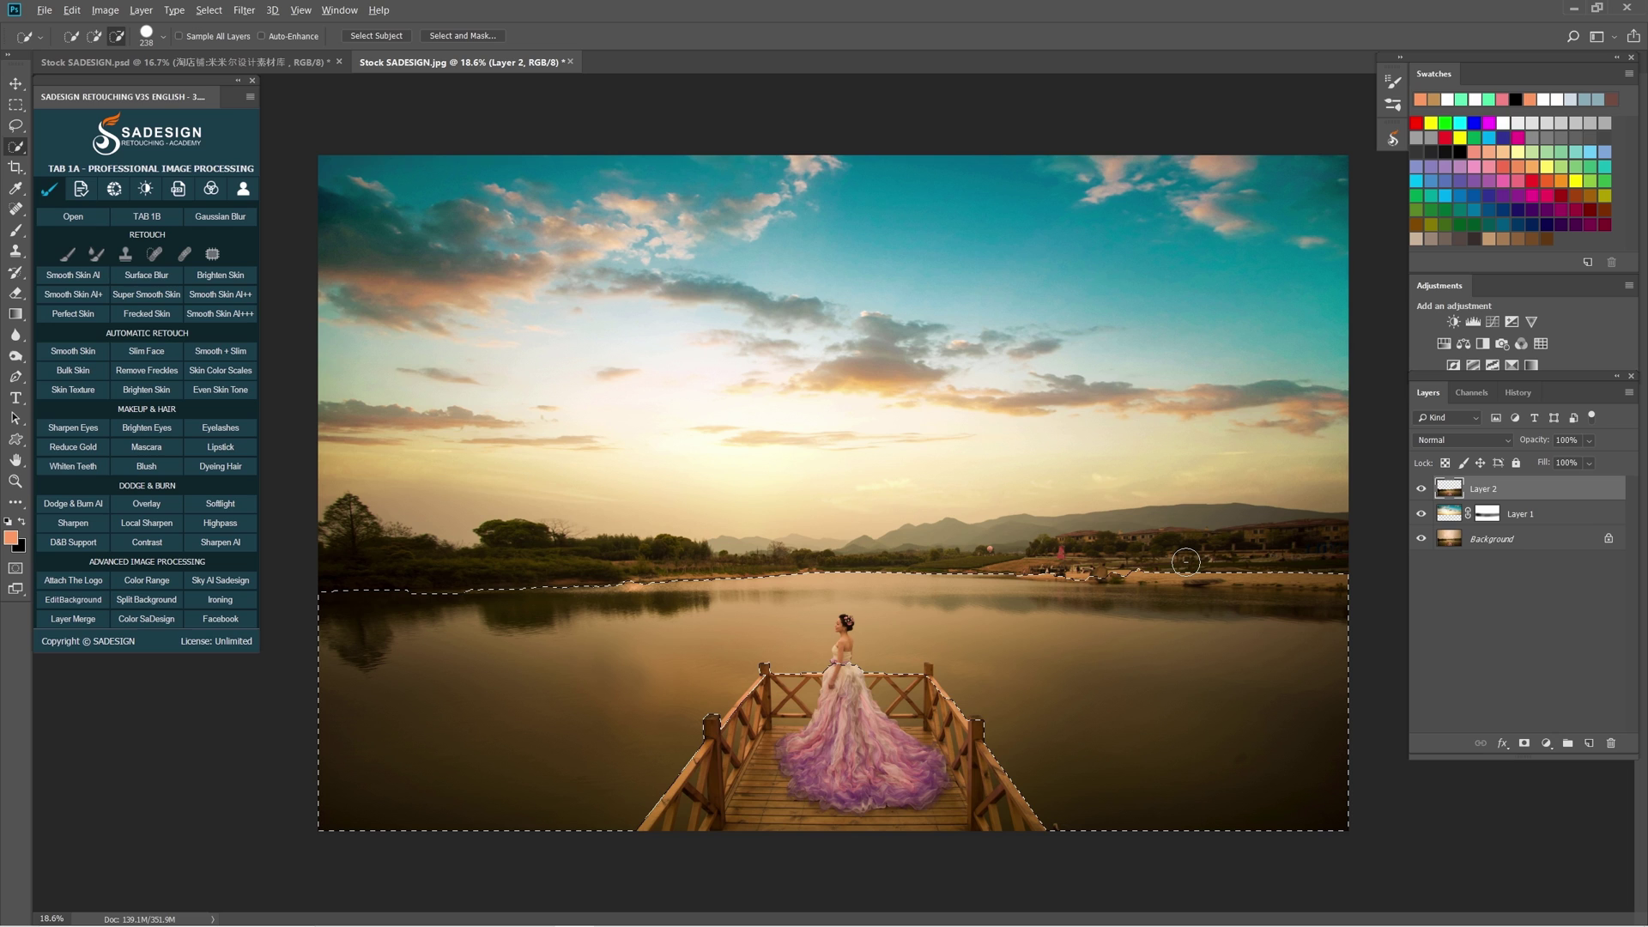
pyautogui.press('[')
pyautogui.press('[')
pyautogui.press('[')
pyautogui.press('[')
pyautogui.press('[')
pyautogui.press('[')
pyautogui.moveTo(1291, 607); pyautogui.dragTo(1335, 590)
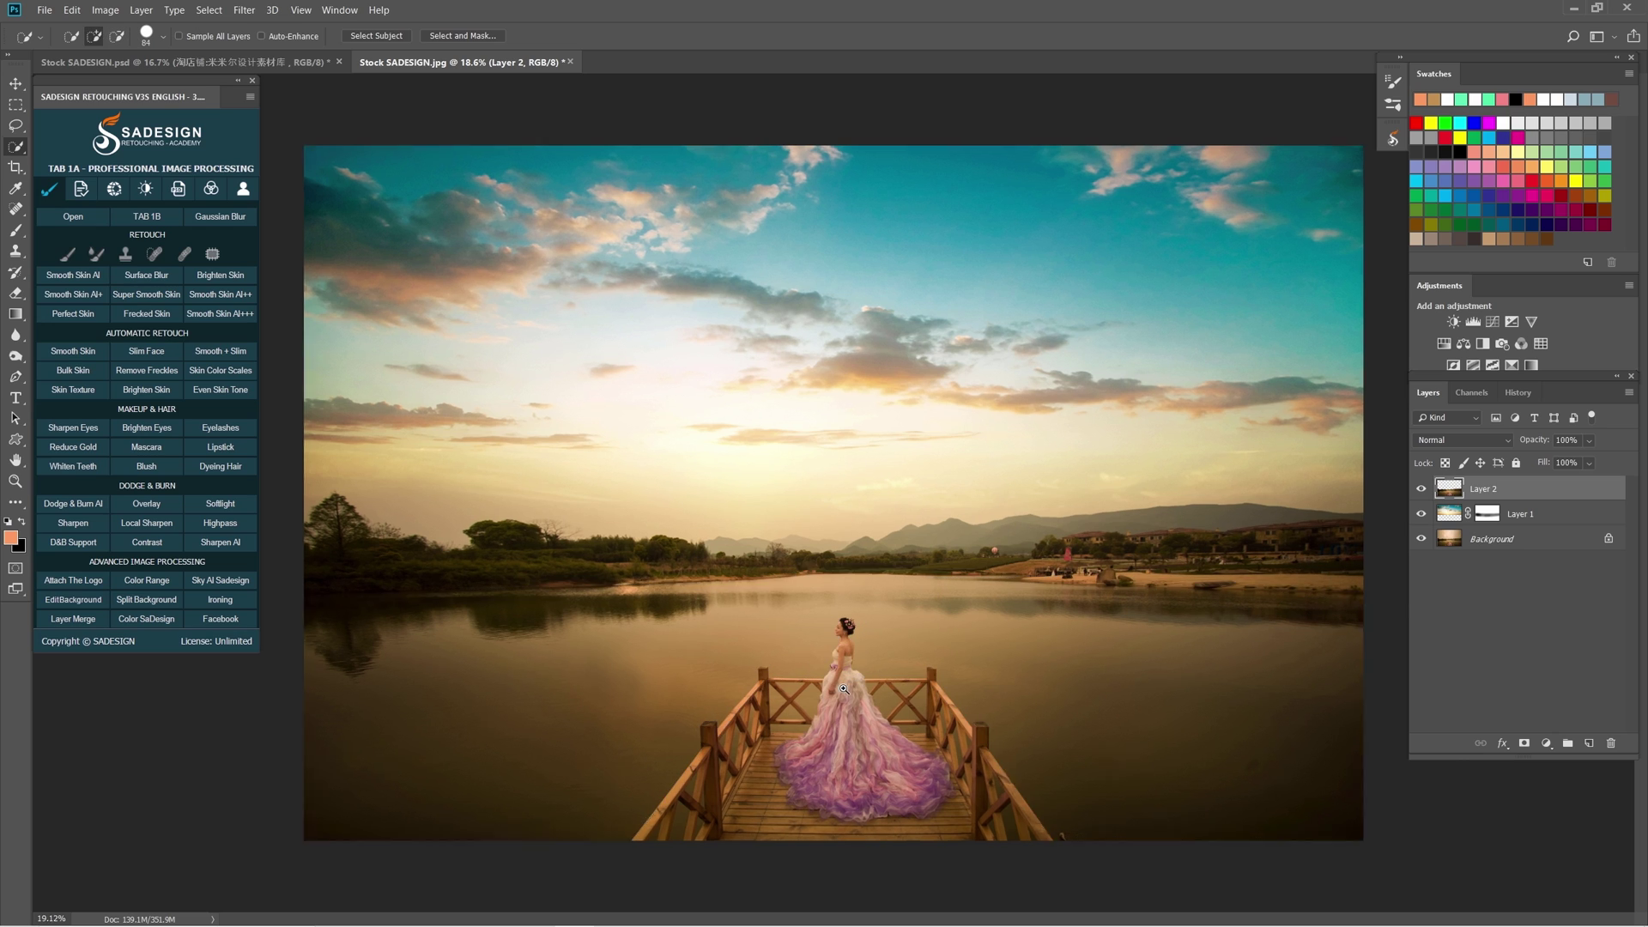
pyautogui.scroll(2, 828, 498)
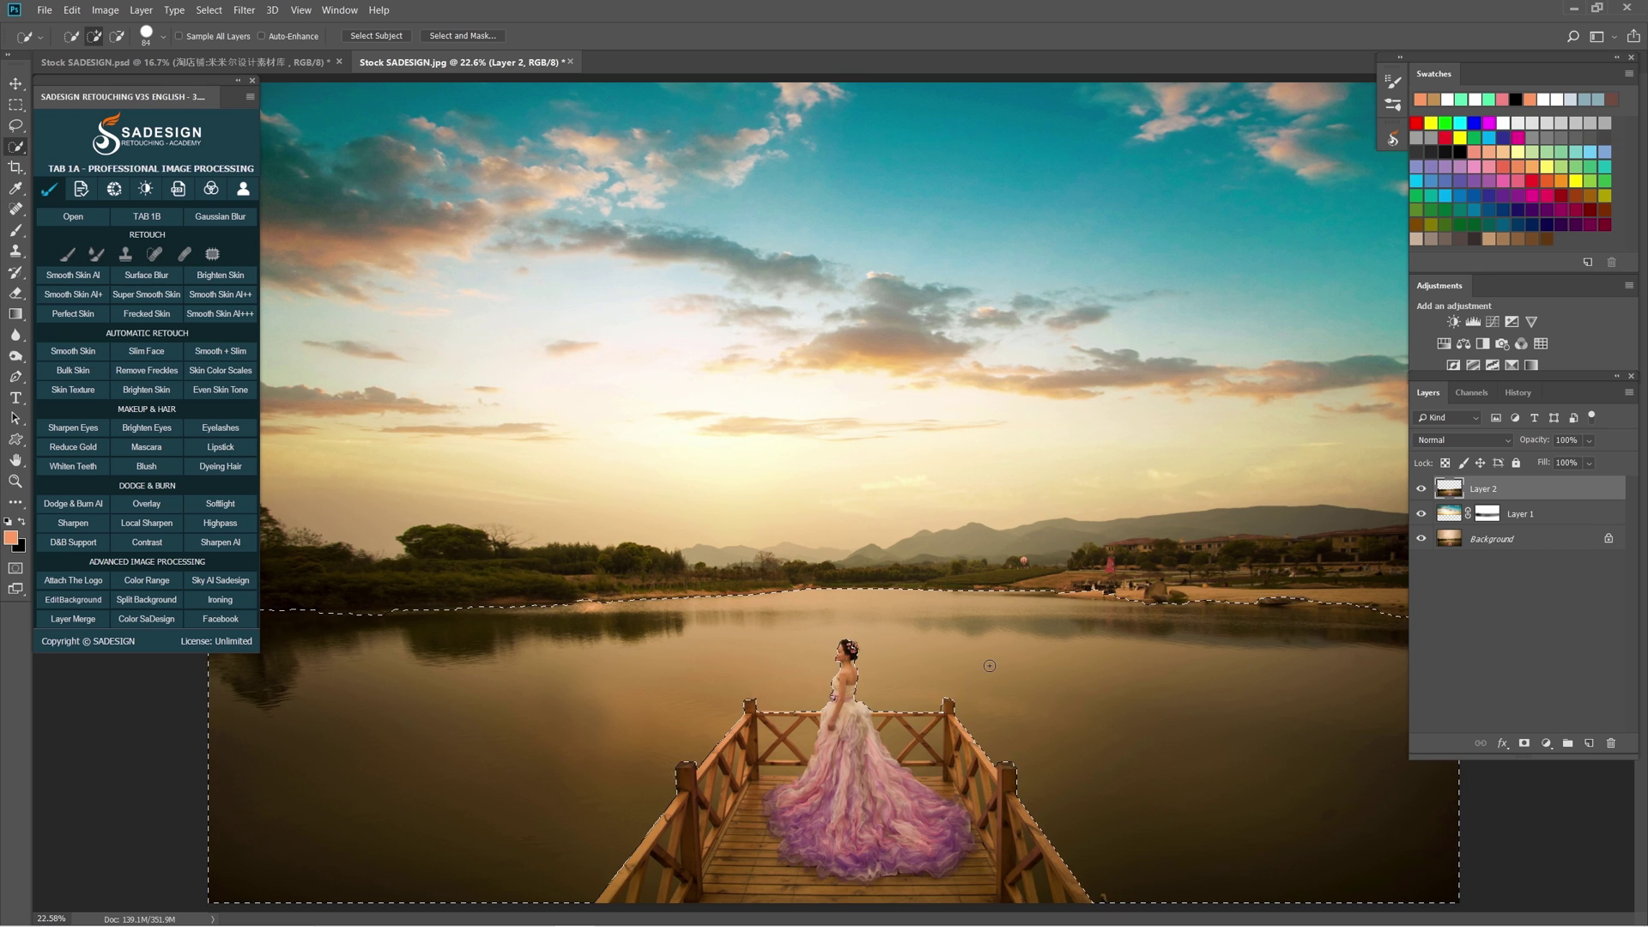
pyautogui.hotkey('shift', 'F6')
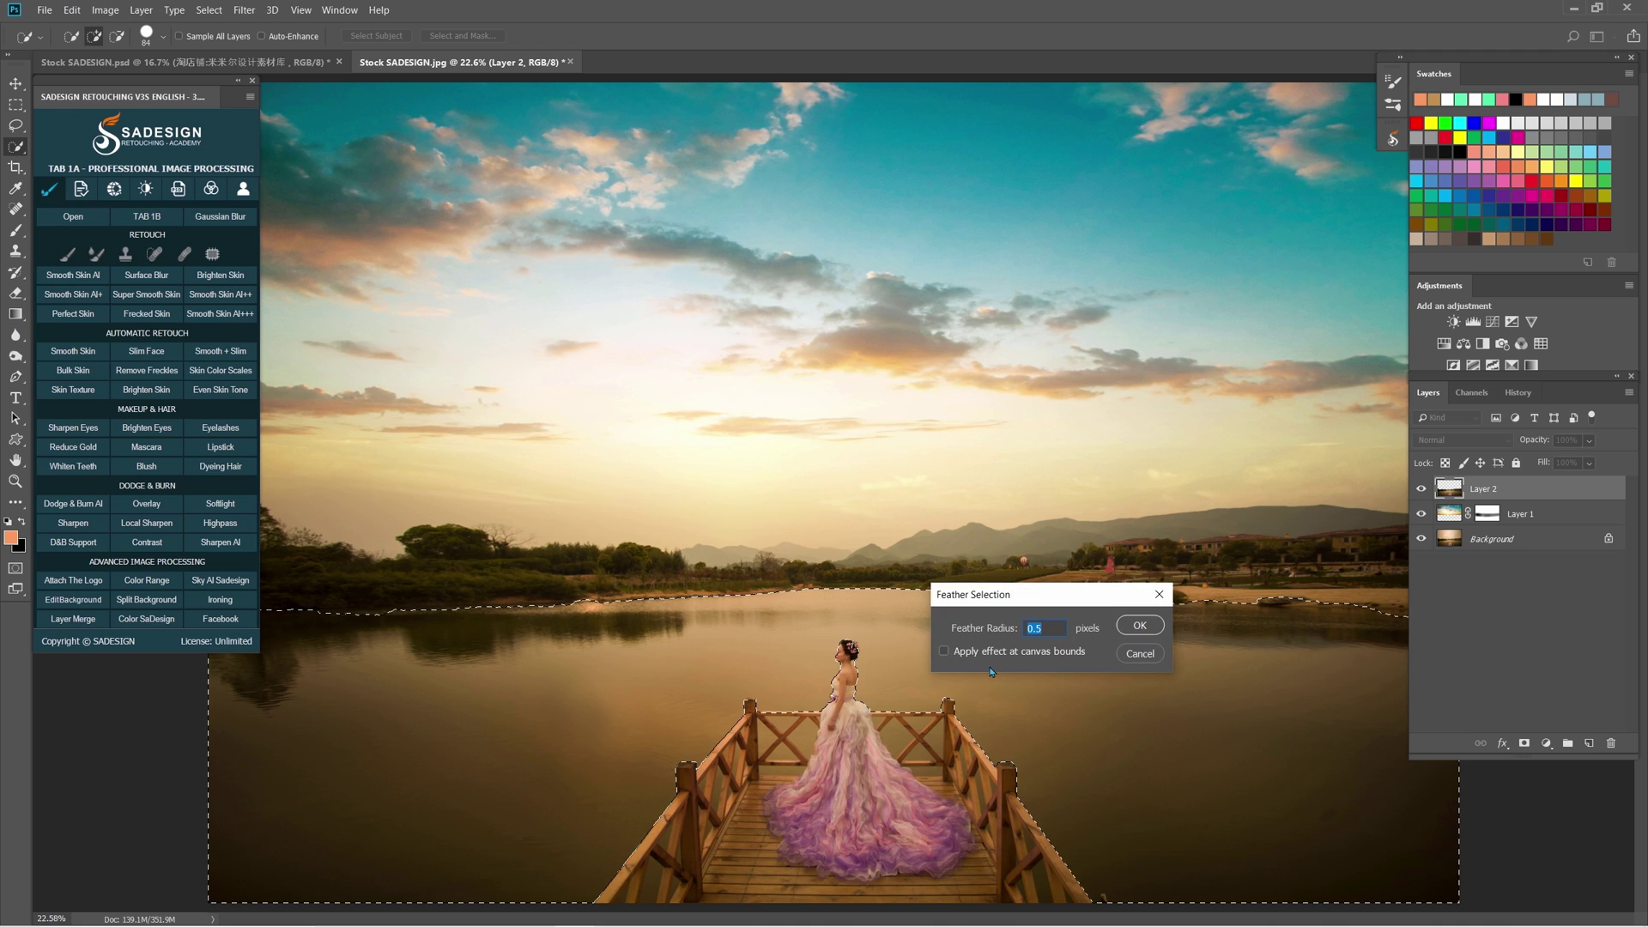
pyautogui.press('Return')
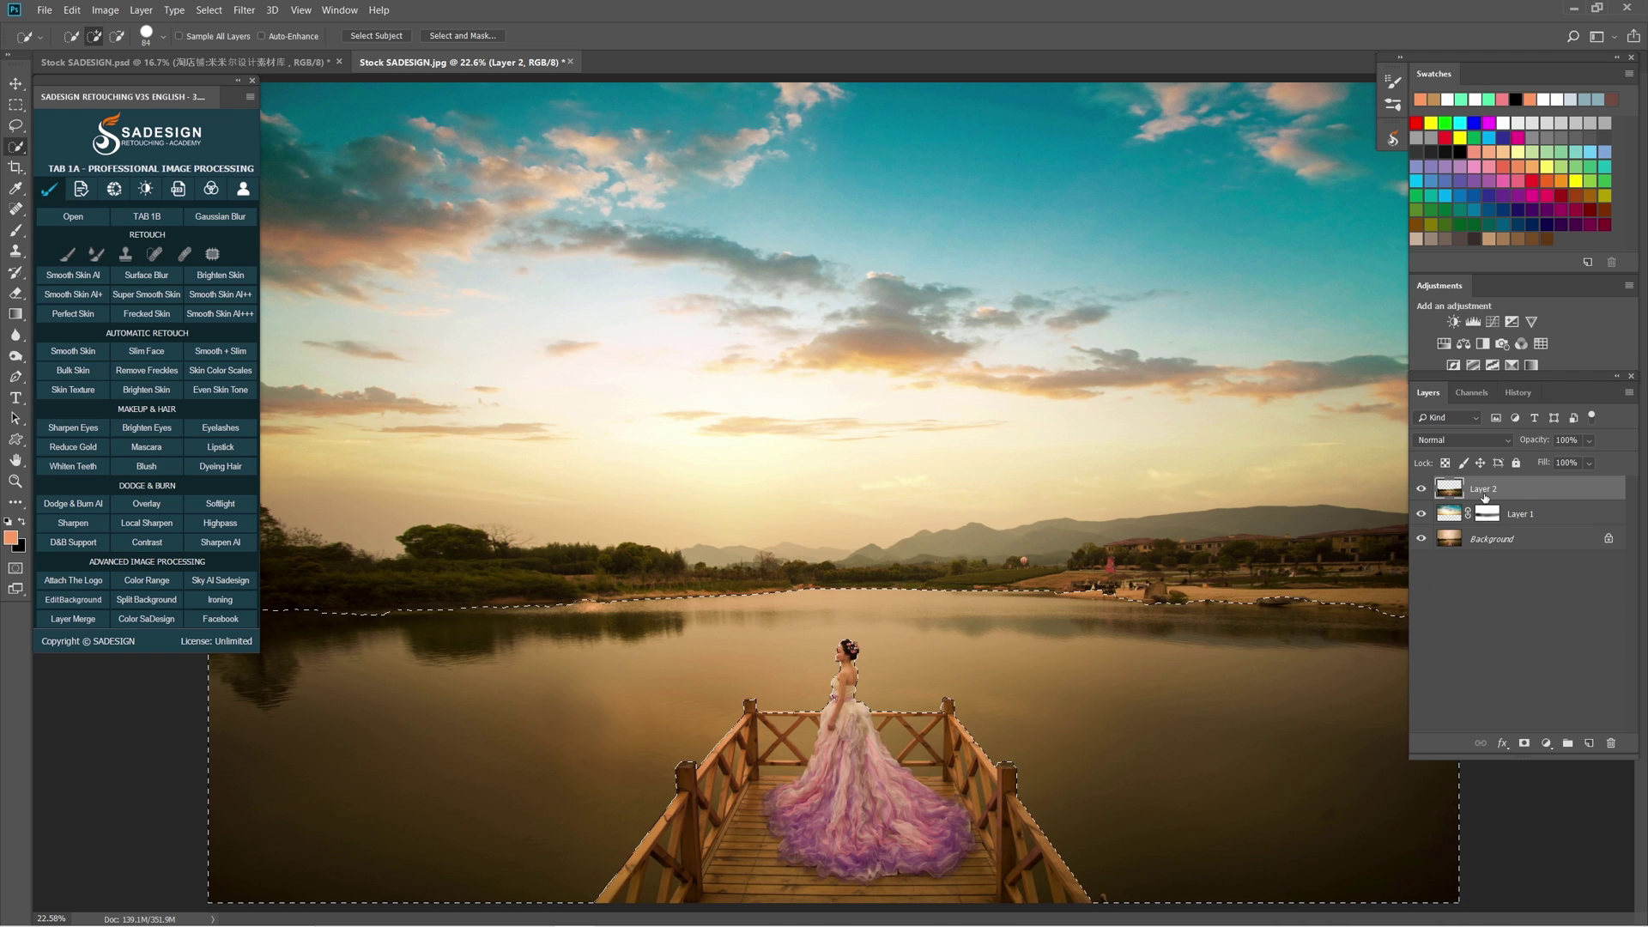
# Step: Deselect and duplicate Layer 1 as Layer 1 copy
pyautogui.hotkey('ctrl', 'd')
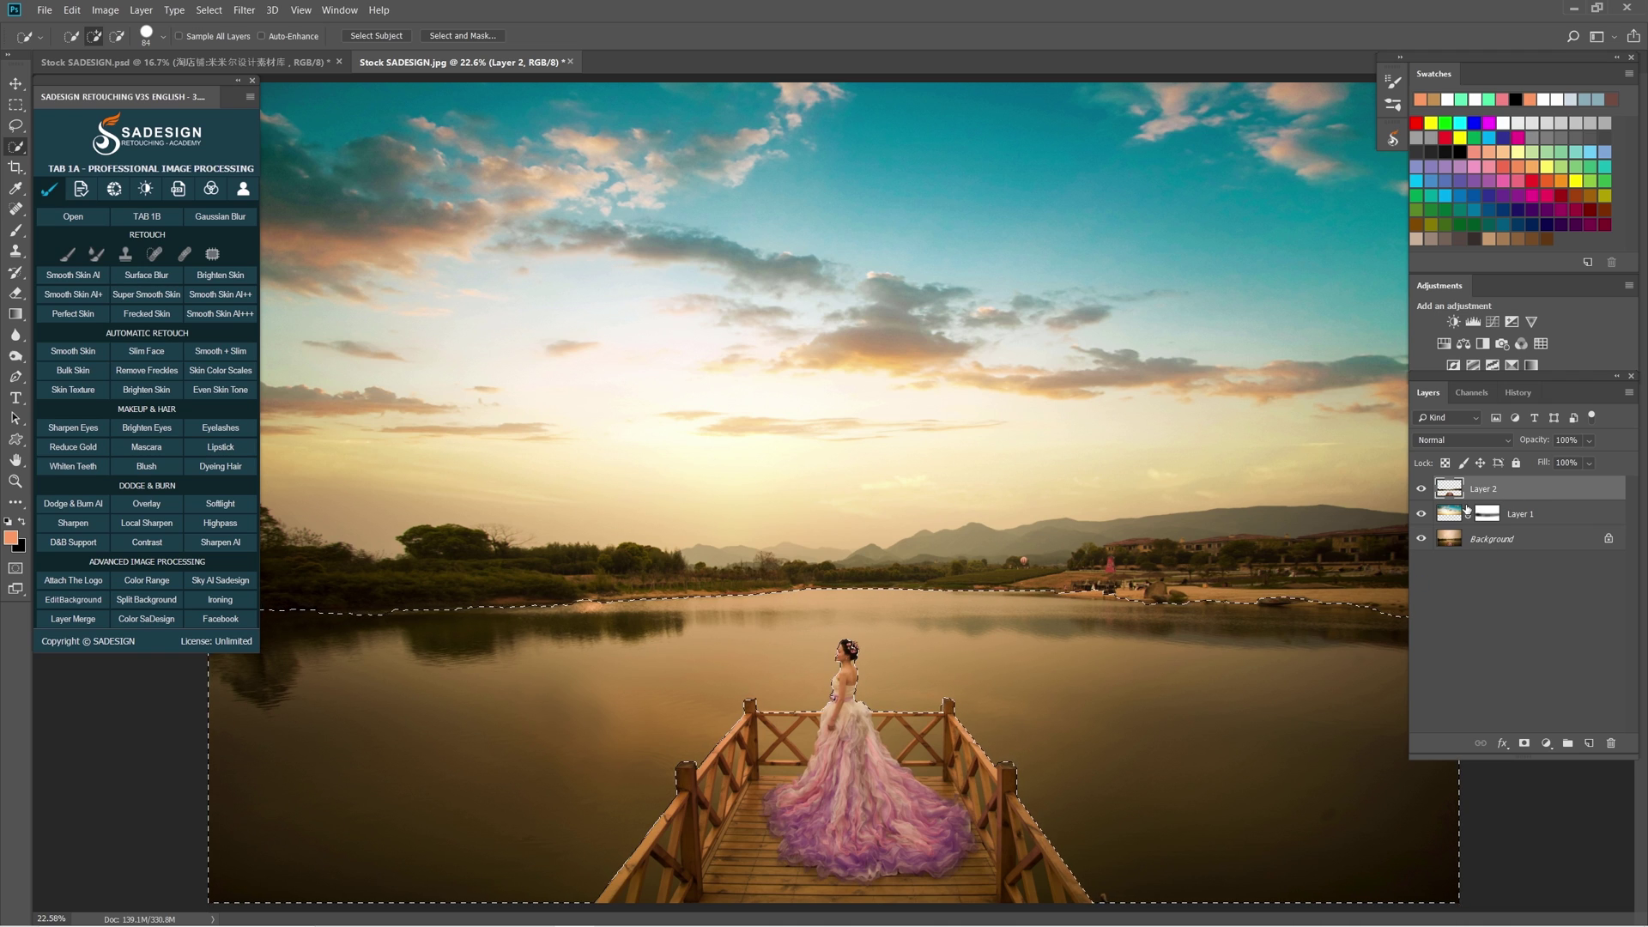
pyautogui.click(1459, 515)
pyautogui.hotkey('ctrl', 'j')
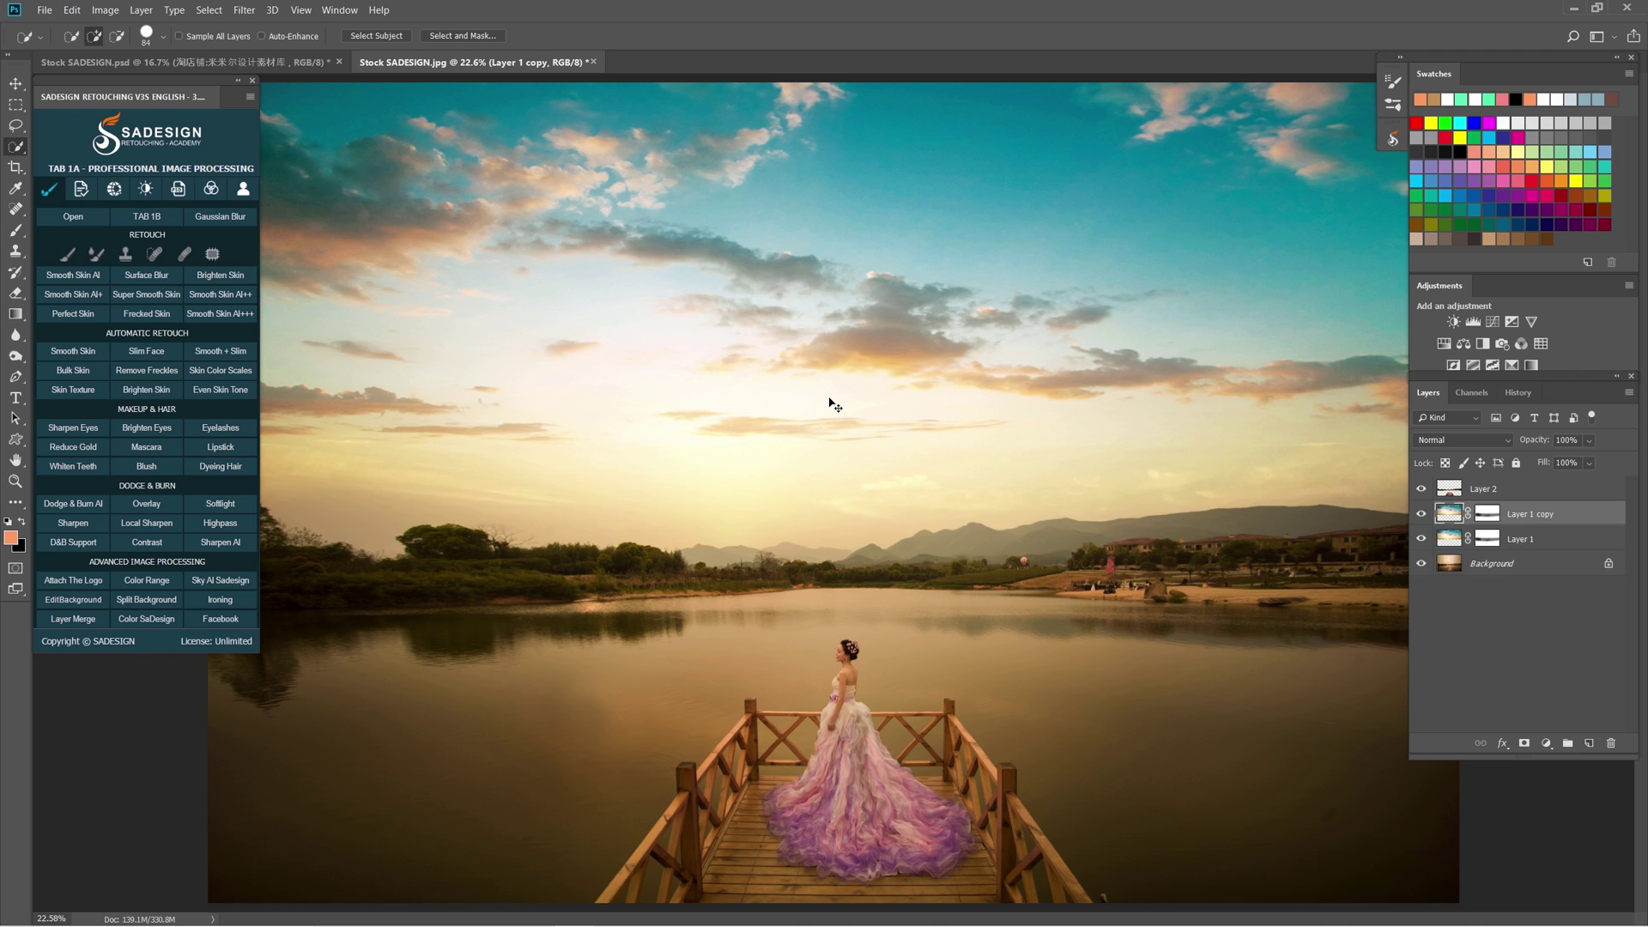
# Step: Flip the sky copy down onto the lake and fade it to 28% opacity
pyautogui.hotkey('ctrl', 't')
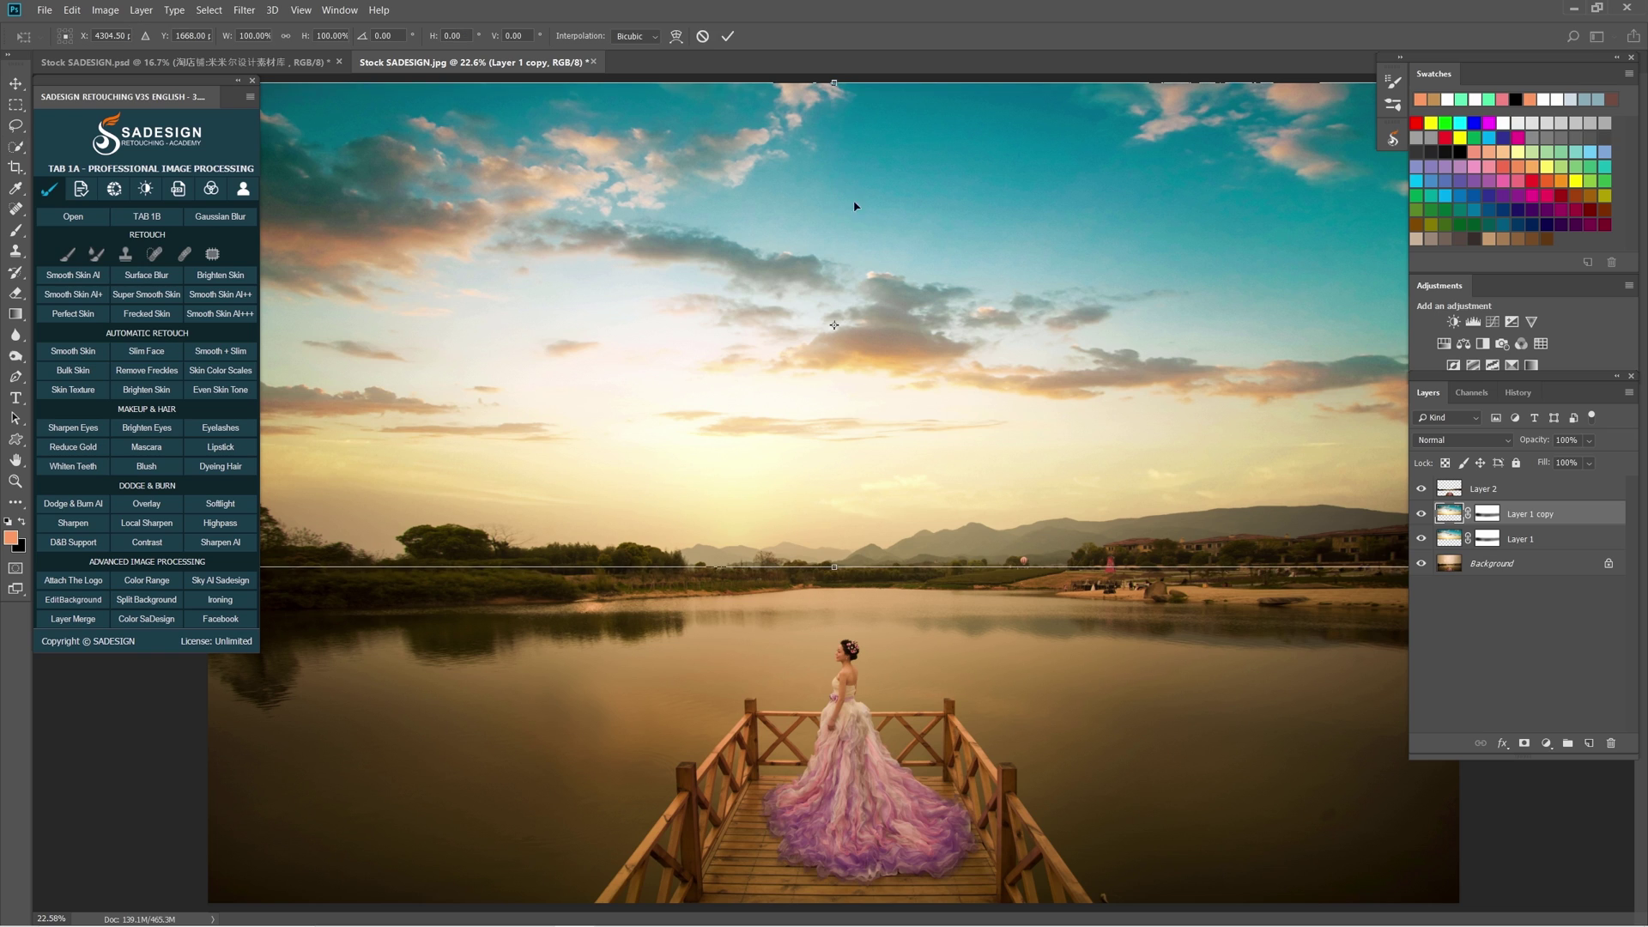
pyautogui.hotkey('ctrl', '0')
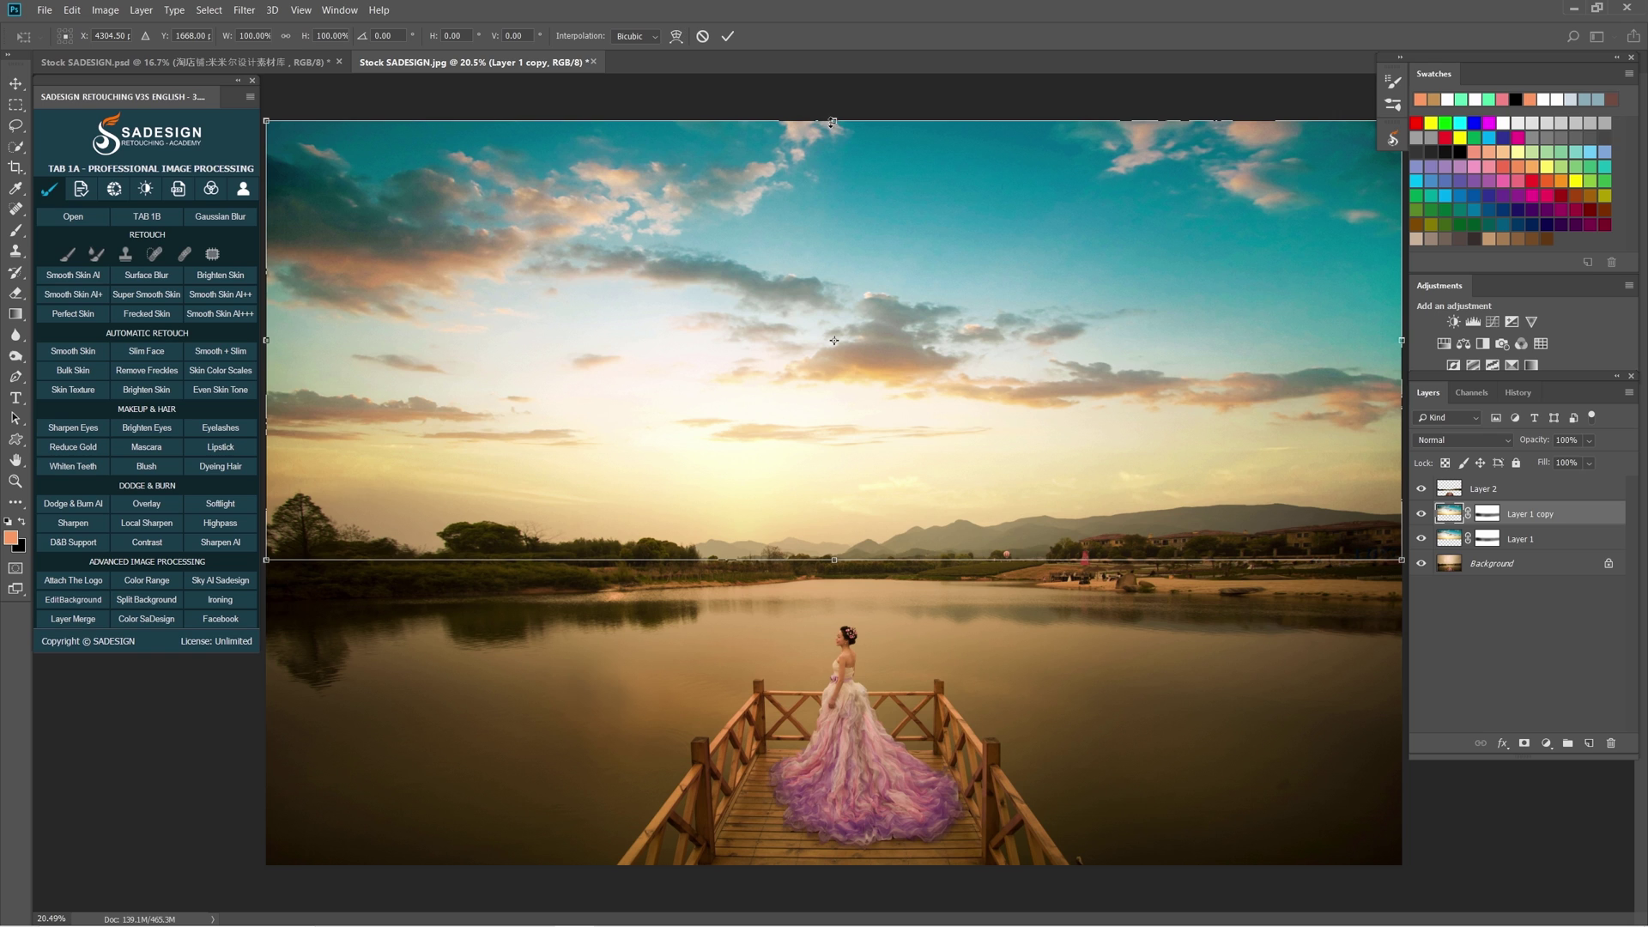
pyautogui.moveTo(824, 125); pyautogui.dragTo(809, 865)
pyautogui.press('Return')
pyautogui.press('w')
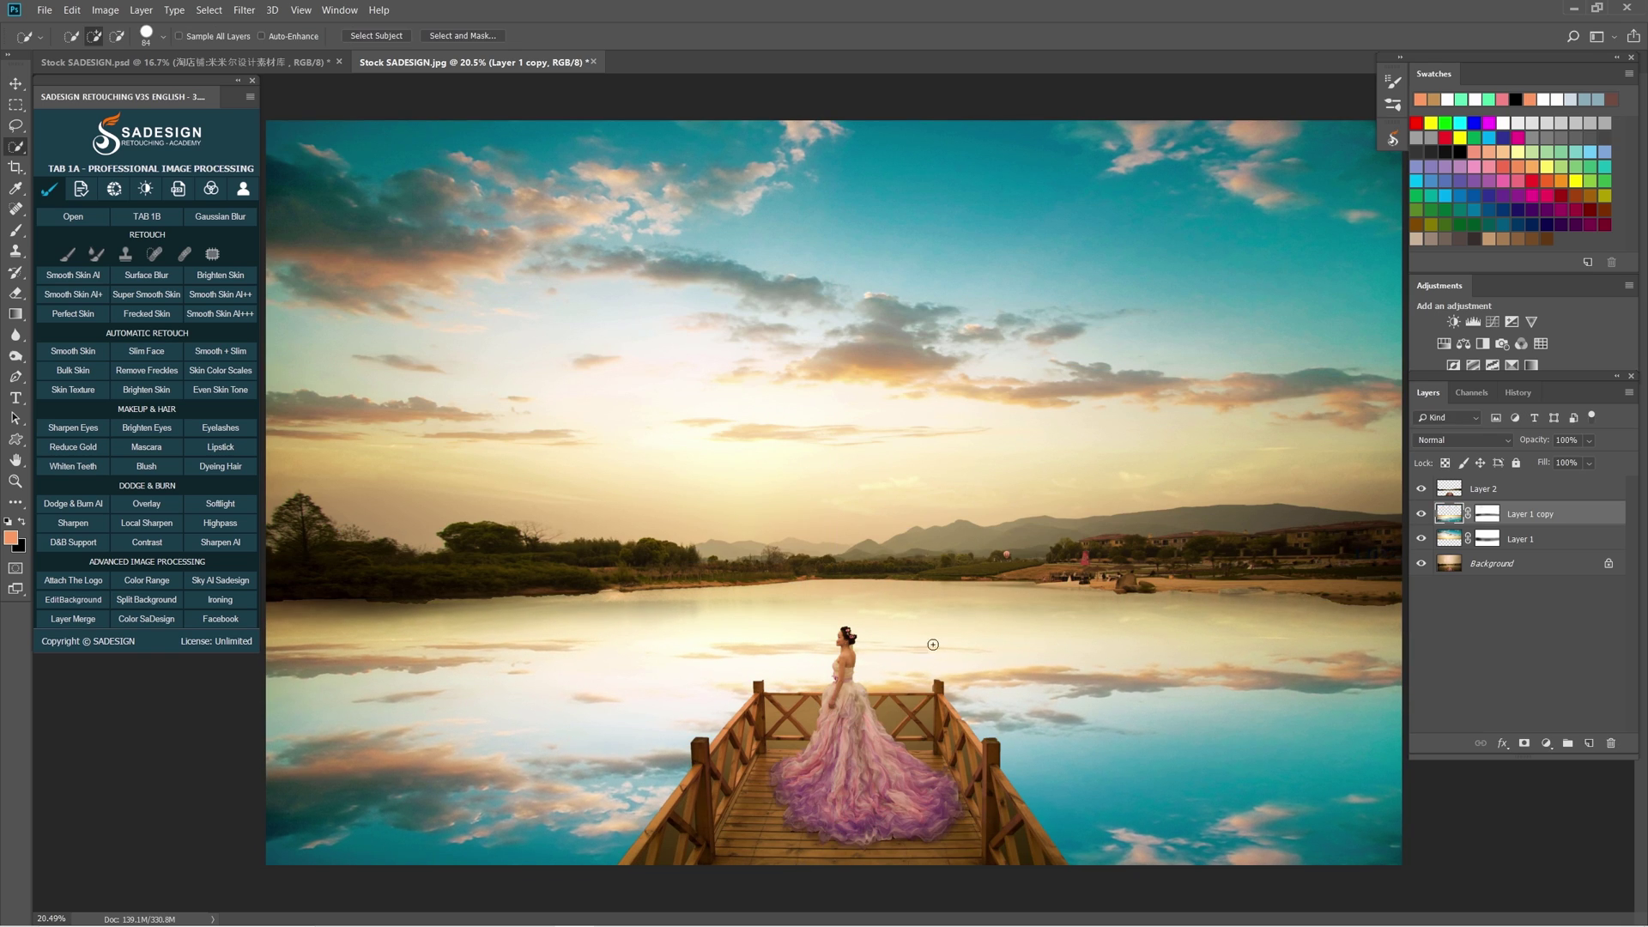
pyautogui.click(1589, 439)
pyautogui.moveTo(1565, 461); pyautogui.dragTo(1552, 465)
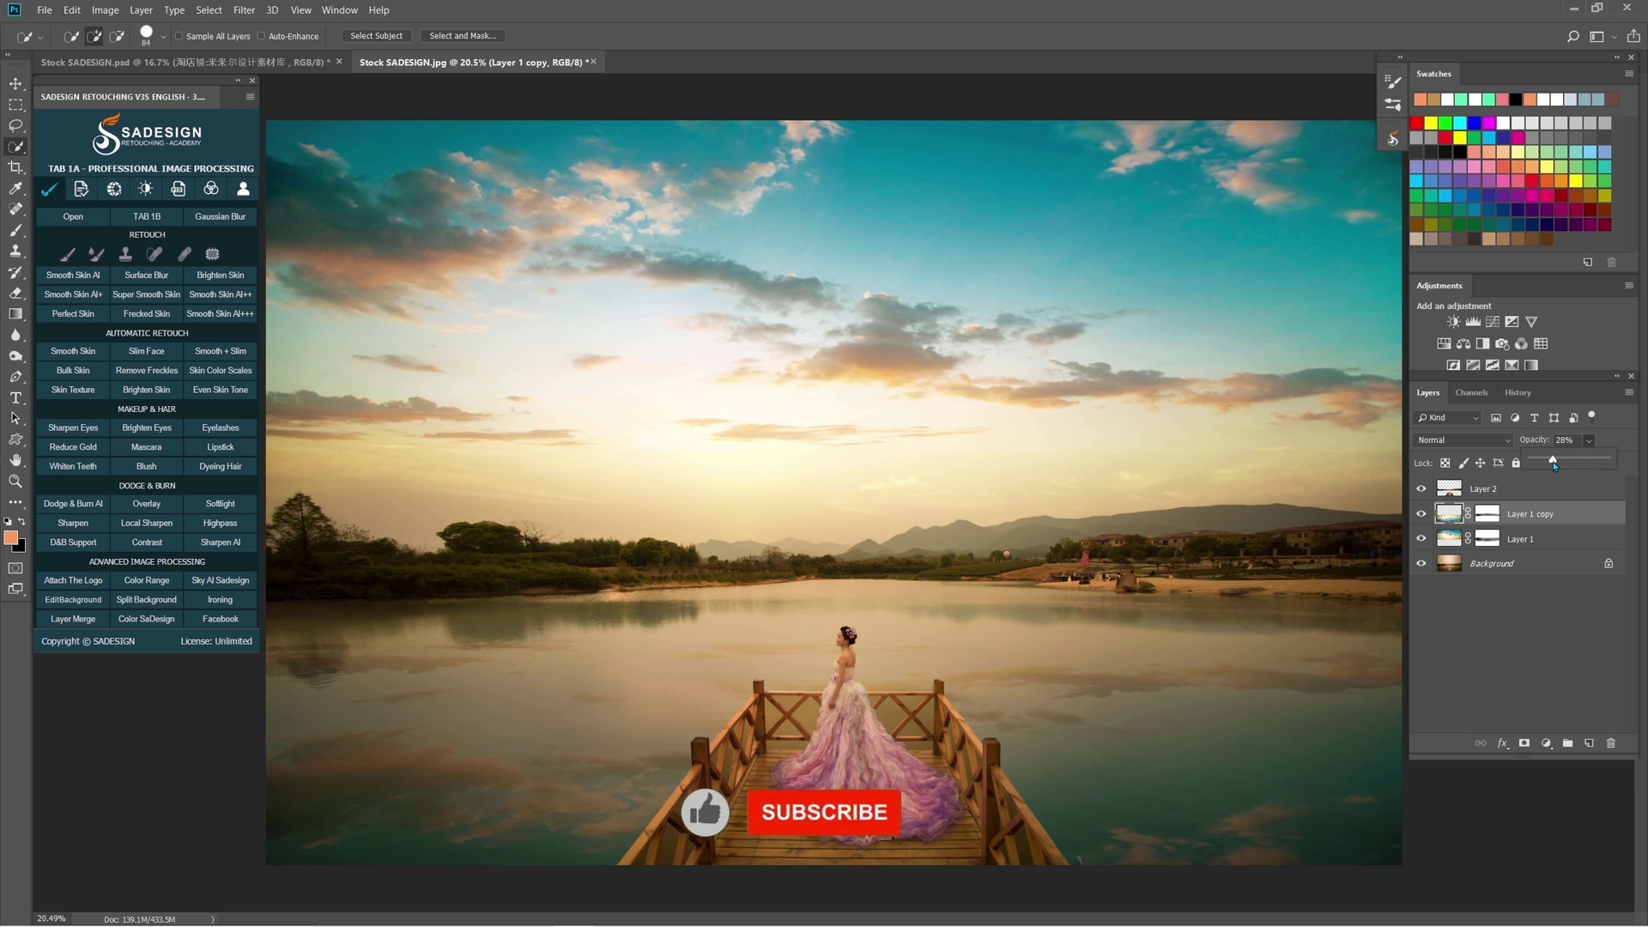
# Step: Erase on the reflection's mask around the pier, toggling the layer to compare
pyautogui.click(1487, 513)
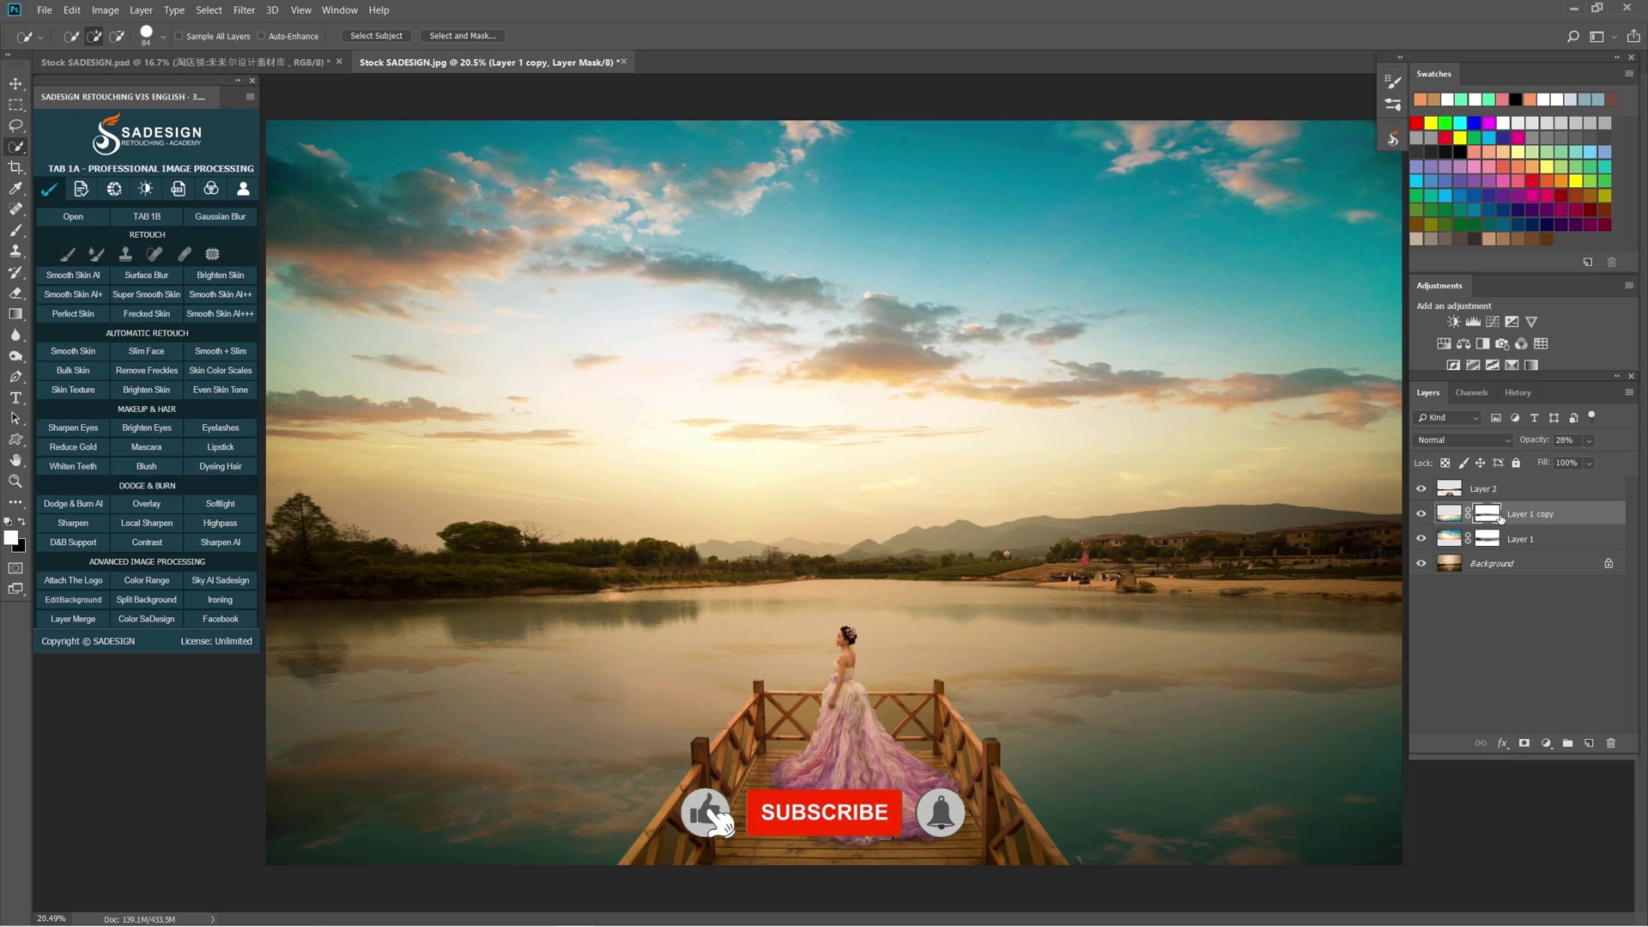
pyautogui.press('d')
pyautogui.press('e')
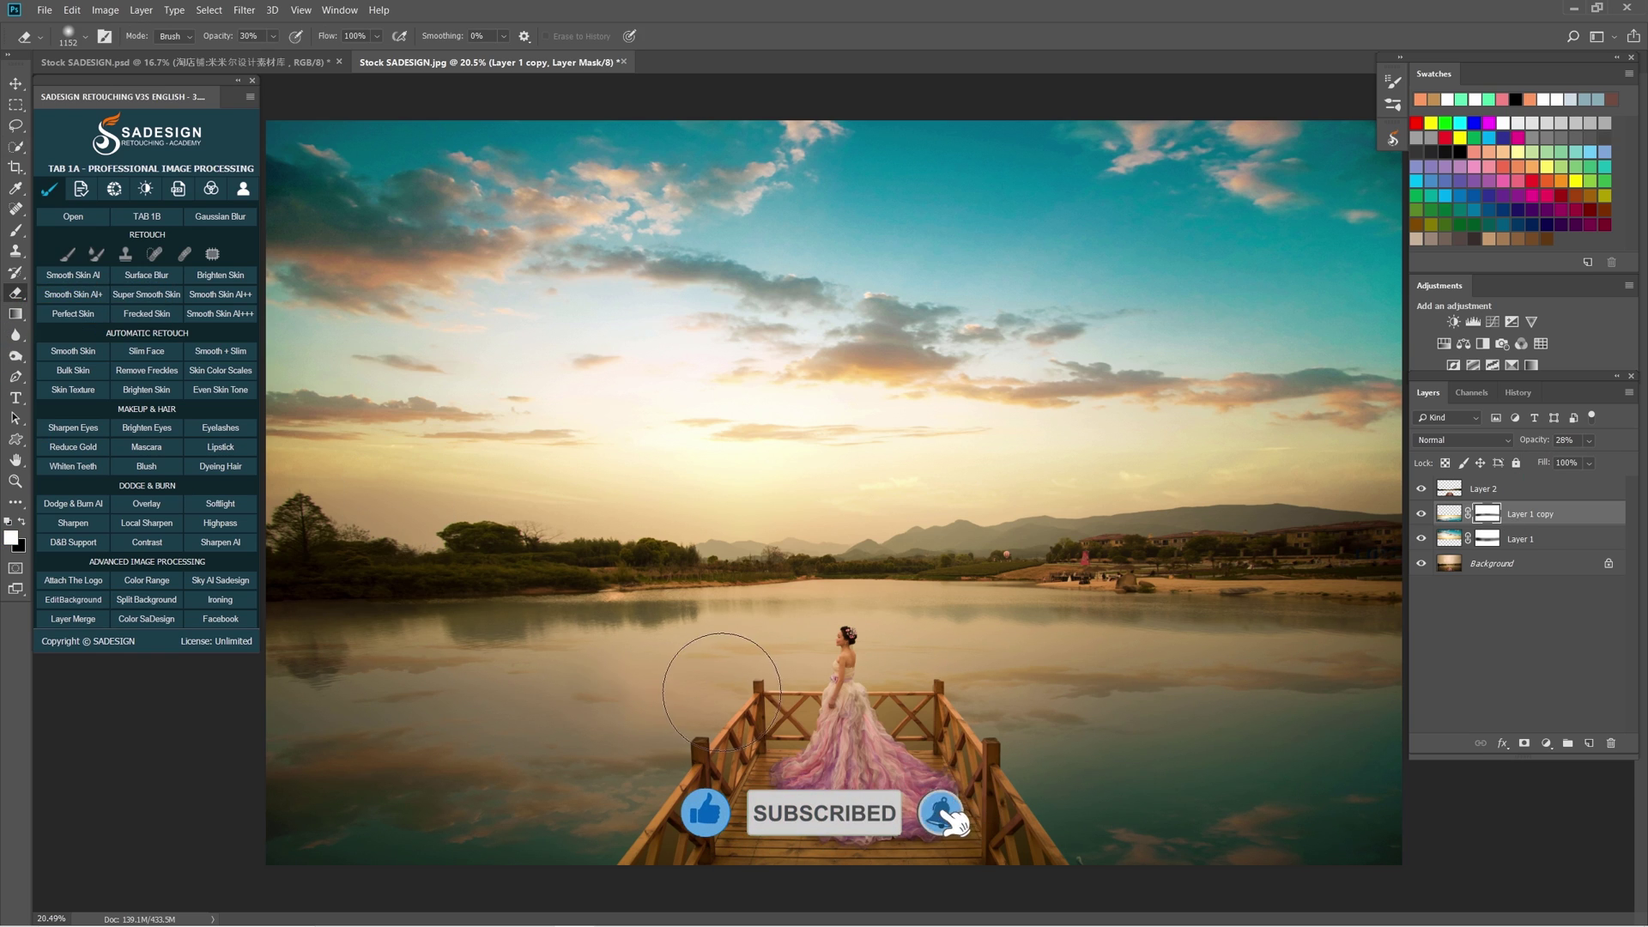
pyautogui.press('[')
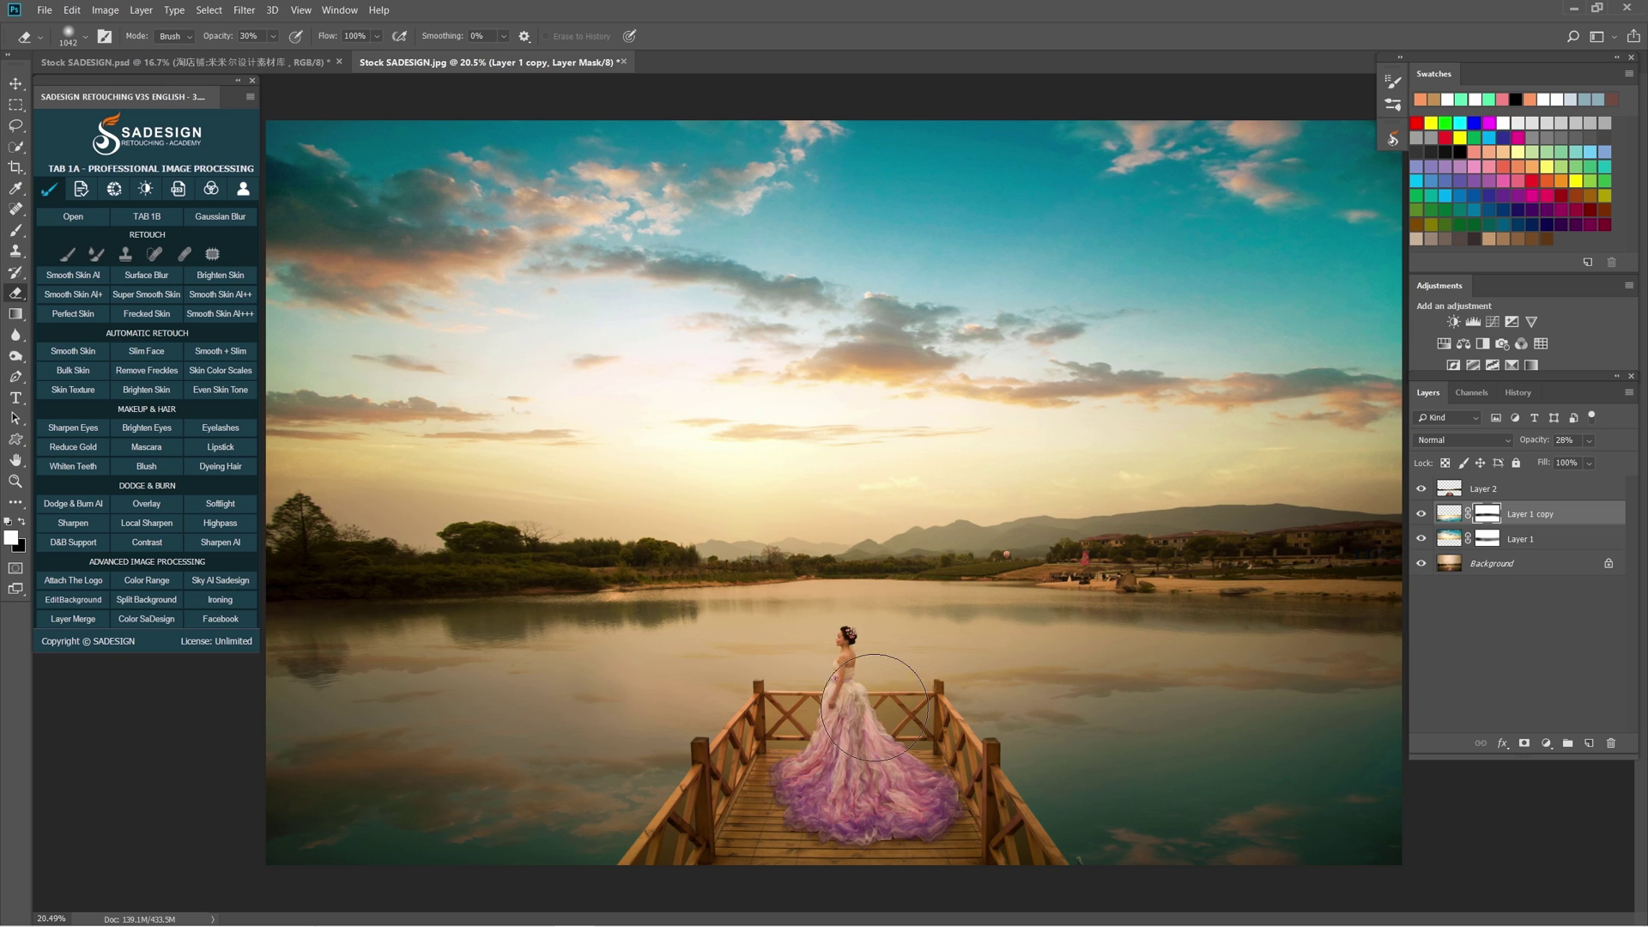
pyautogui.press(']')
pyautogui.press(']')
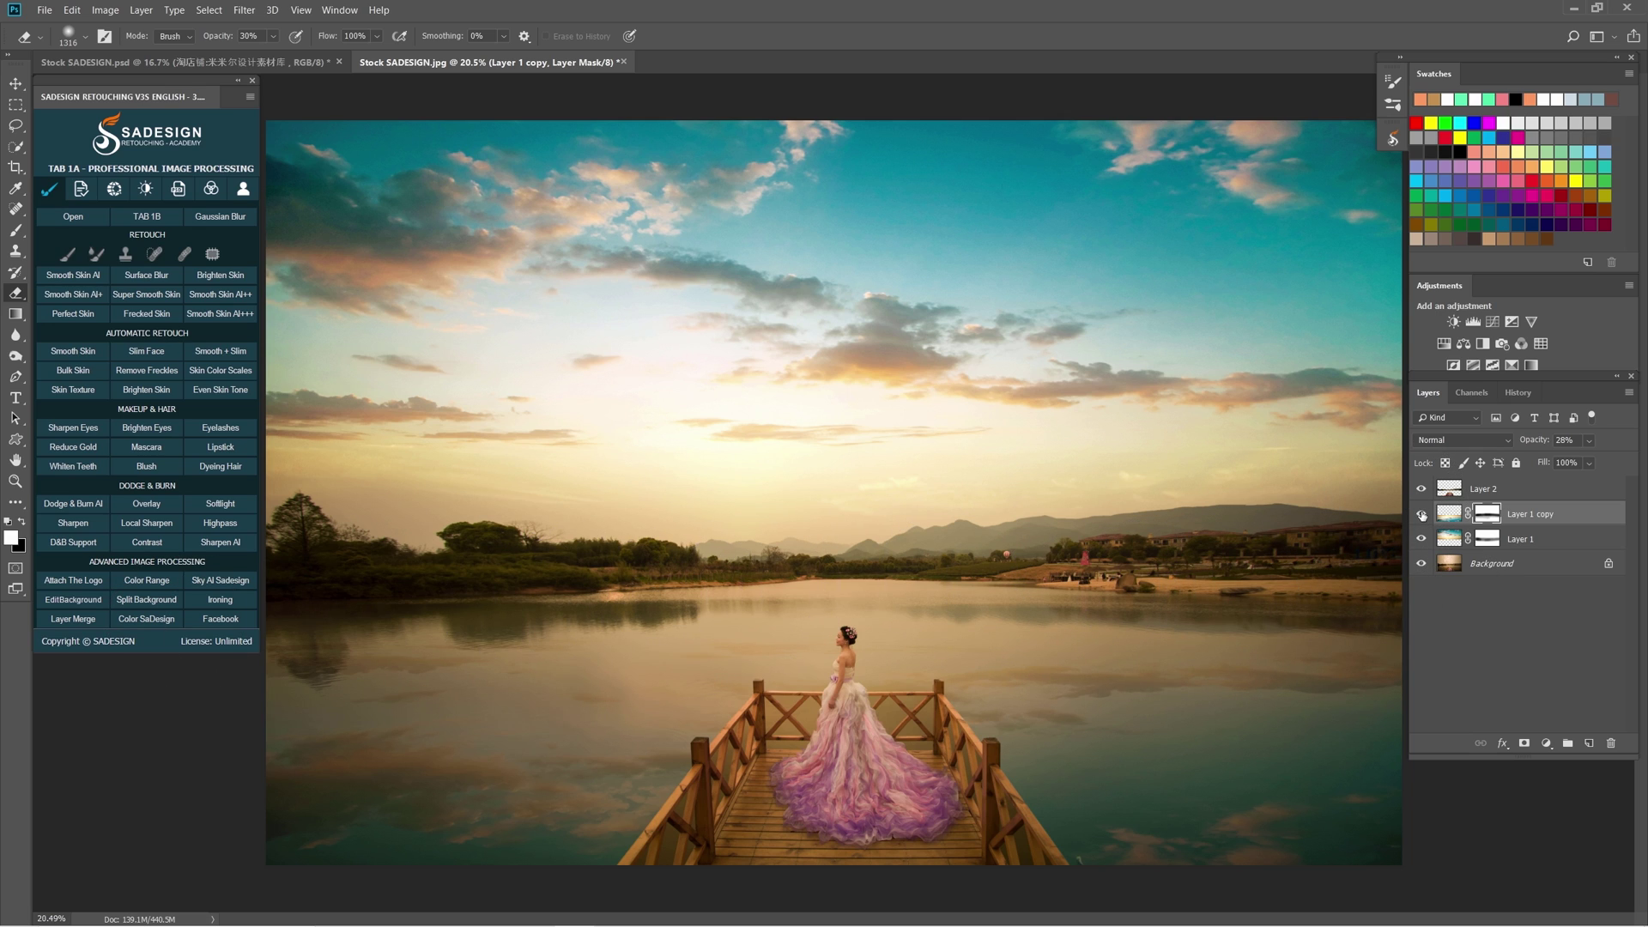
pyautogui.click(1421, 515)
pyautogui.click(1421, 515)
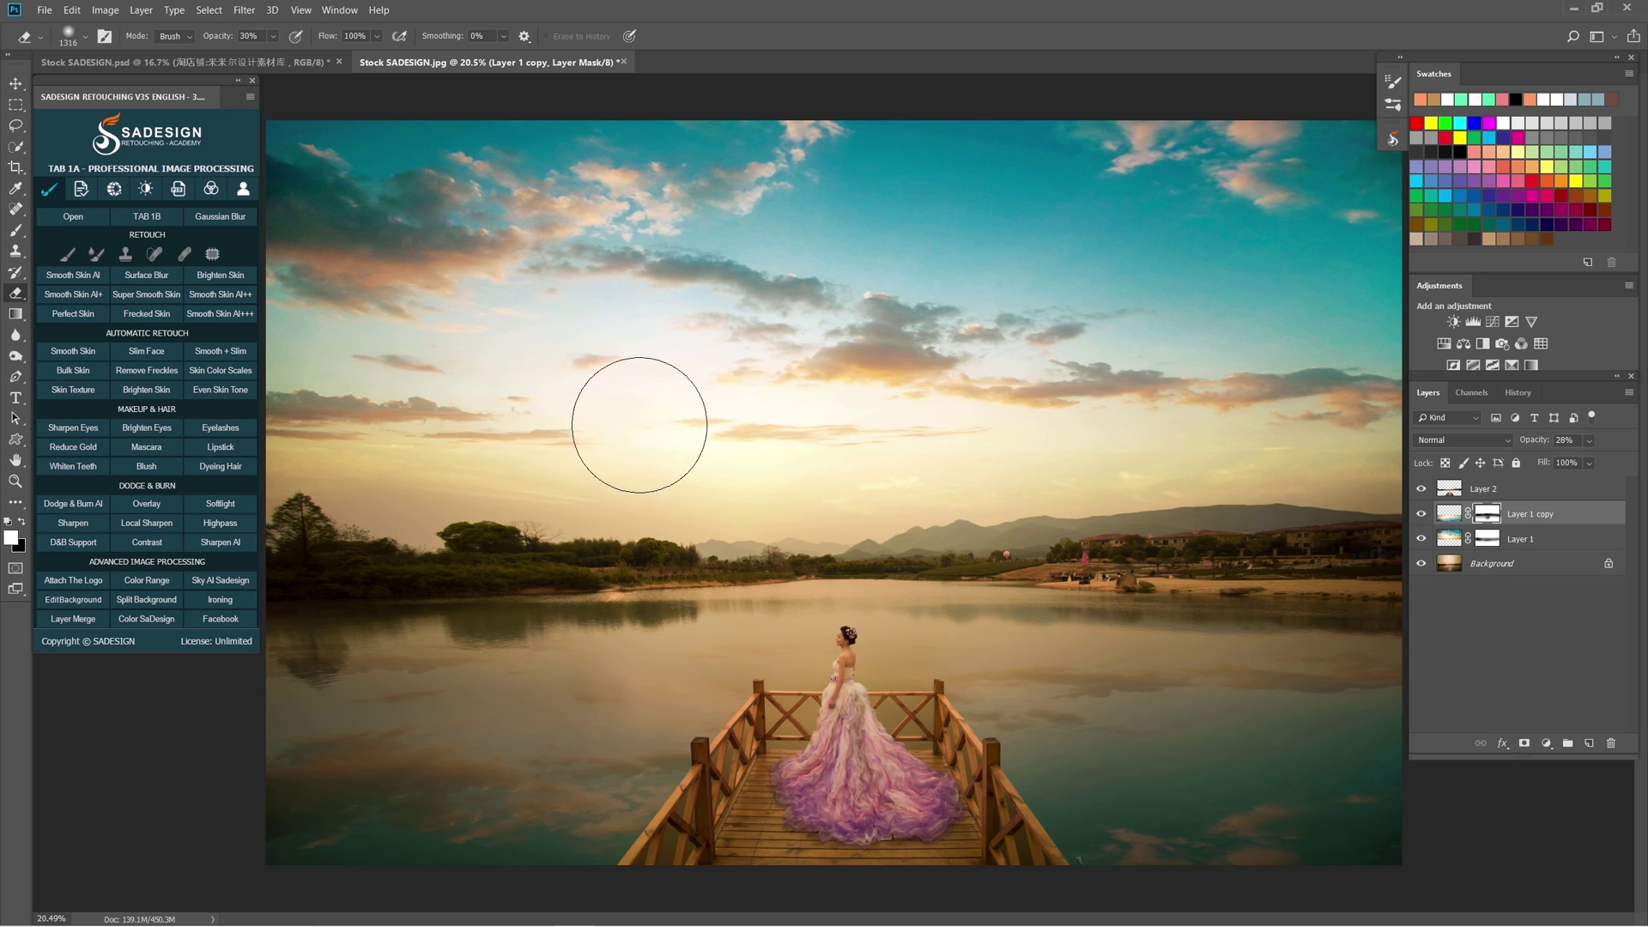
# Step: Target the reflection's image rather than its mask and apply a 3.0 px Gaussian Blur
pyautogui.click(243, 9)
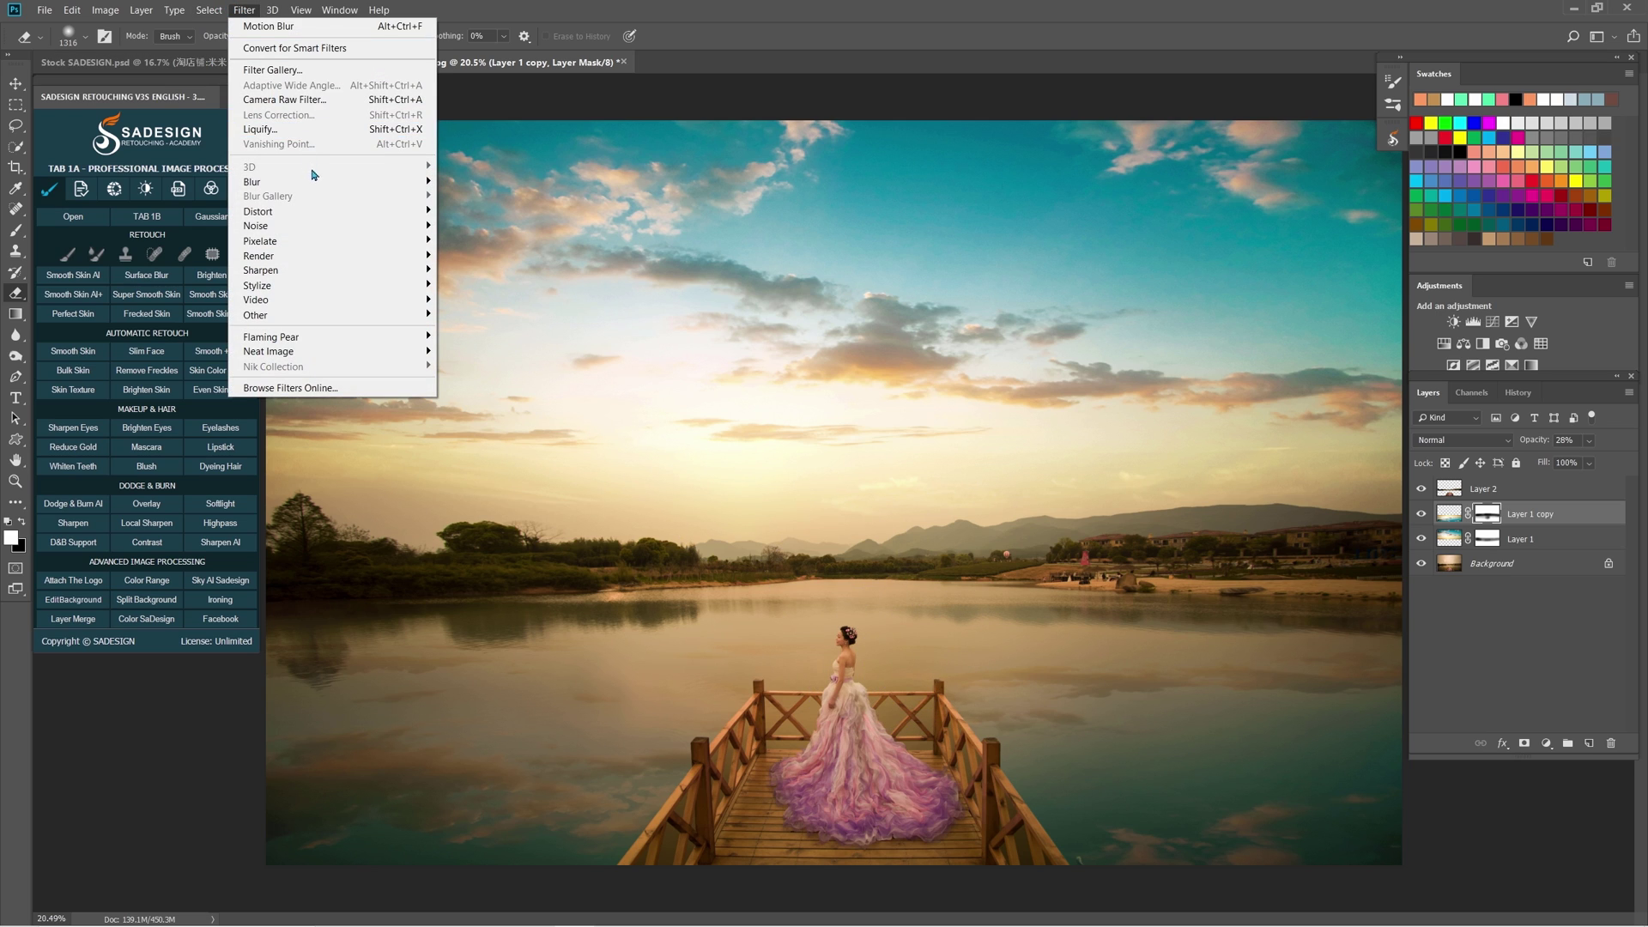
pyautogui.click(1155, 511)
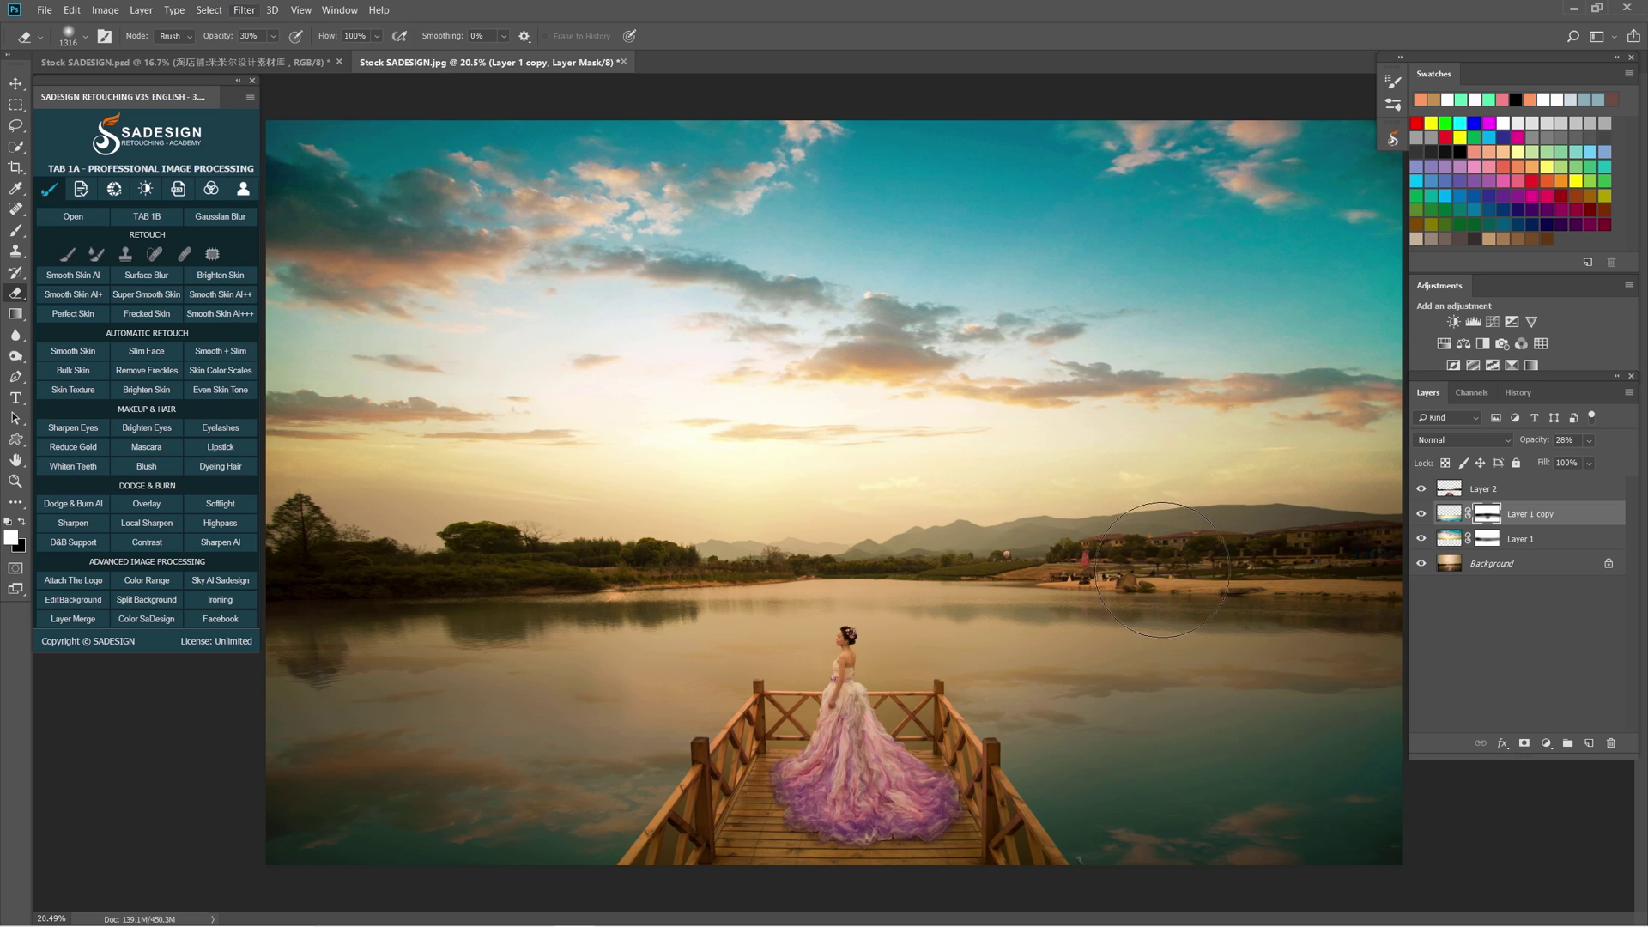
pyautogui.click(1458, 515)
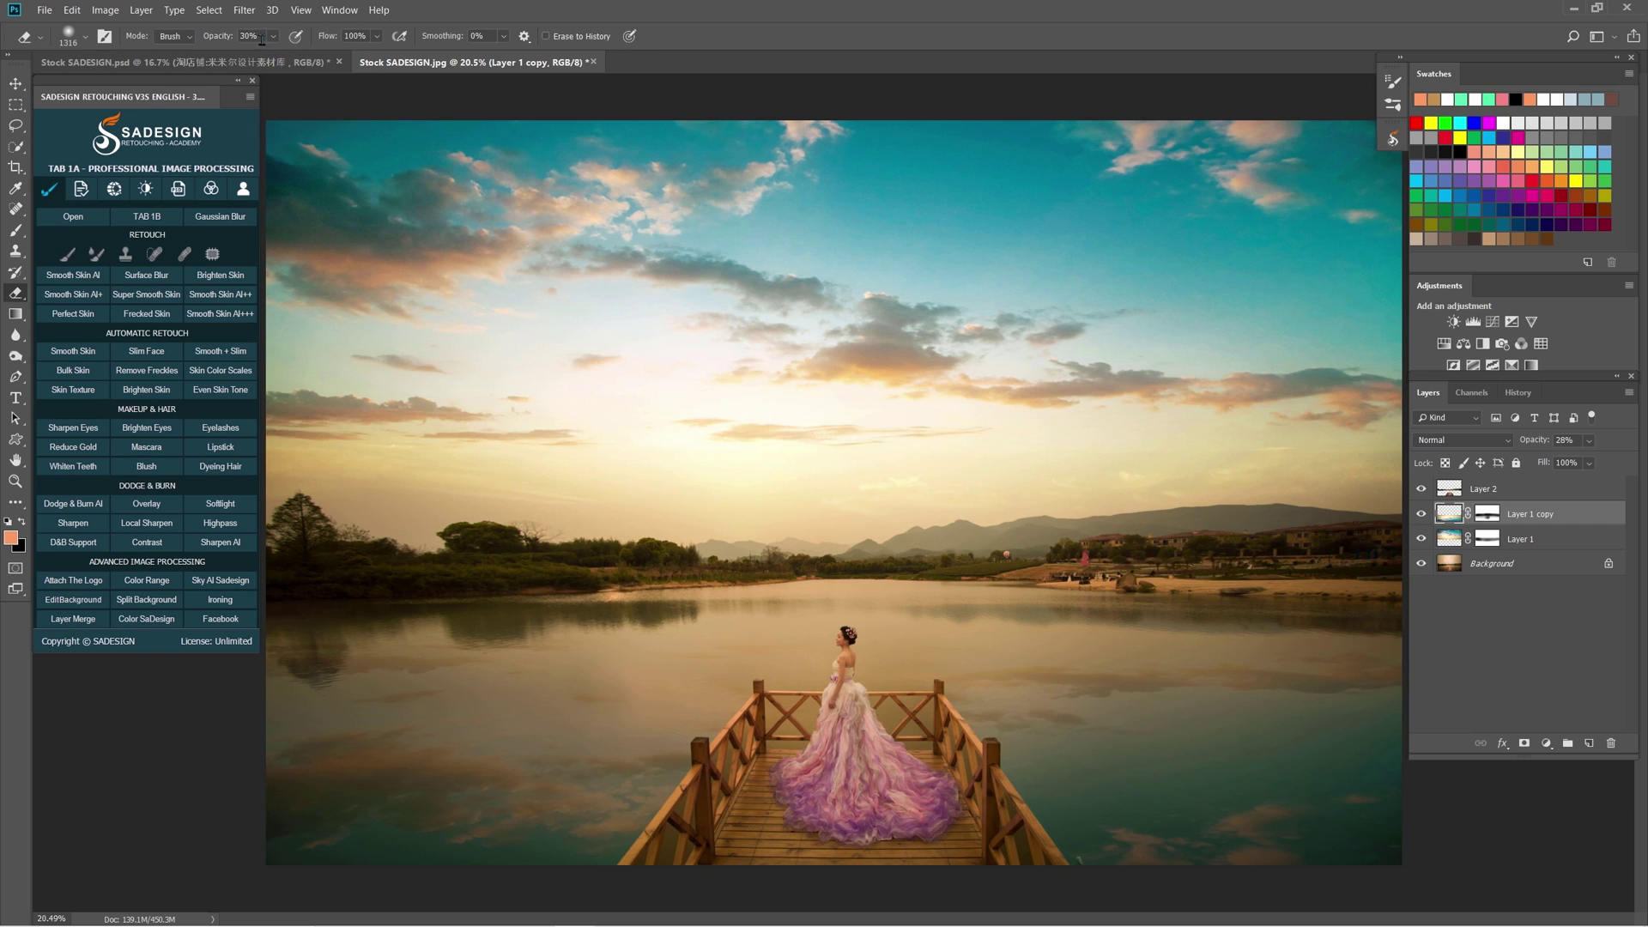
pyautogui.click(244, 9)
pyautogui.moveTo(396, 189)
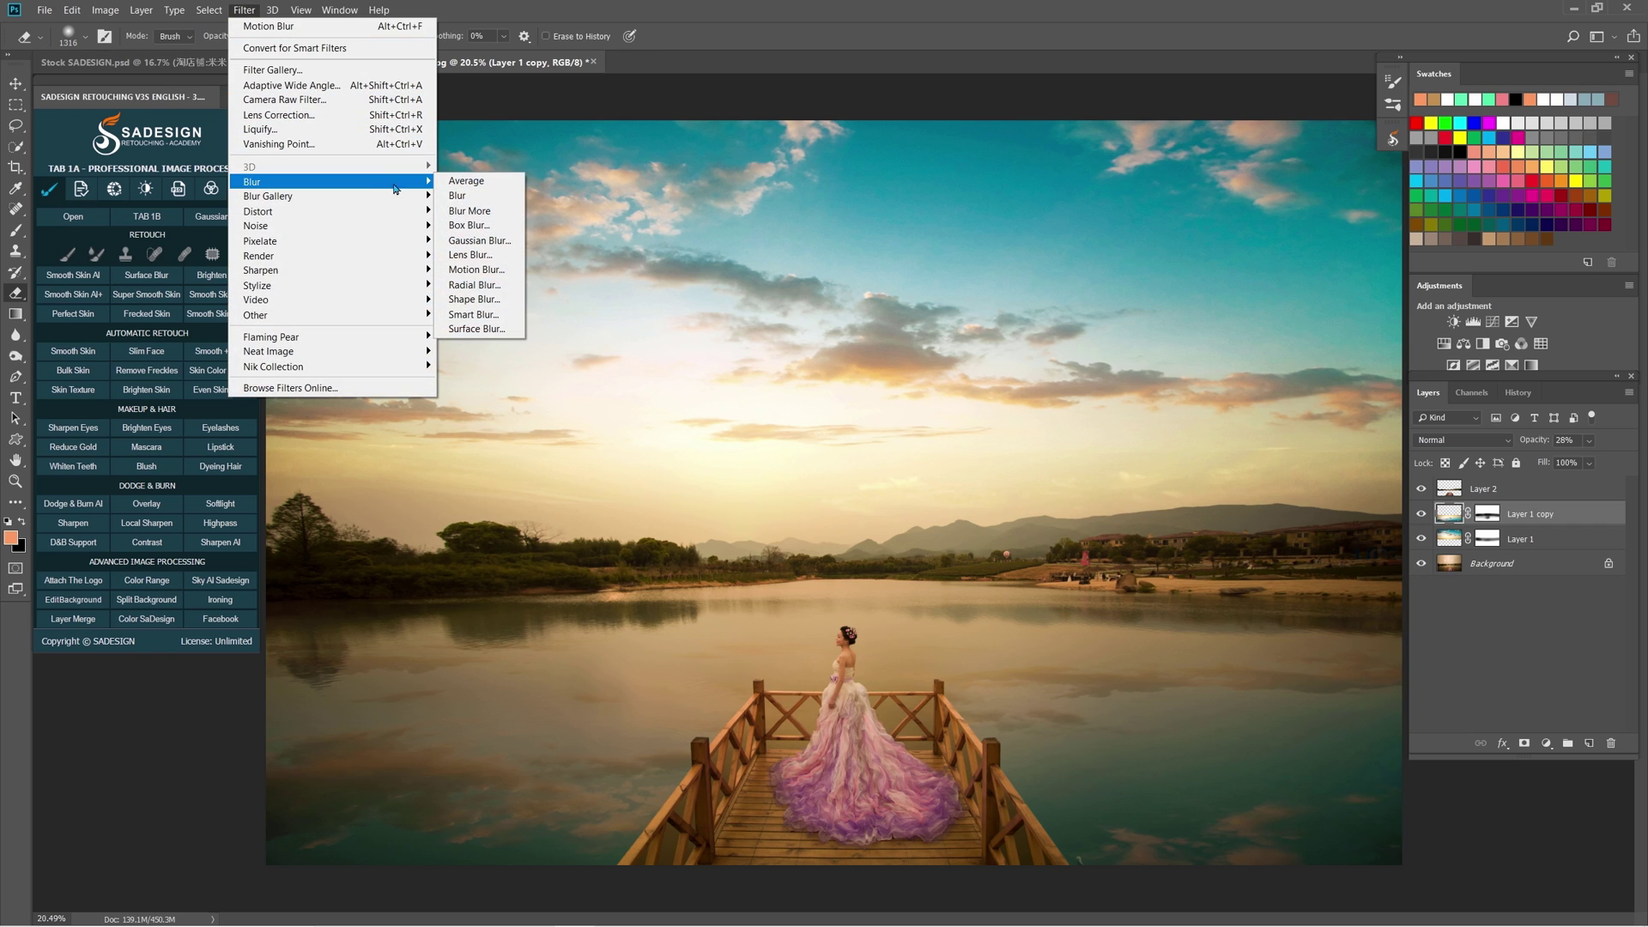
pyautogui.click(510, 243)
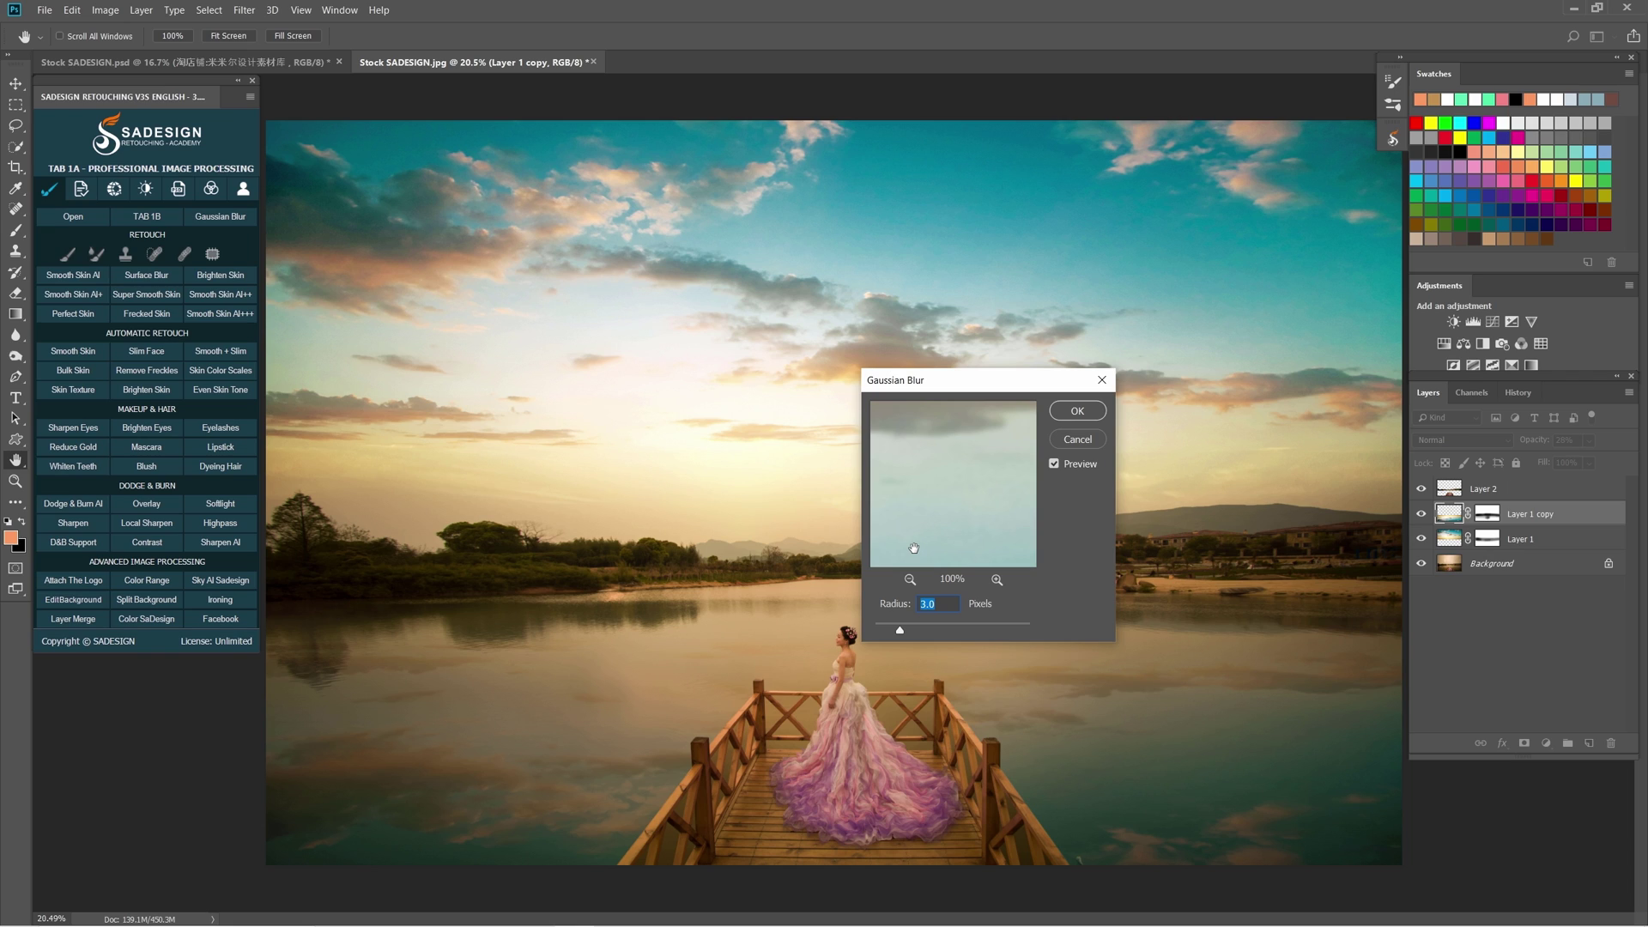
pyautogui.press('Return')
pyautogui.press('e')
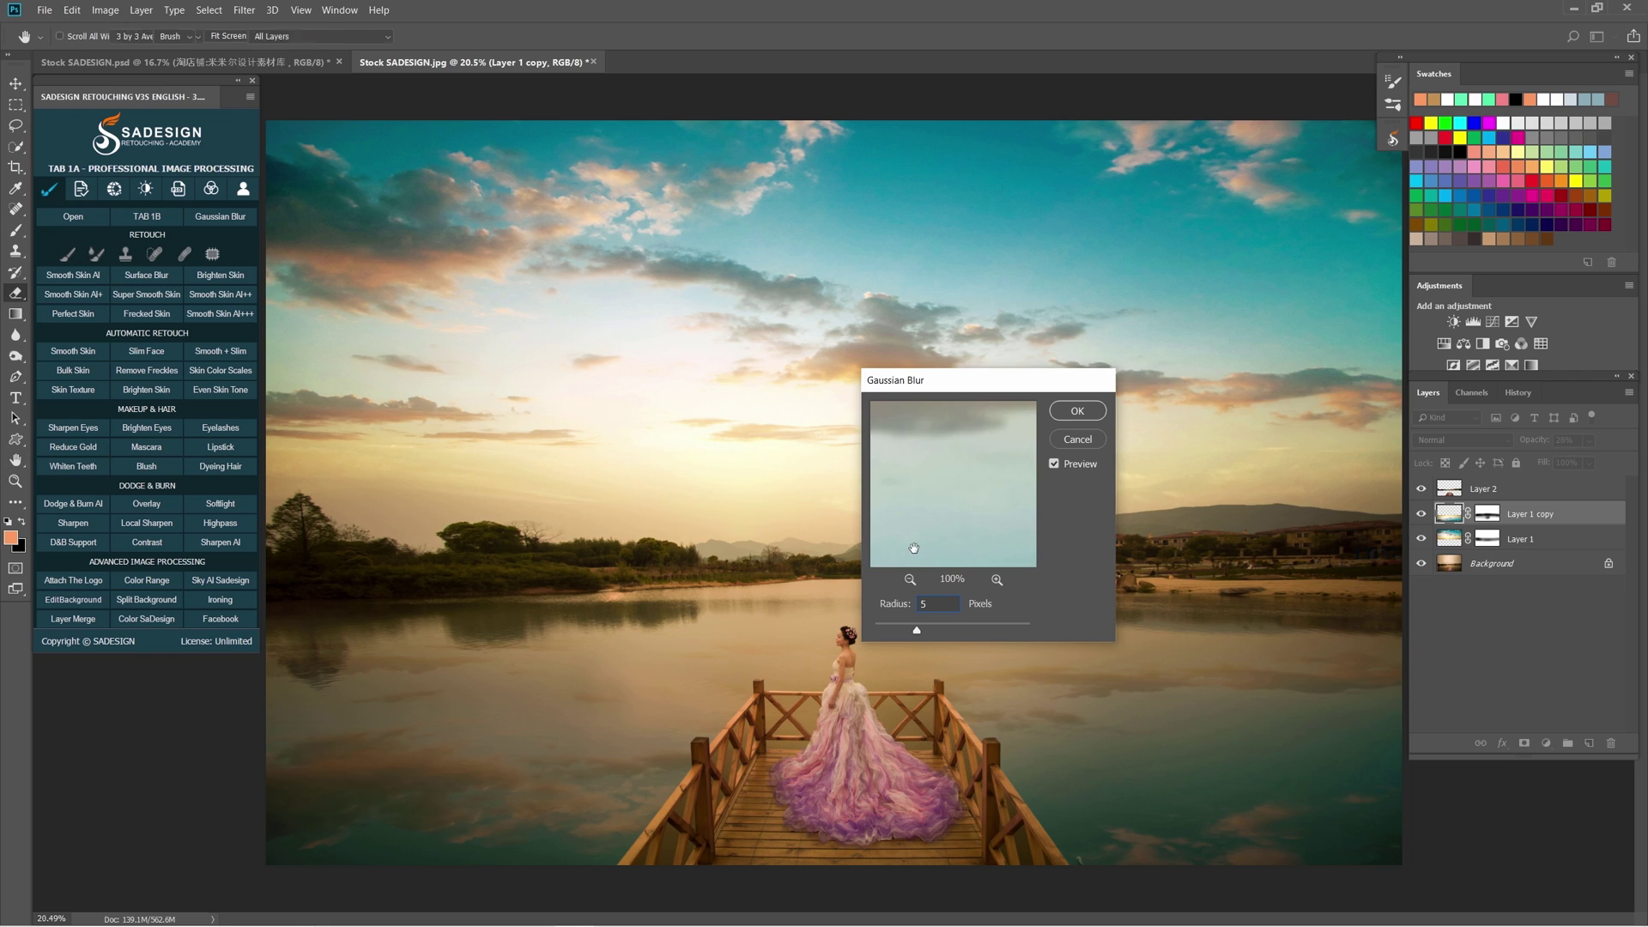
# Step: Apply a Motion Blur to the reflection at 90° angle, 61 px distance
pyautogui.click(243, 10)
pyautogui.moveTo(283, 182)
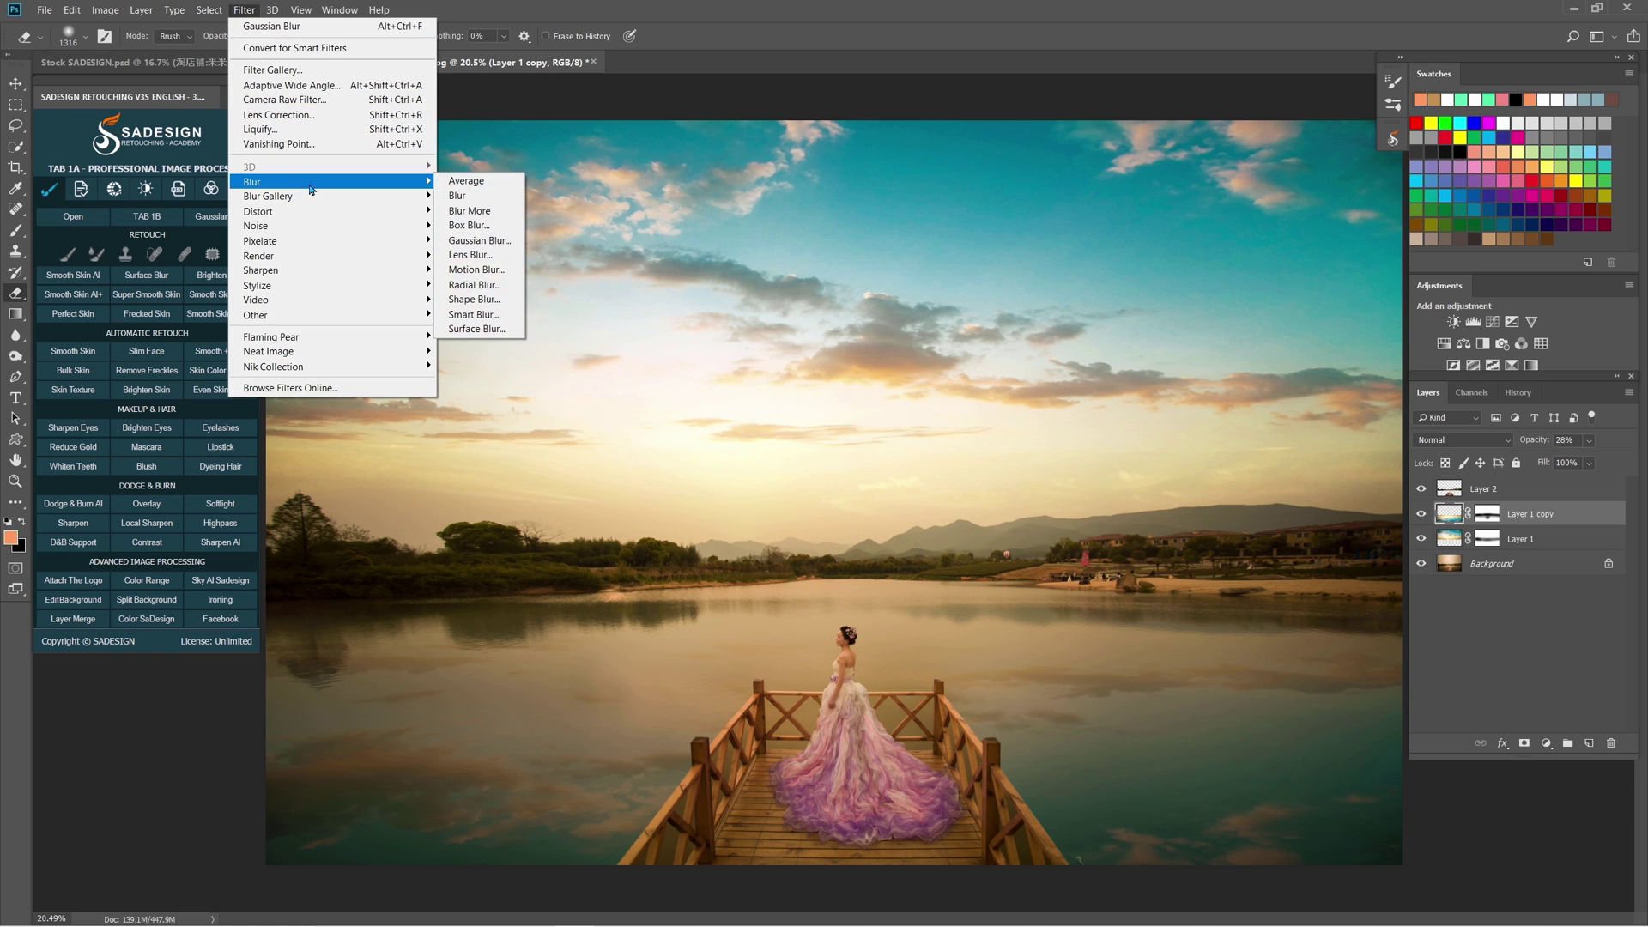
pyautogui.click(508, 273)
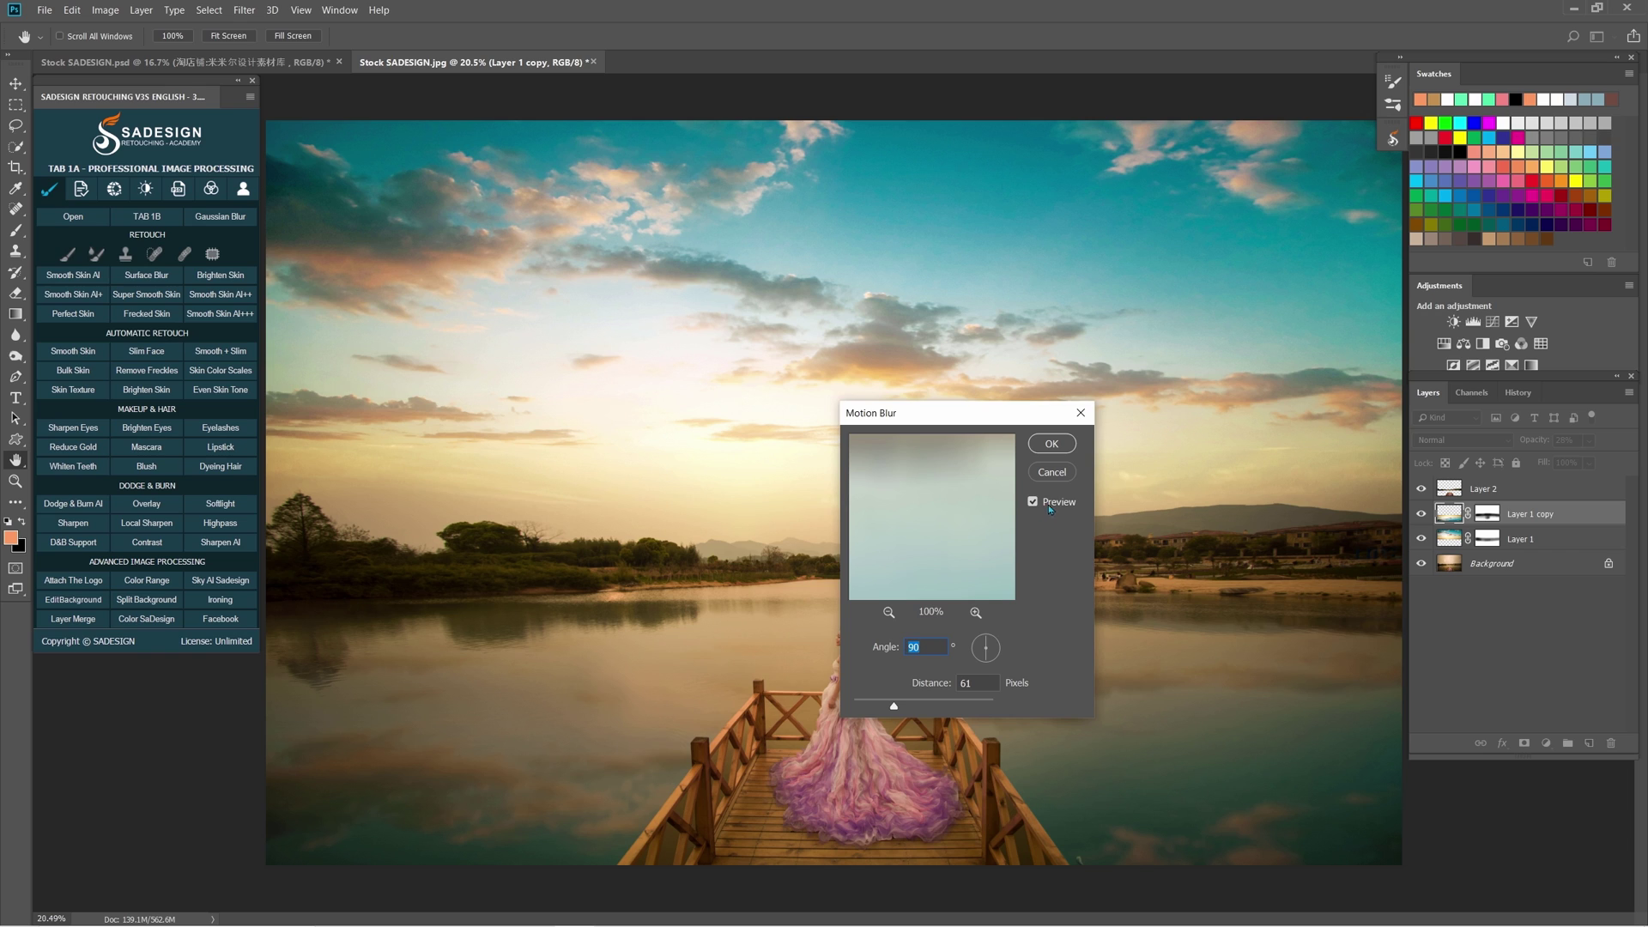
pyautogui.click(1052, 443)
pyautogui.press('e')
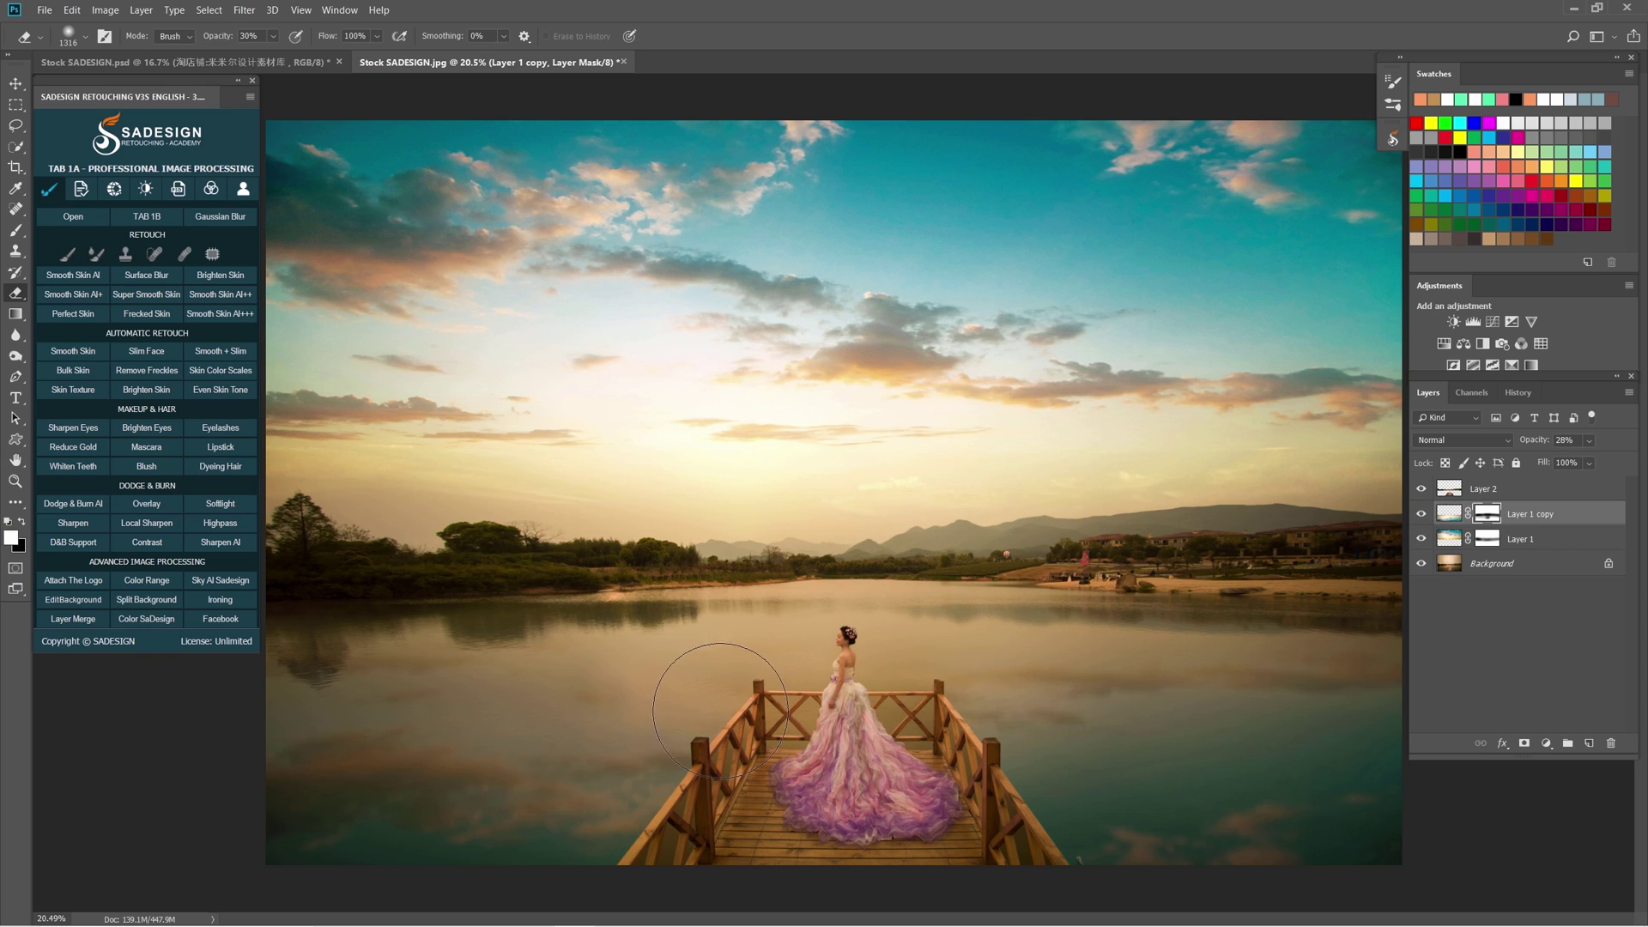
# Step: Lower the reflection's opacity to about 26%
pyautogui.press(']')
pyautogui.press(']')
pyautogui.press(']')
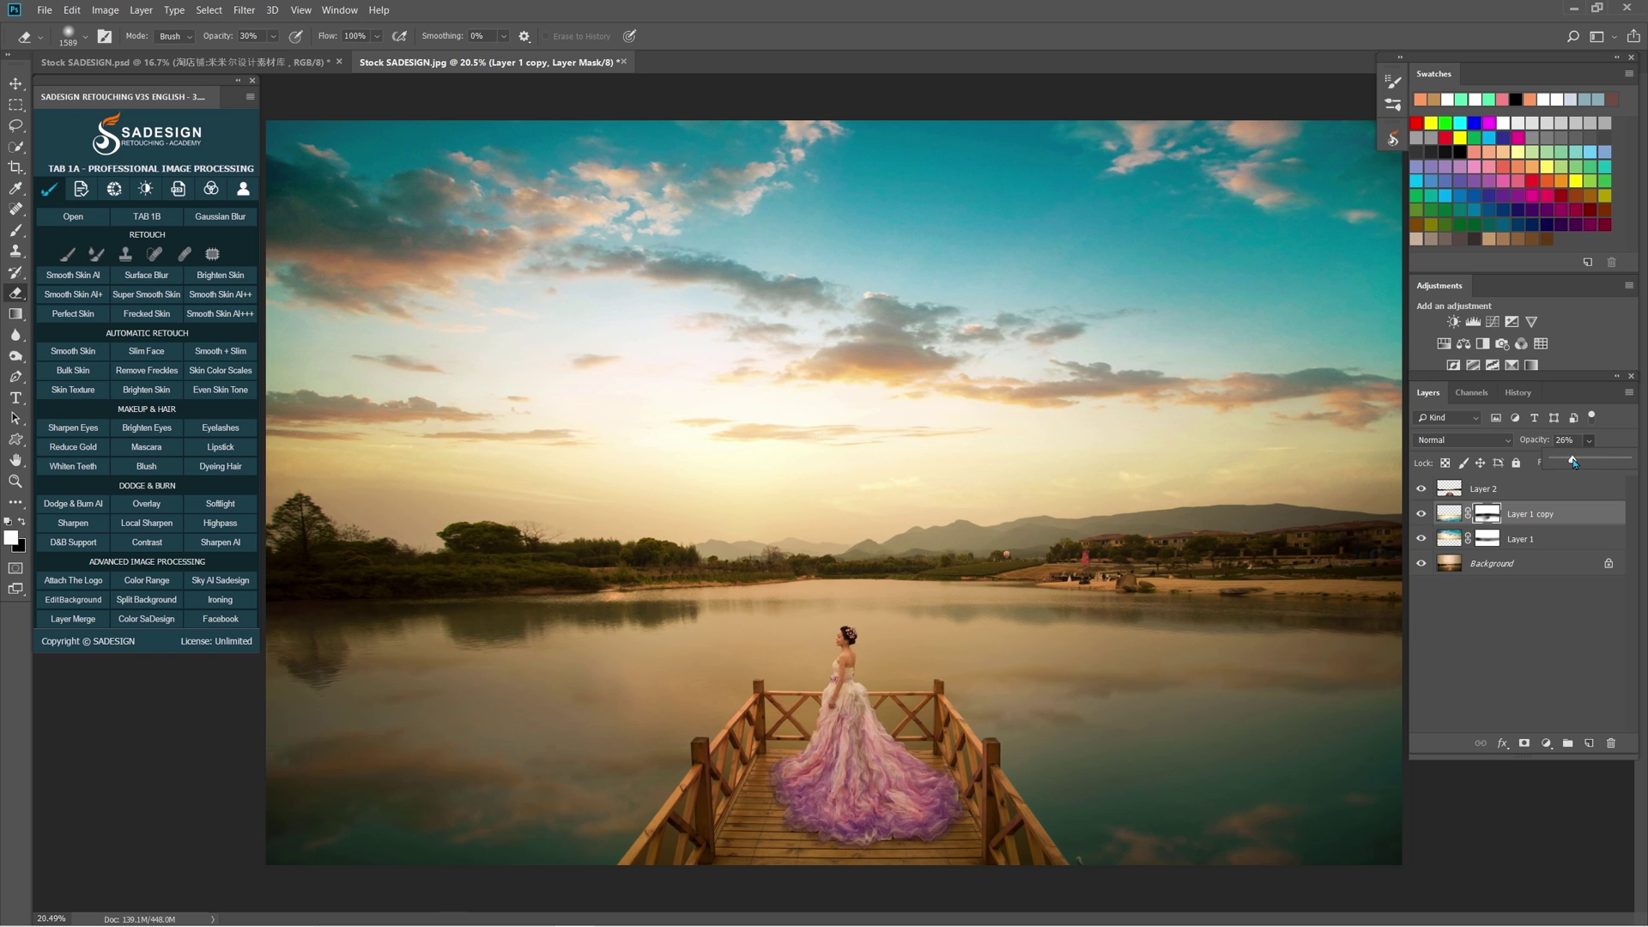
pyautogui.moveTo(1574, 459); pyautogui.dragTo(1574, 463)
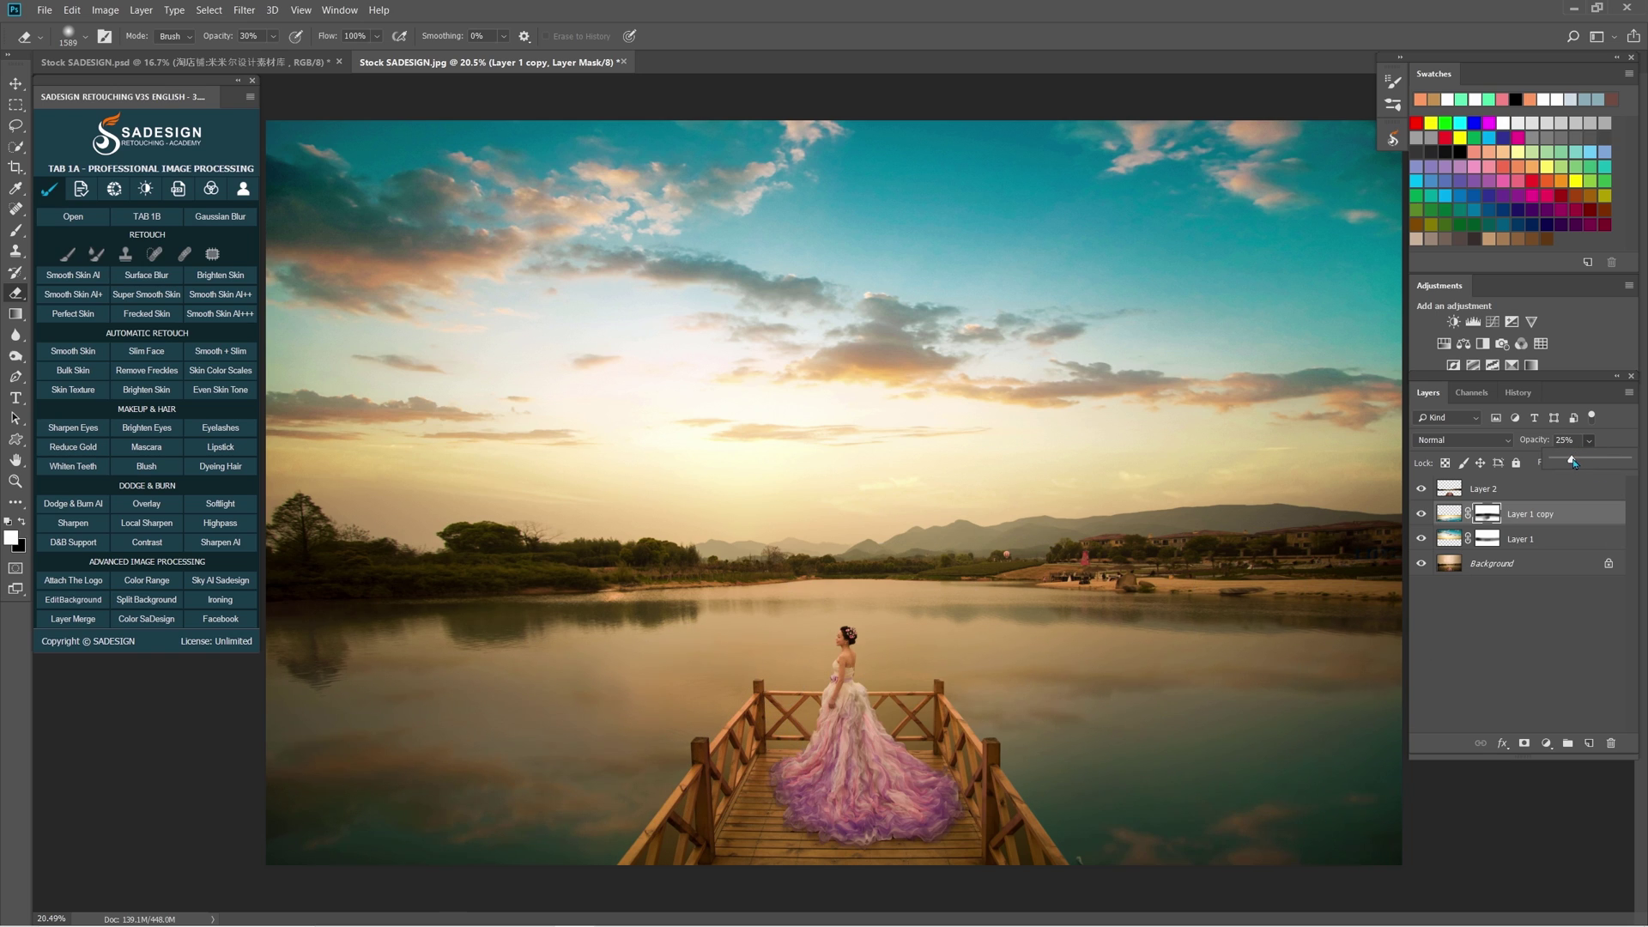
pyautogui.click(1489, 489)
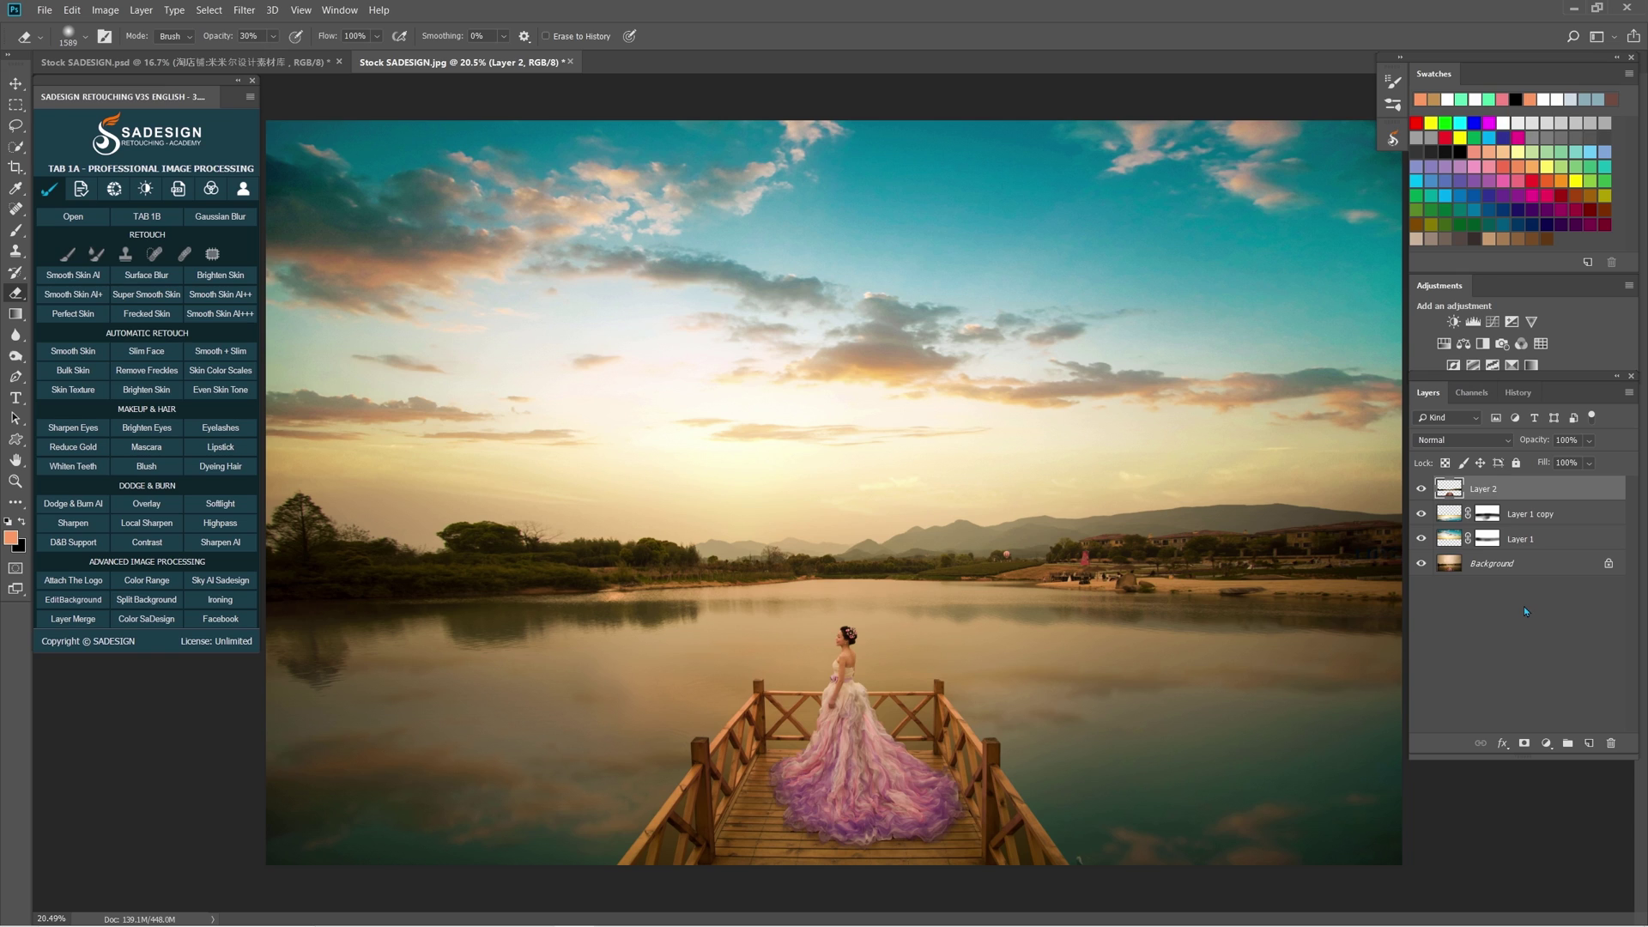
# Step: Add a Curves layer, pull the RGB curve down, and invert its mask
pyautogui.click(1547, 743)
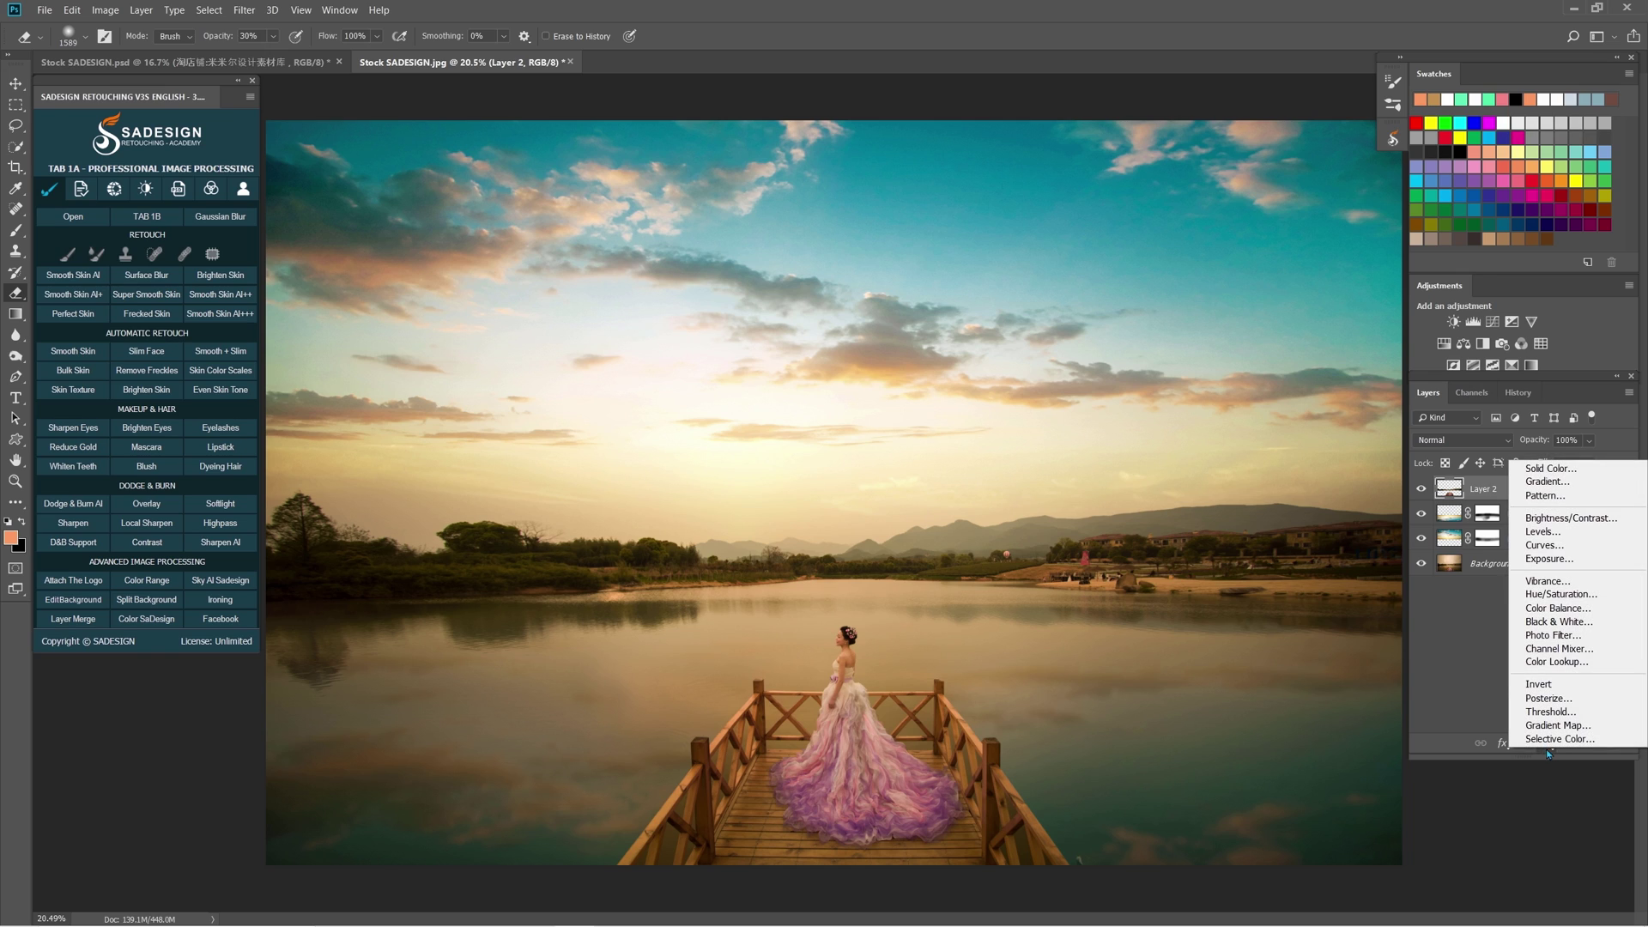
pyautogui.click(1589, 551)
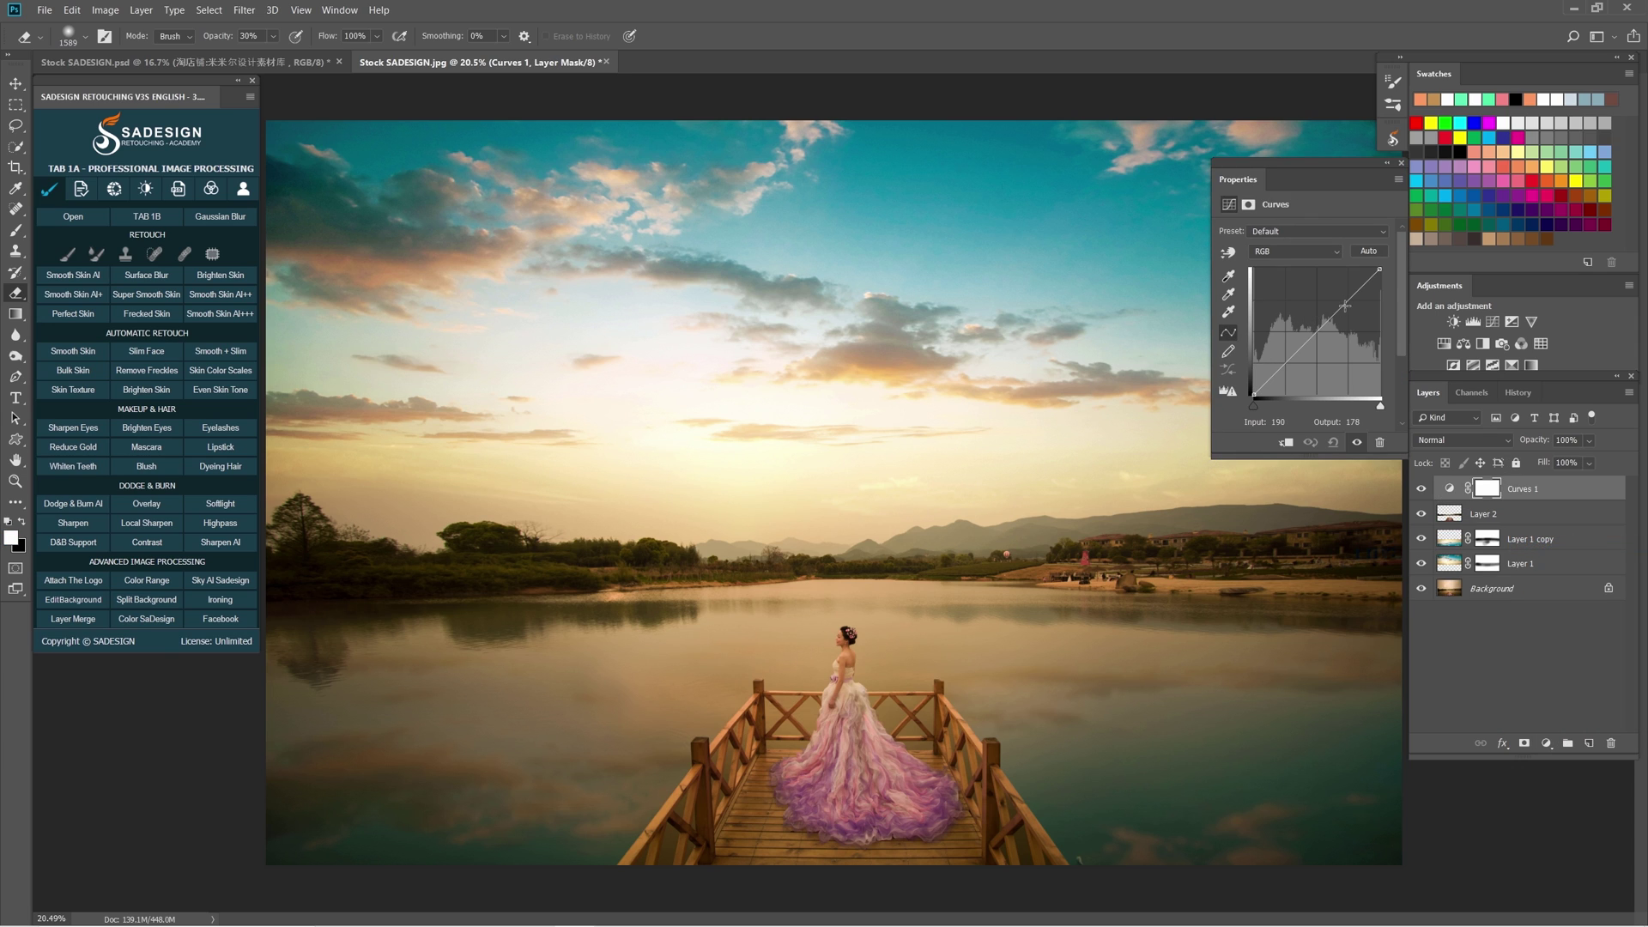
pyautogui.moveTo(1345, 305); pyautogui.dragTo(1347, 312)
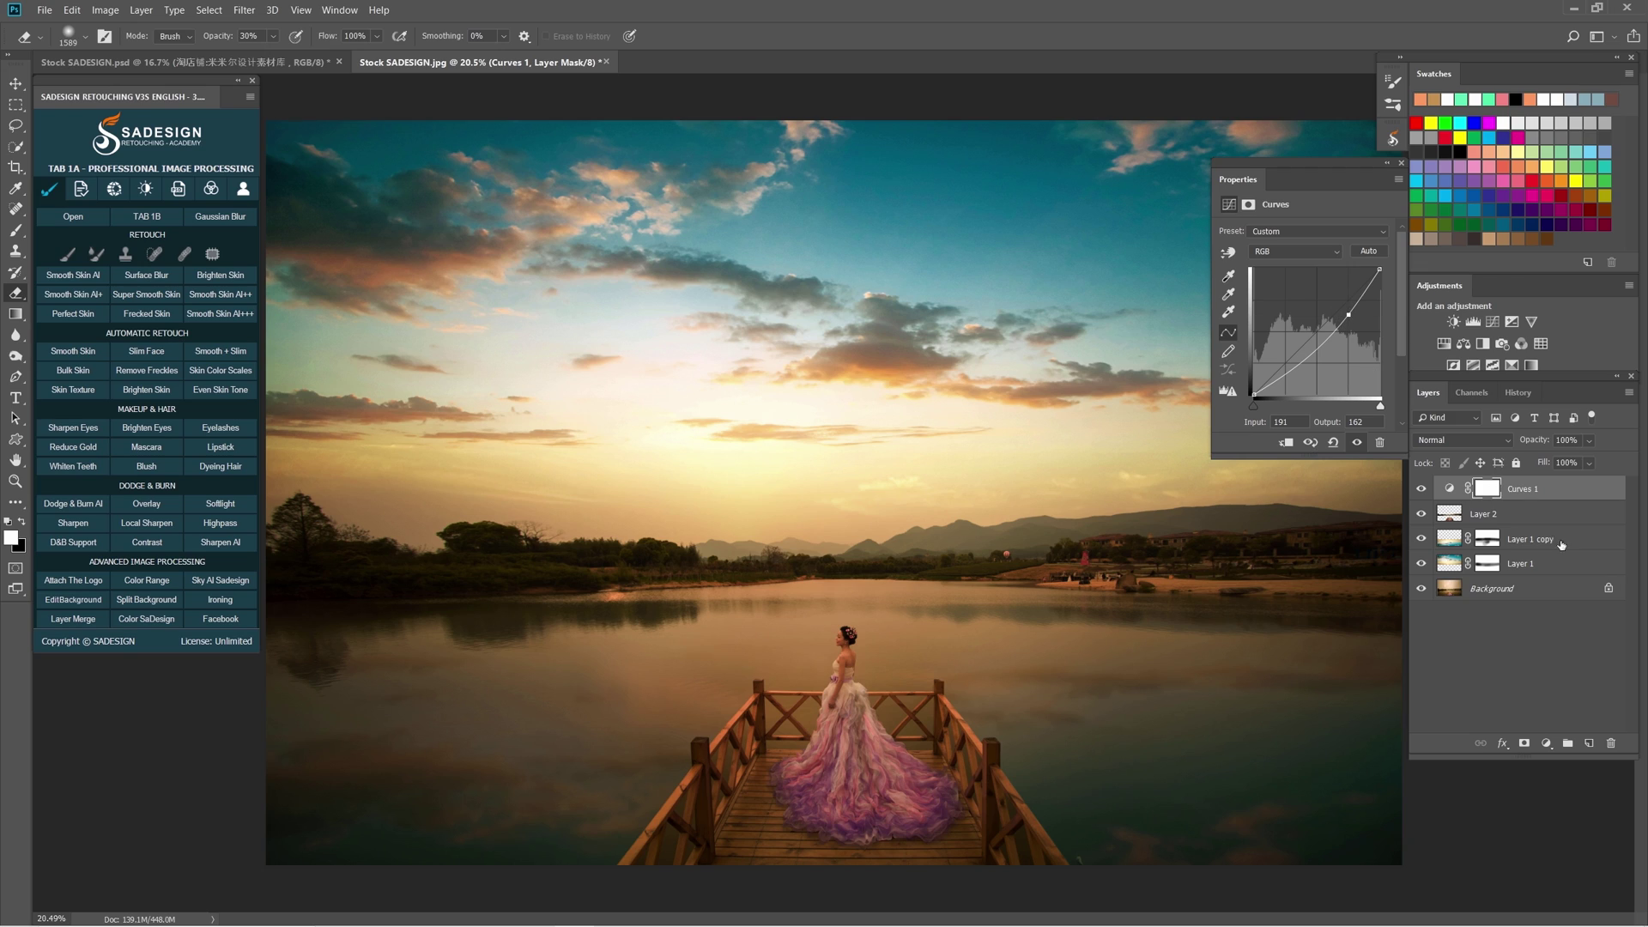
pyautogui.click(1494, 488)
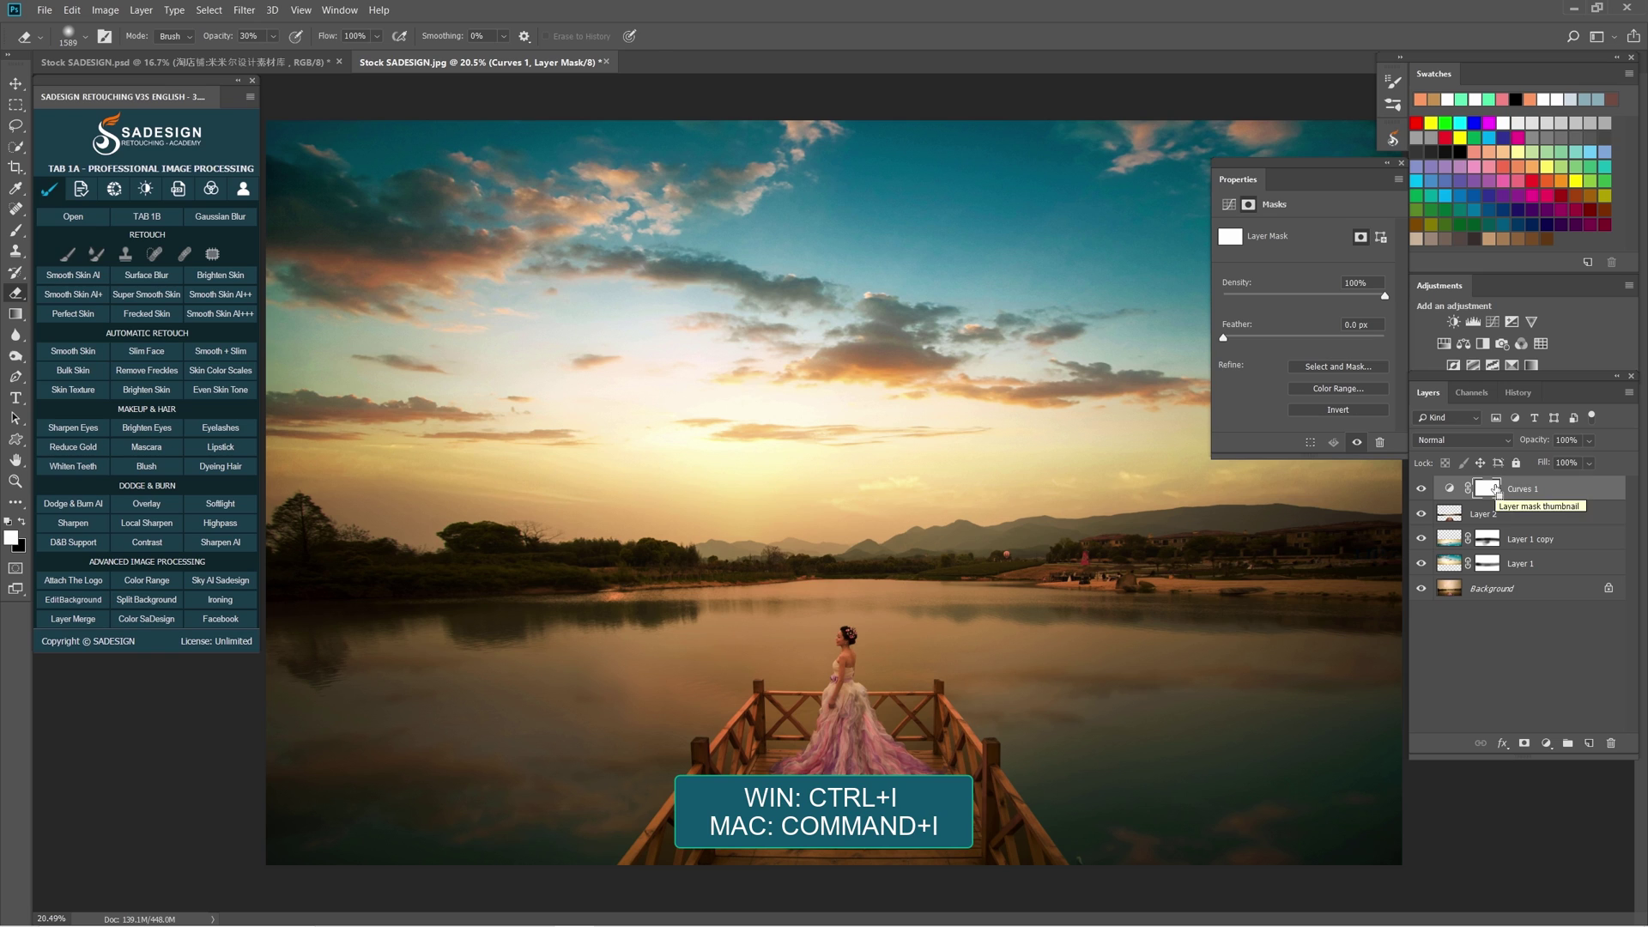
pyautogui.hotkey('ctrl', 'i')
# Step: With a 25% opacity brush, paint the darkening back in across the left treeline
pyautogui.click(15, 230)
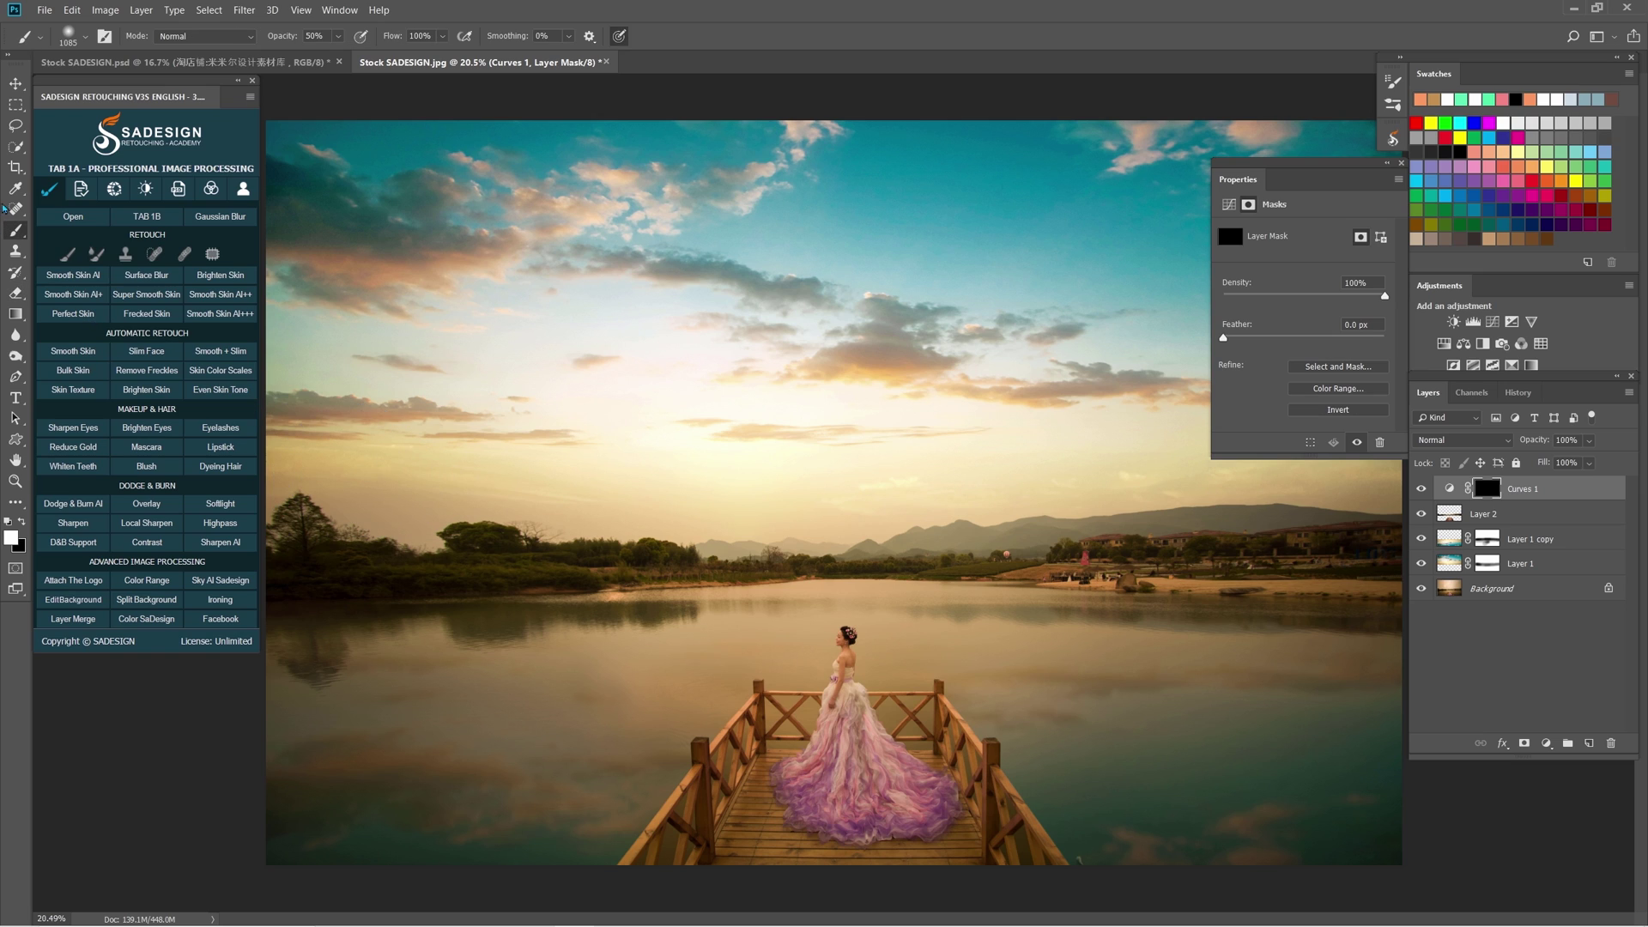
pyautogui.rightClick(15, 230)
pyautogui.click(77, 232)
pyautogui.press('2')
pyautogui.press('5')
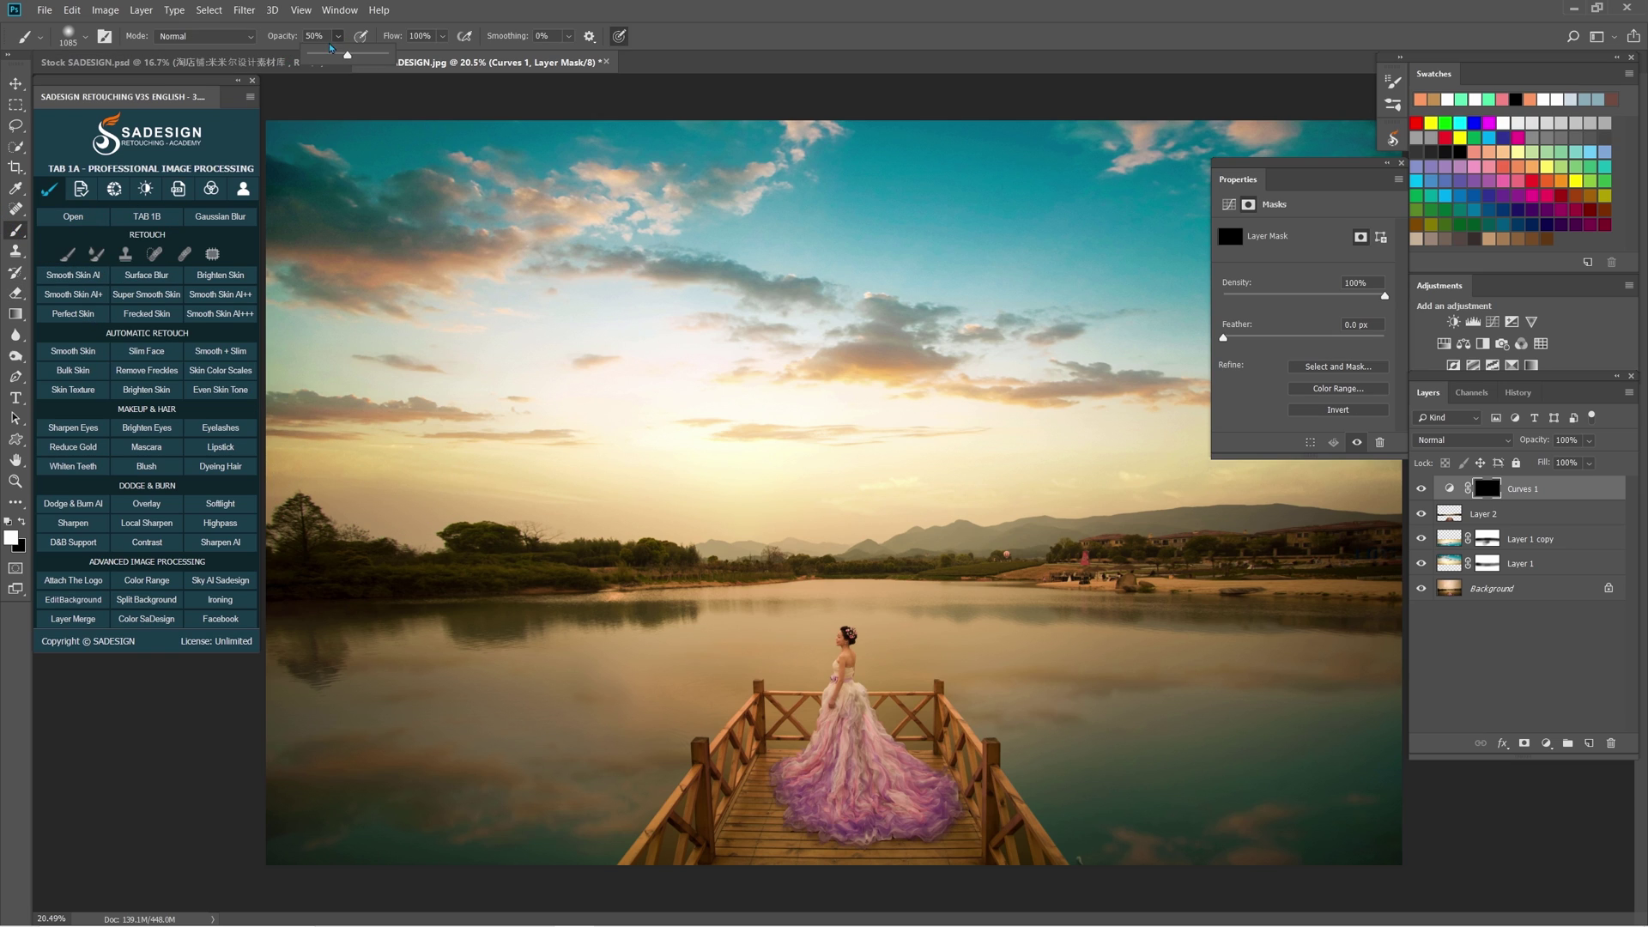
pyautogui.press(']')
pyautogui.press(']')
pyautogui.press(']')
pyautogui.press('[')
pyautogui.press('[')
pyautogui.press('[')
pyautogui.press('[')
pyautogui.press('[')
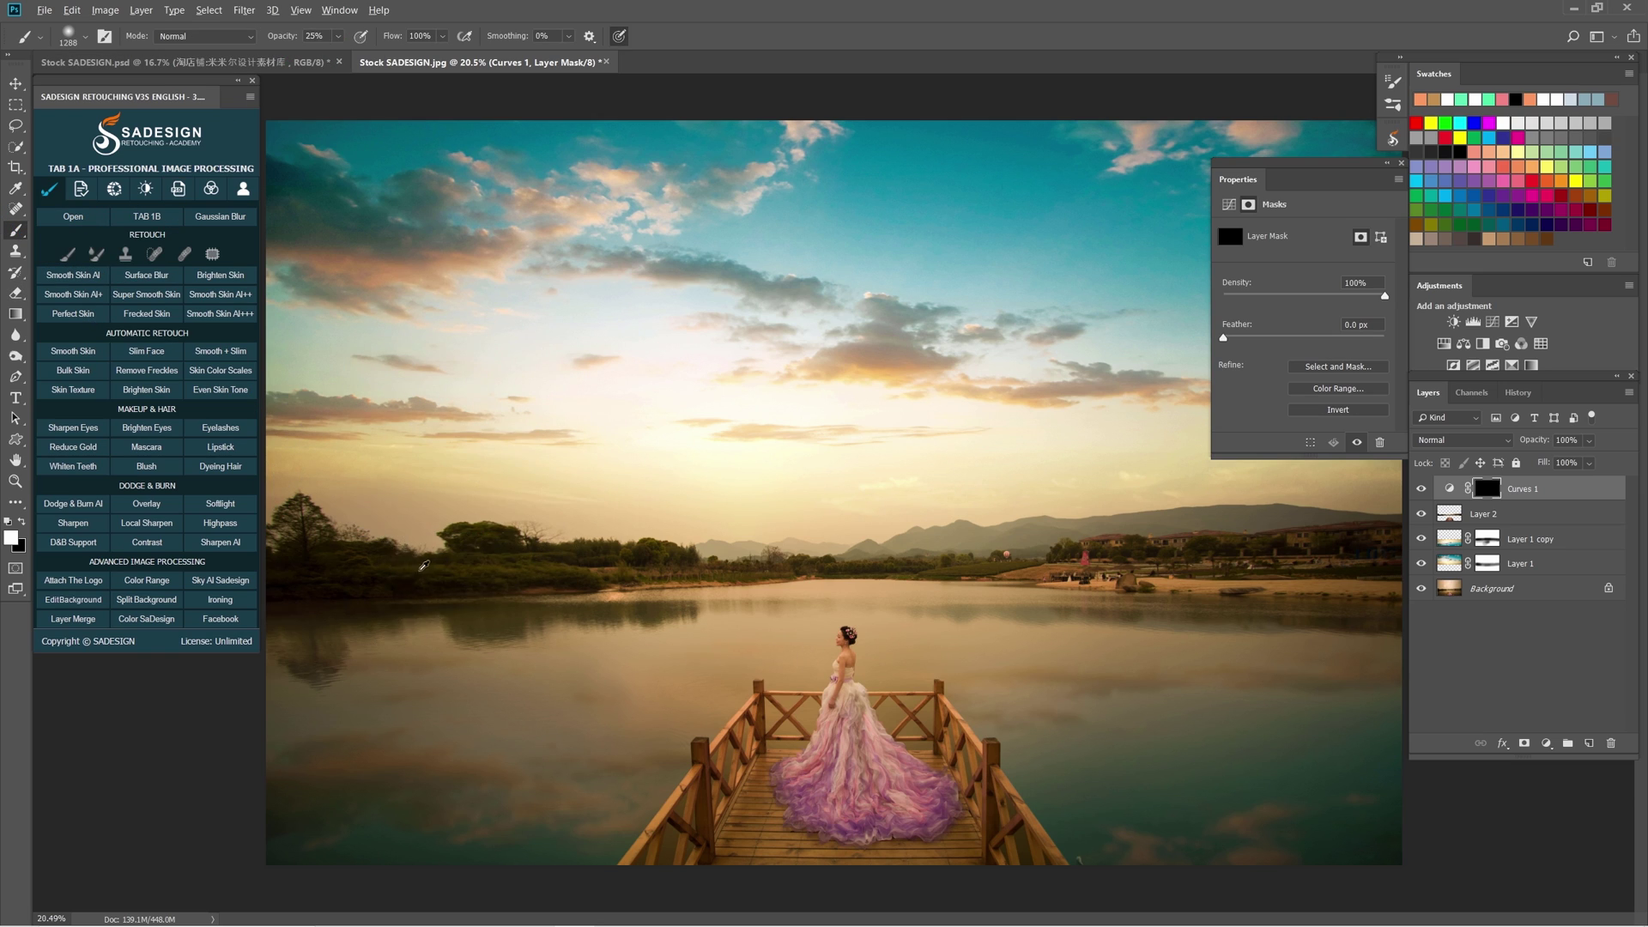
pyautogui.moveTo(338, 570); pyautogui.dragTo(687, 571)
# Step: Keep brushing the lower scene at varied brush sizes, toggling Curves 1 to compare
pyautogui.press(']')
pyautogui.press(']')
pyautogui.press(']')
pyautogui.press(']')
pyautogui.press(']')
pyautogui.press(']')
pyautogui.press(']')
pyautogui.press('[')
pyautogui.press('[')
pyautogui.press('[')
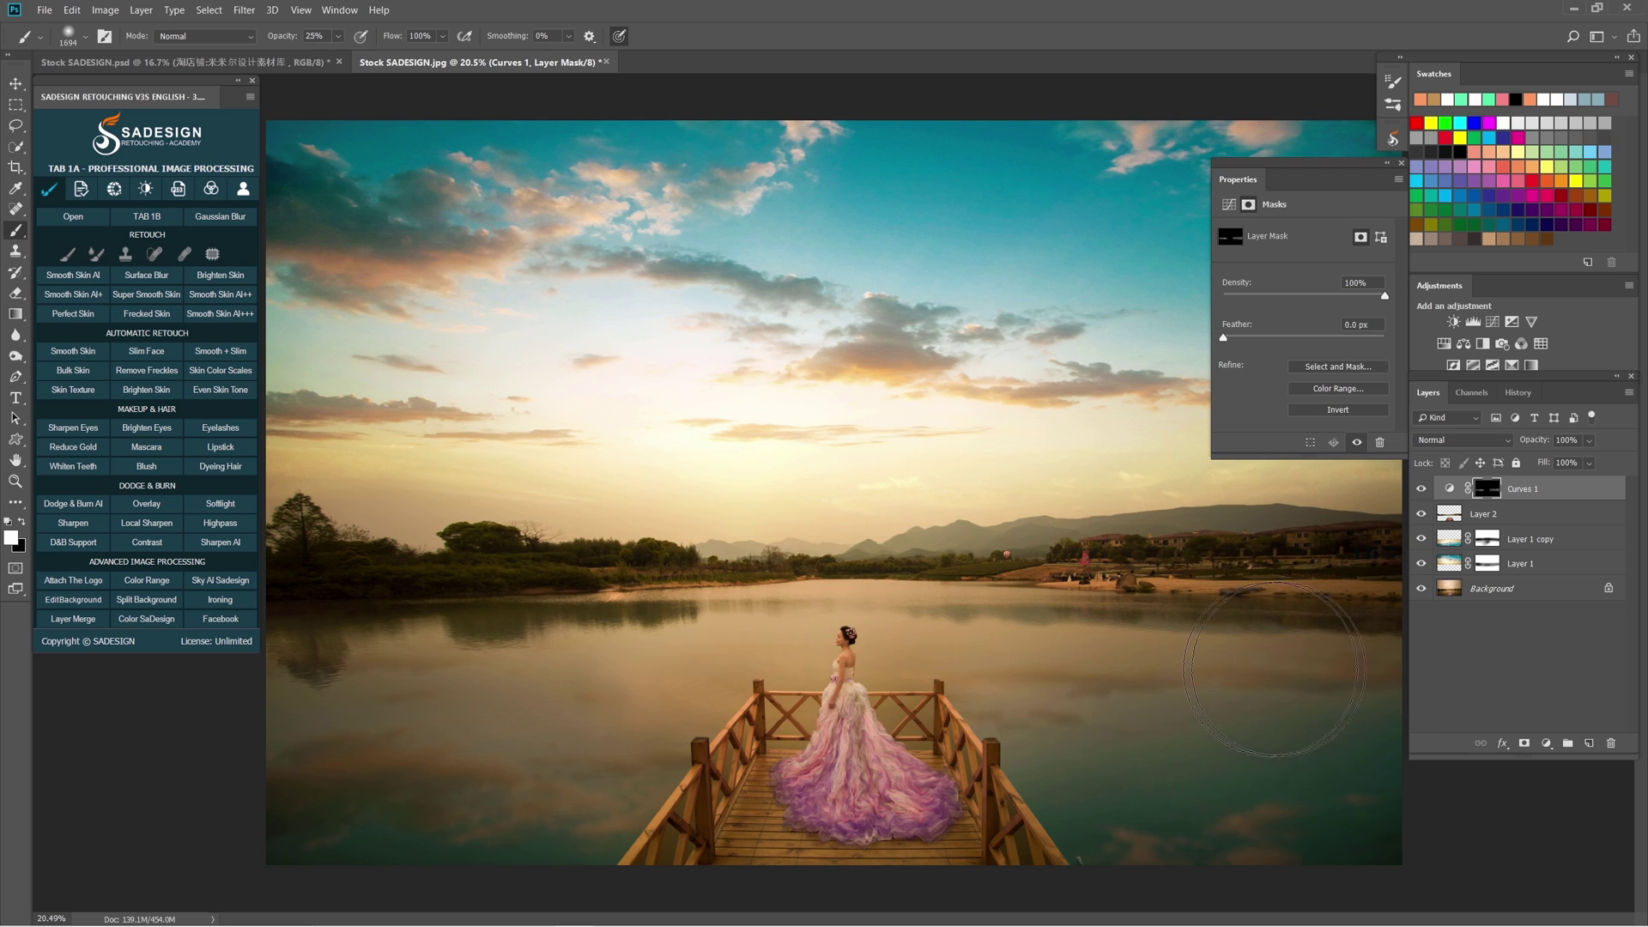
pyautogui.press('[')
pyautogui.press('[')
pyautogui.press('[')
pyautogui.press('[')
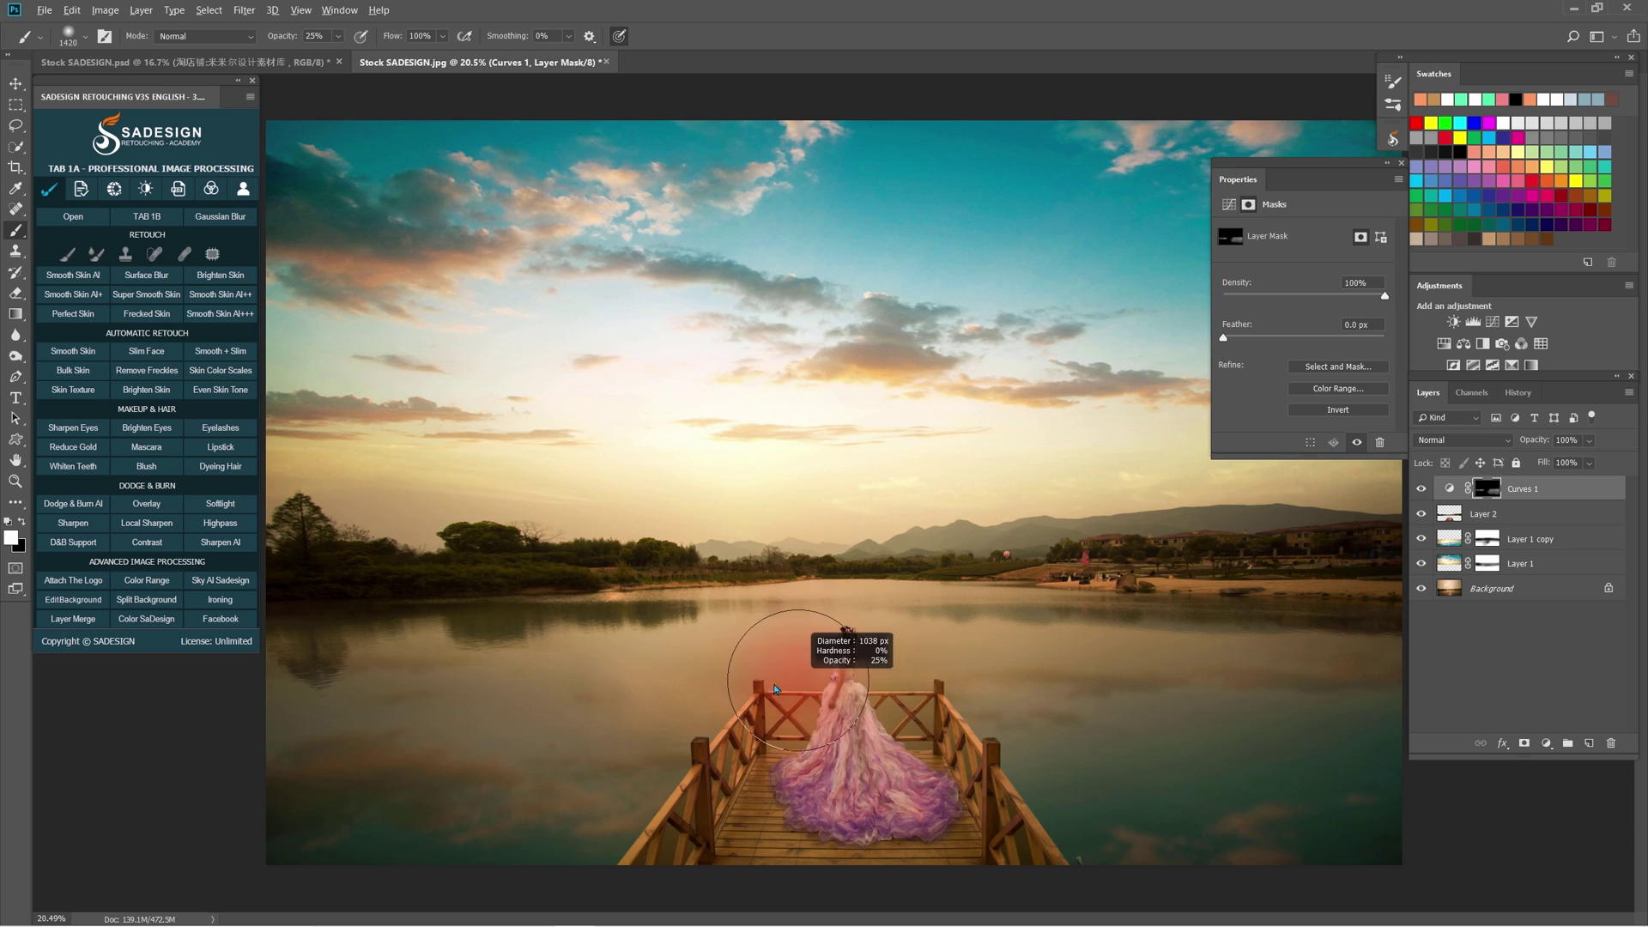
pyautogui.press('[')
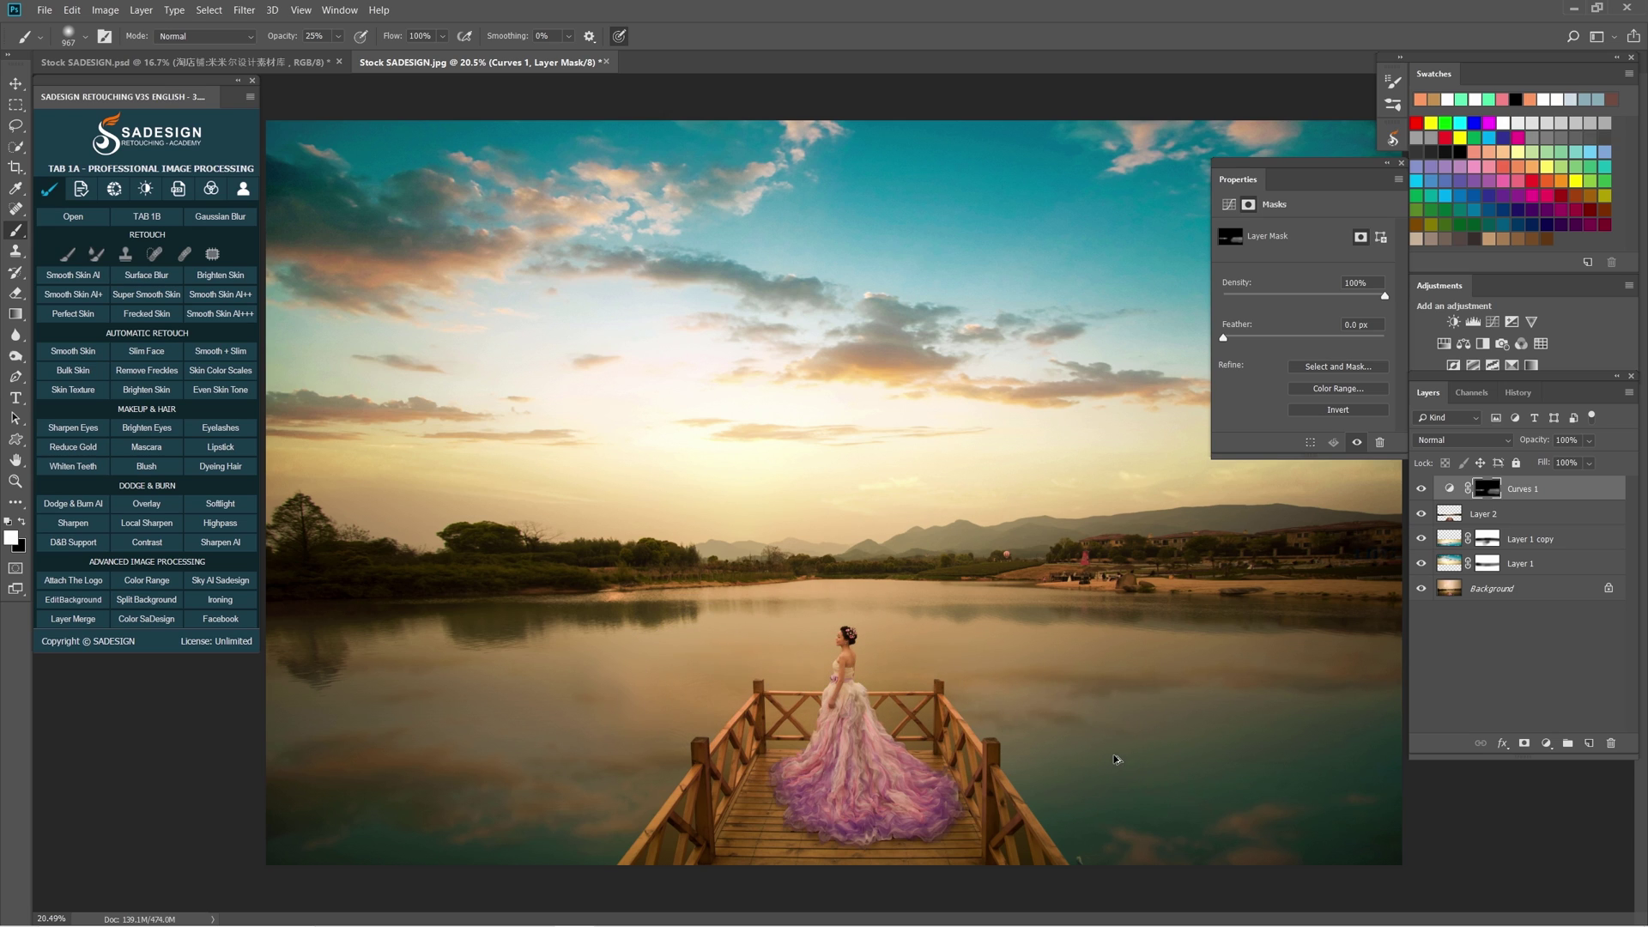
pyautogui.press(']')
pyautogui.press(']')
pyautogui.press(']')
pyautogui.click(1421, 489)
pyautogui.click(1420, 489)
# Step: Add Color Balance 1 and set the midtones to −12, −2, −15
pyautogui.click(1546, 744)
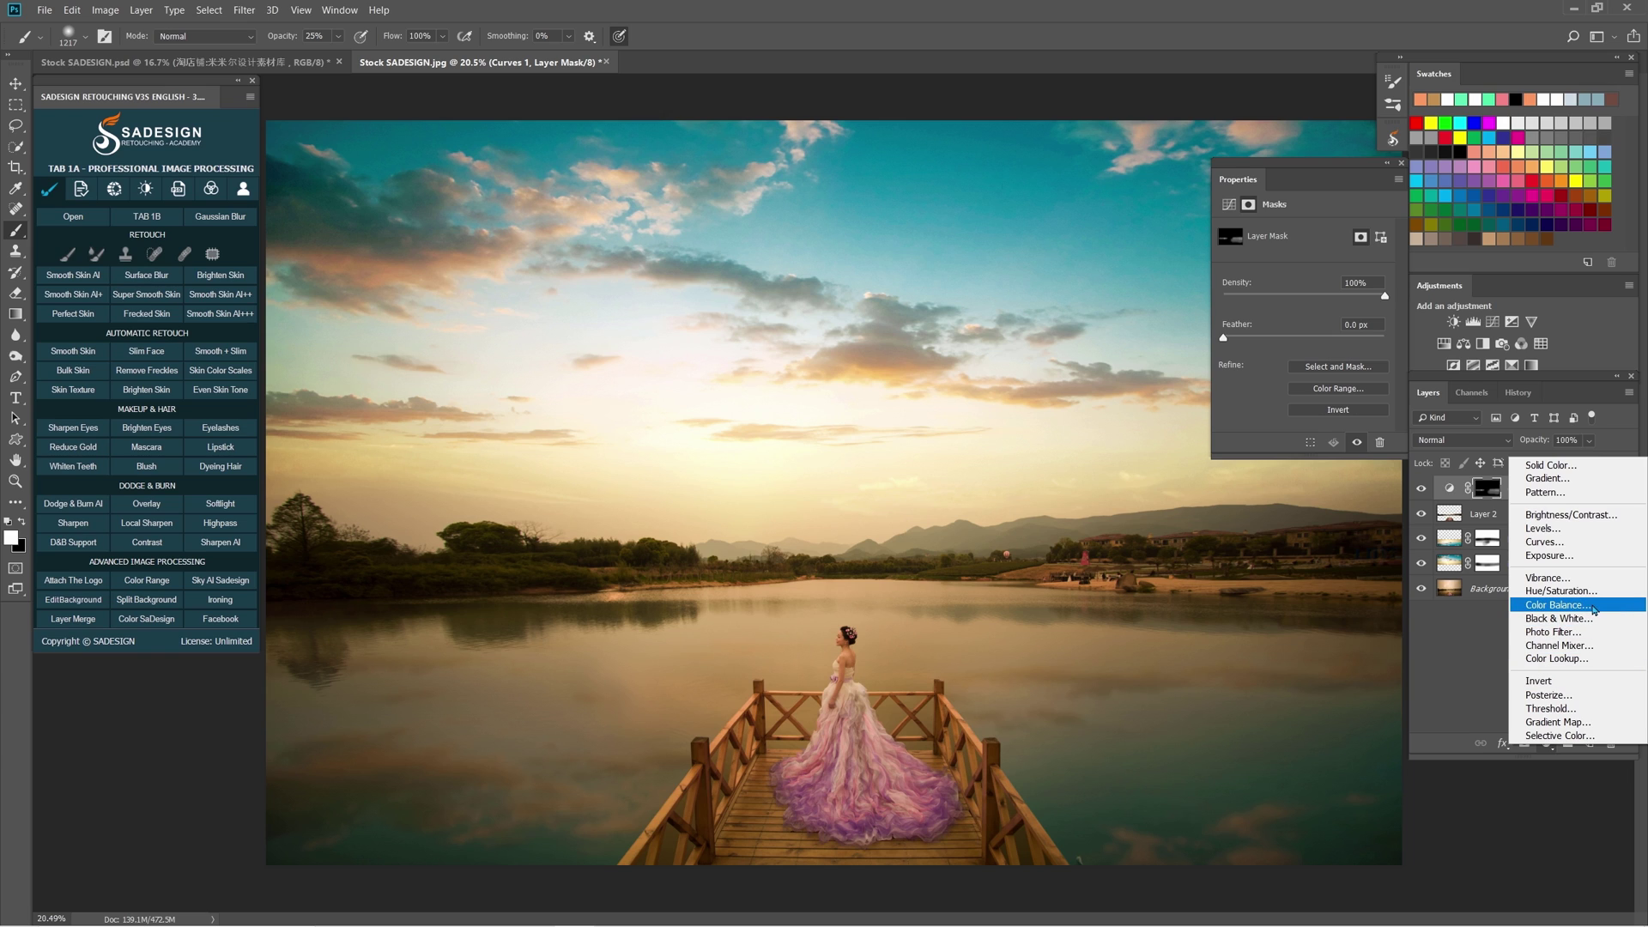
pyautogui.click(1592, 606)
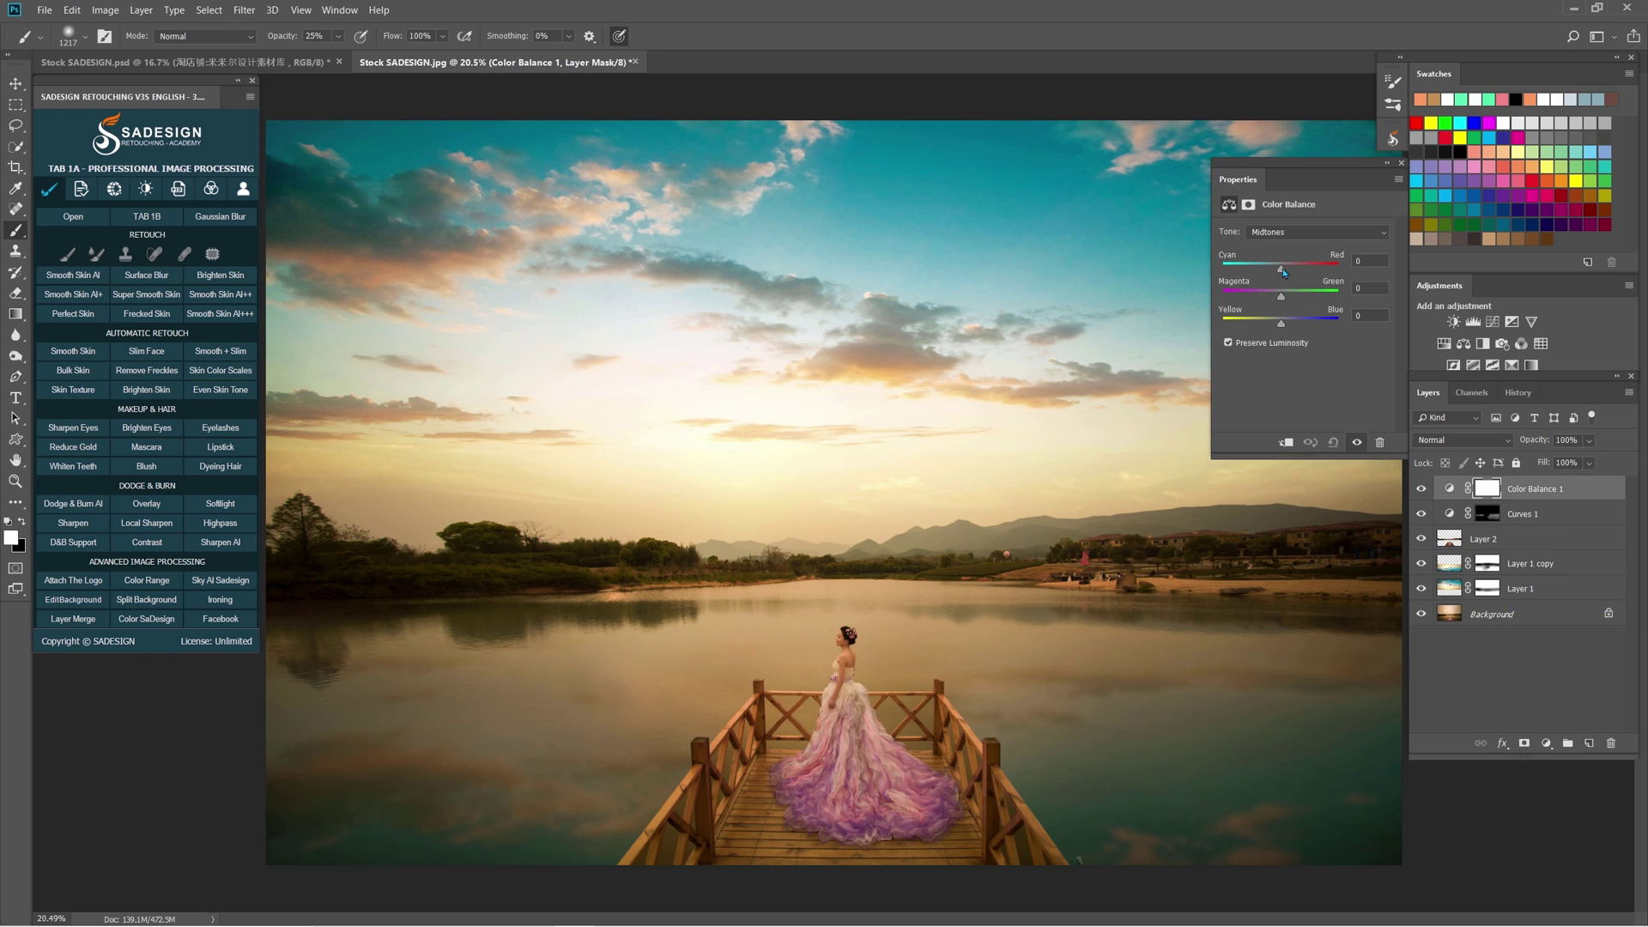
pyautogui.moveTo(1283, 271); pyautogui.dragTo(1273, 326)
pyautogui.moveTo(1265, 268); pyautogui.dragTo(1275, 273)
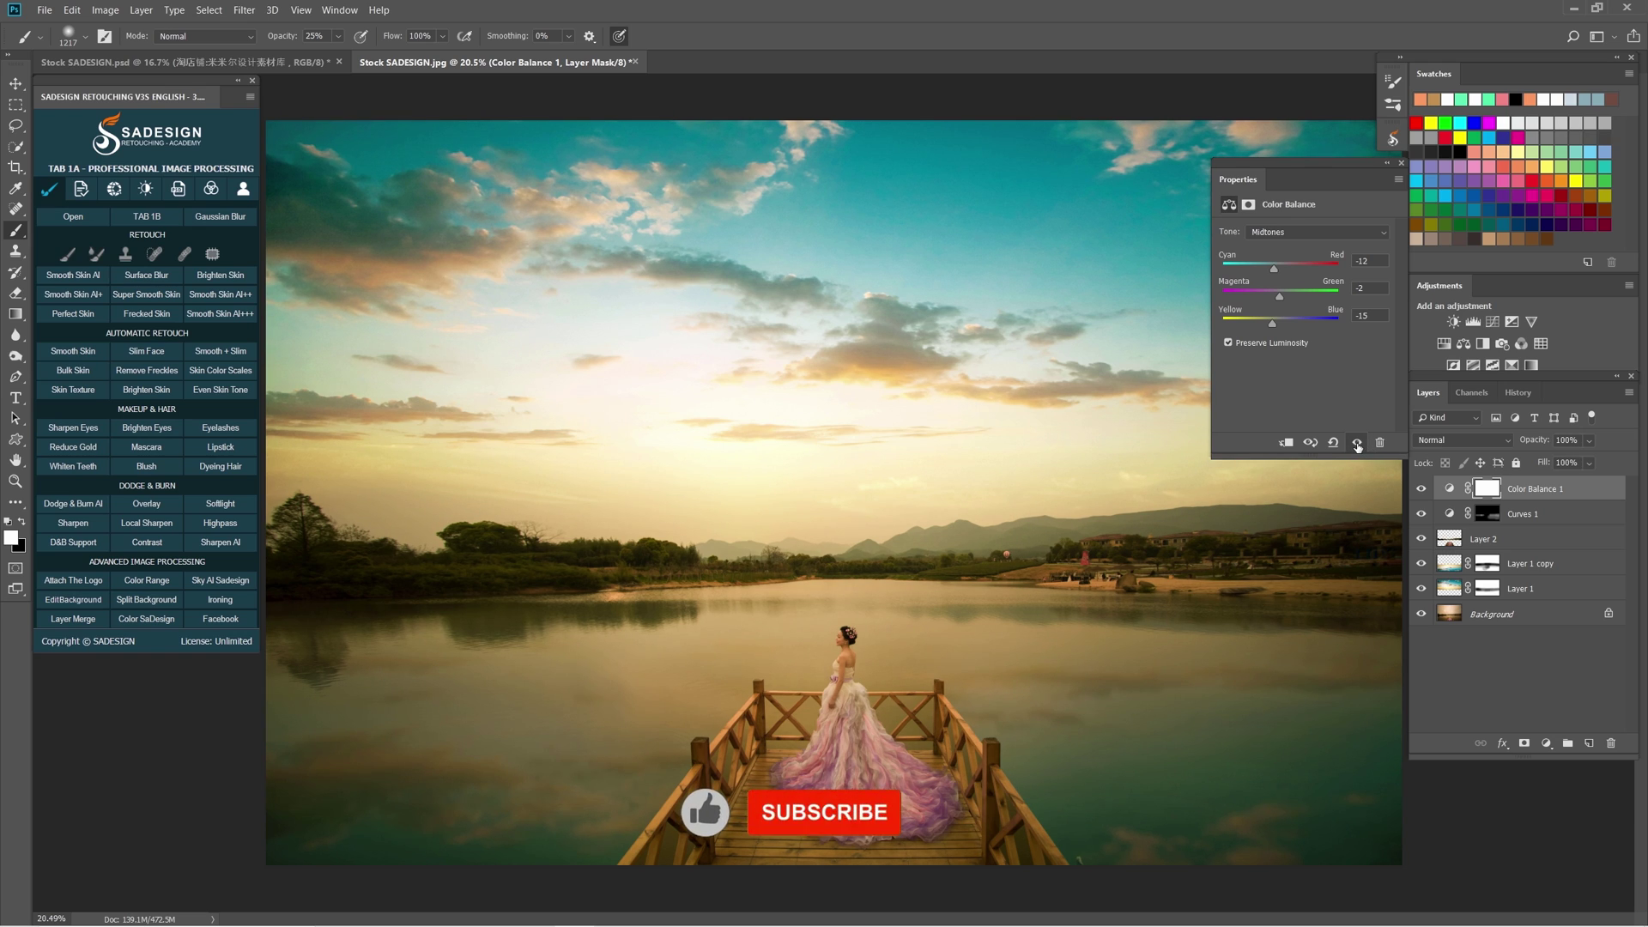
# Step: Add Curves 2 and lower a shadow point on the RGB curve
pyautogui.click(1547, 744)
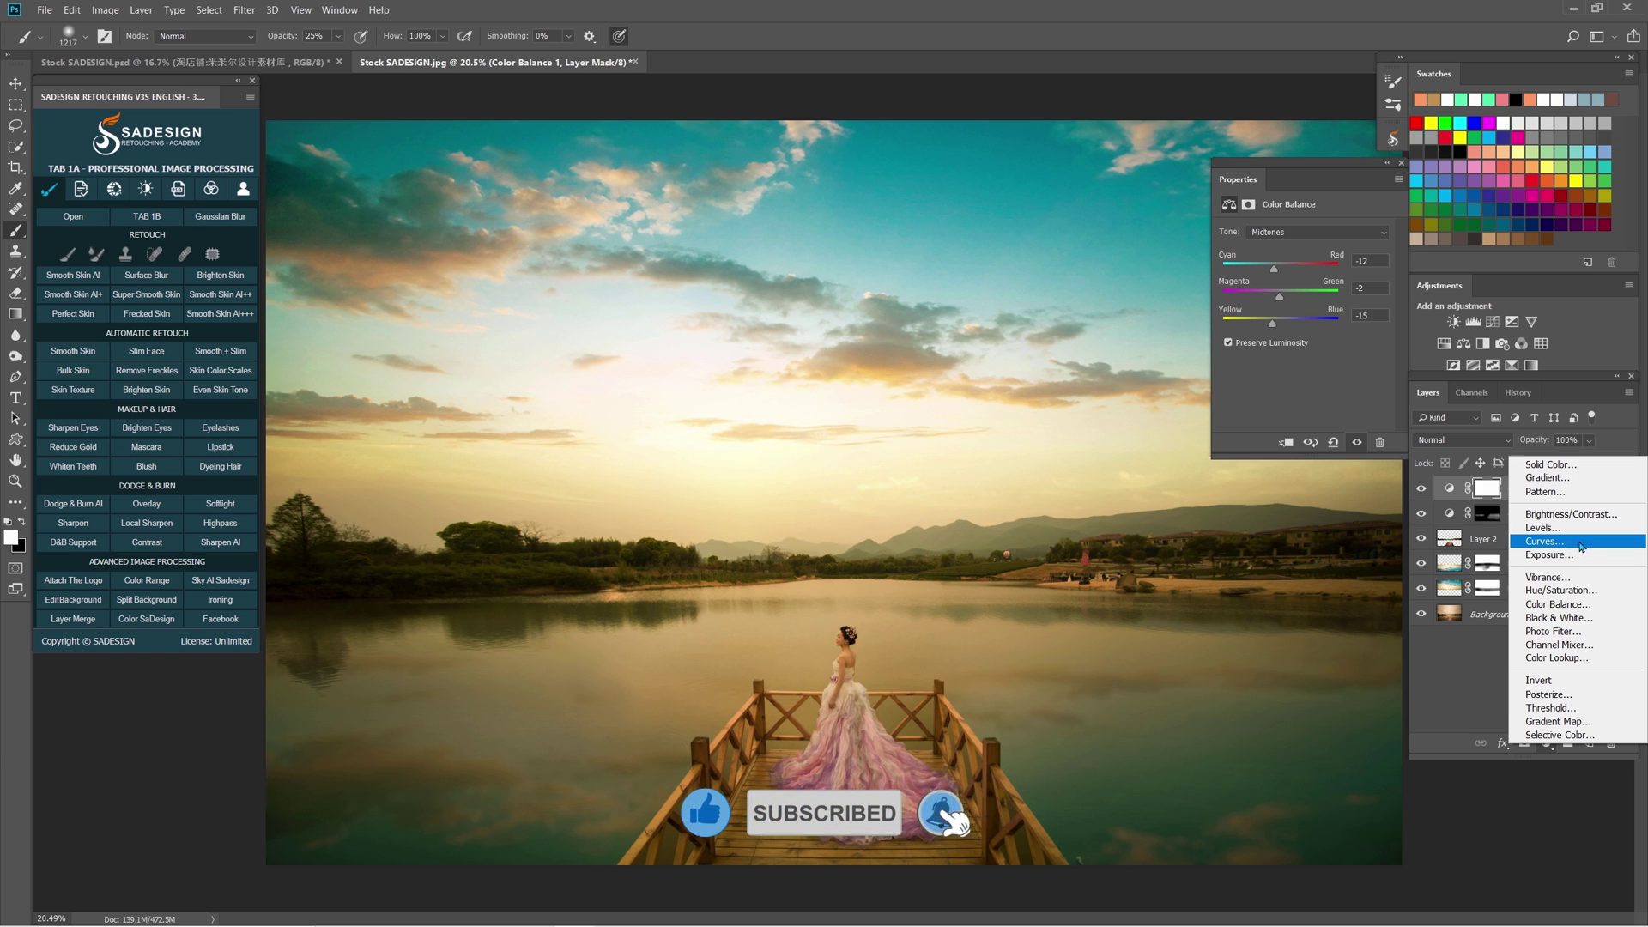
pyautogui.click(1542, 541)
pyautogui.moveTo(1346, 303); pyautogui.dragTo(1346, 300)
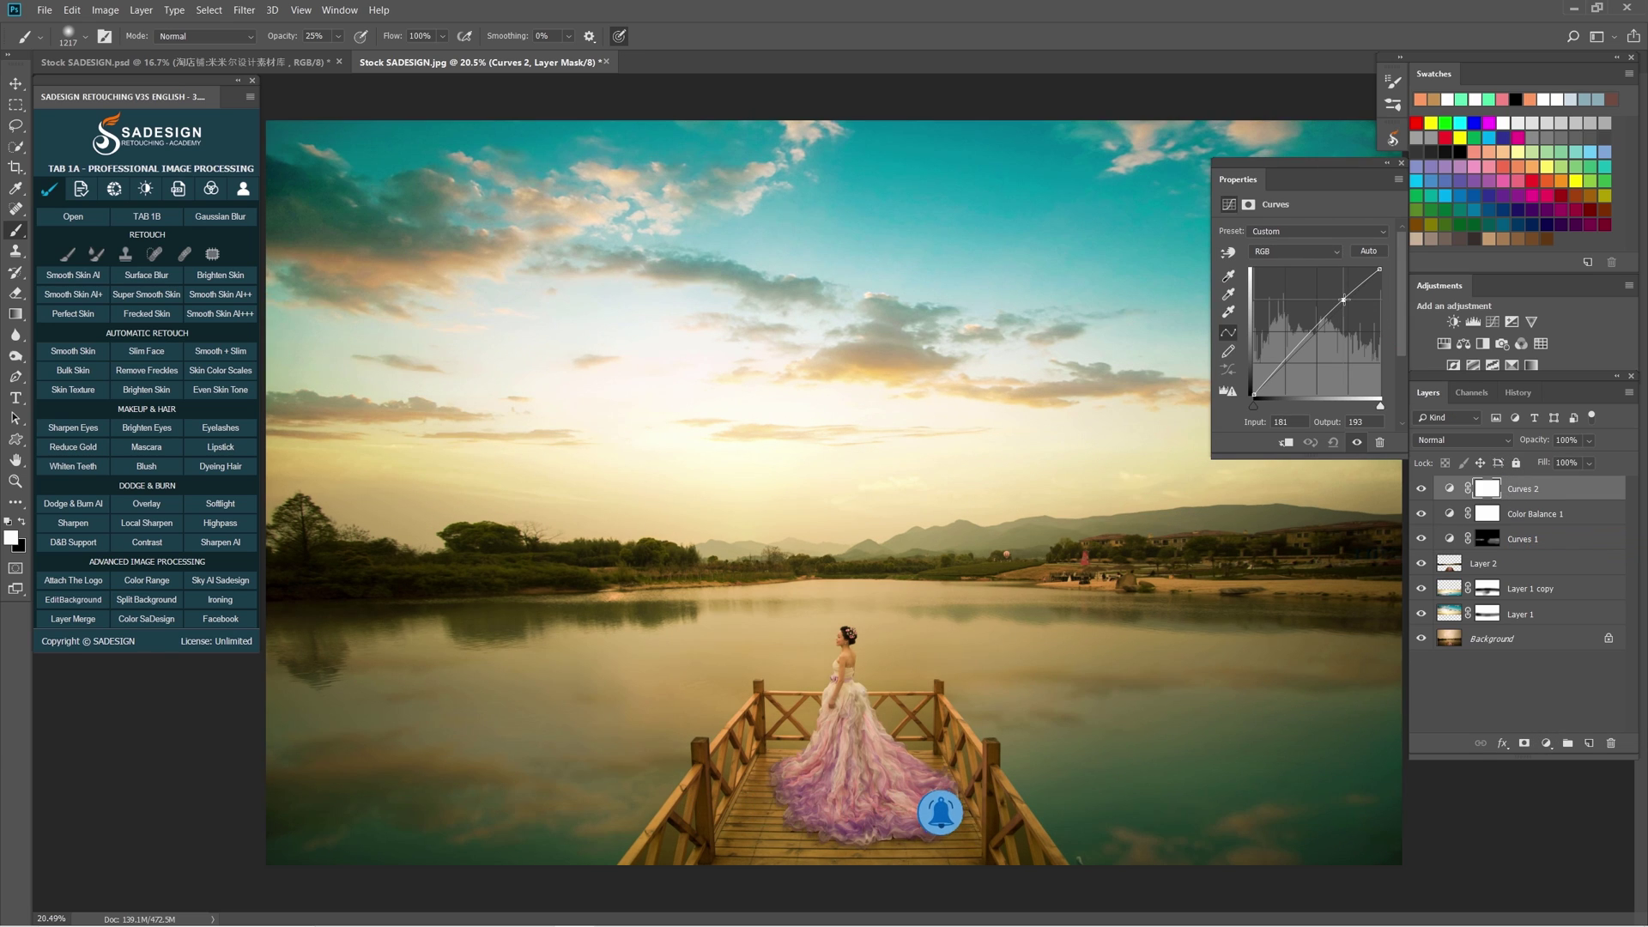
pyautogui.click(1284, 365)
pyautogui.moveTo(1284, 365); pyautogui.dragTo(1286, 365)
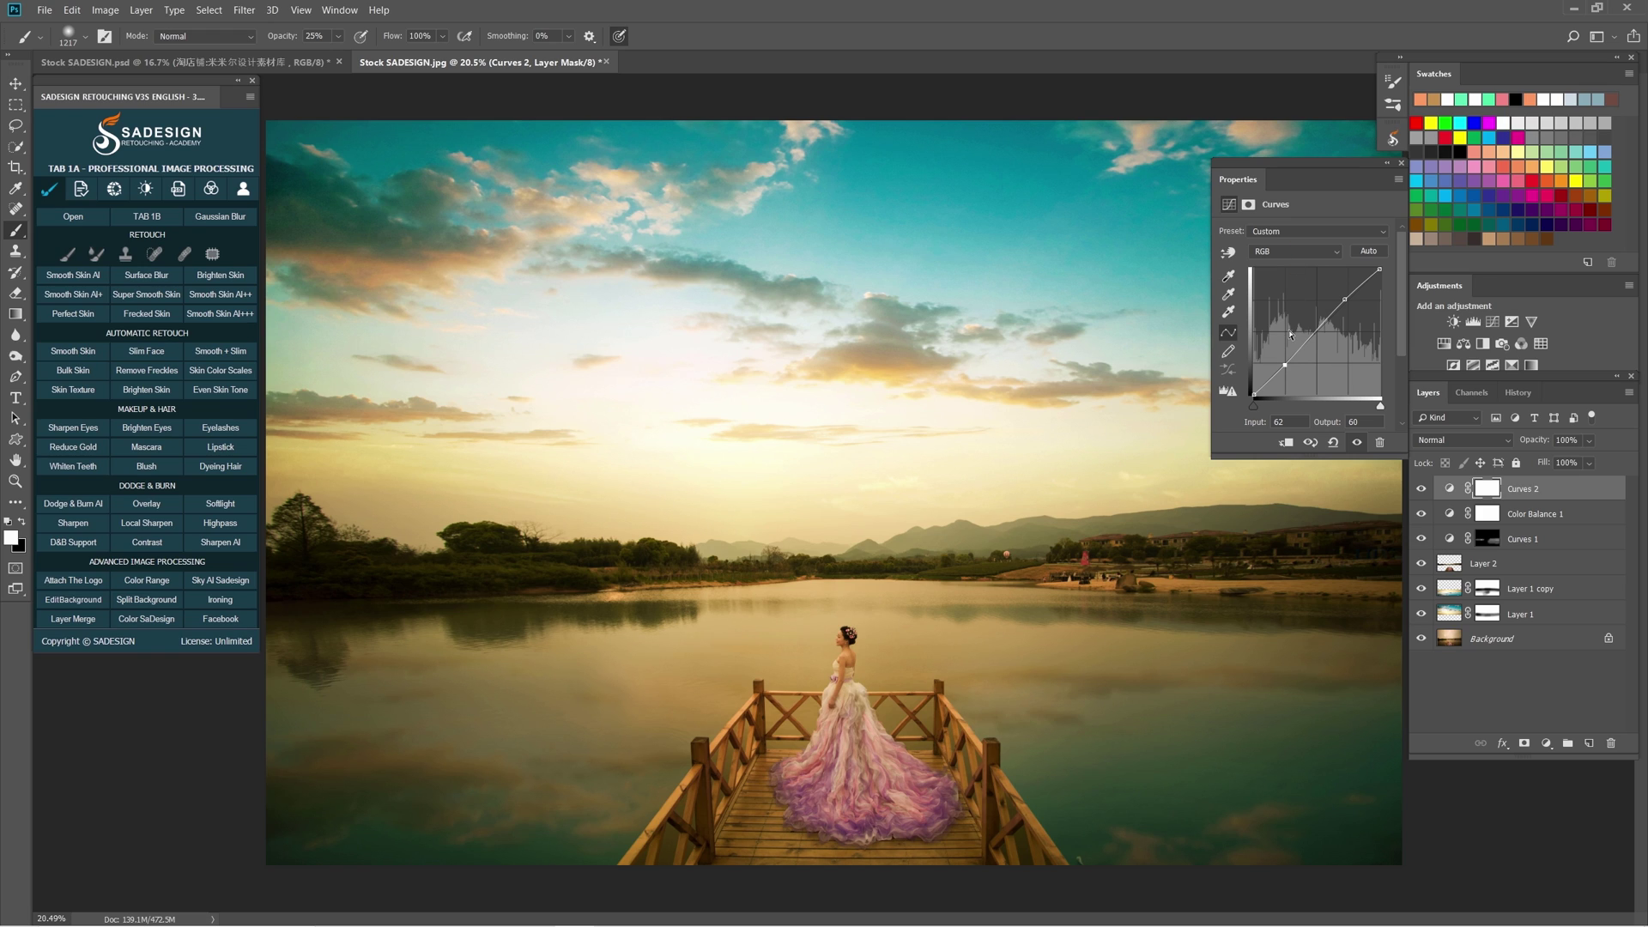
pyautogui.press('Down')
pyautogui.press('Down')
pyautogui.press('Down')
pyautogui.press('Down')
# Step: On the Blue channel, pull the top point down and move the black input right
pyautogui.click(1298, 255)
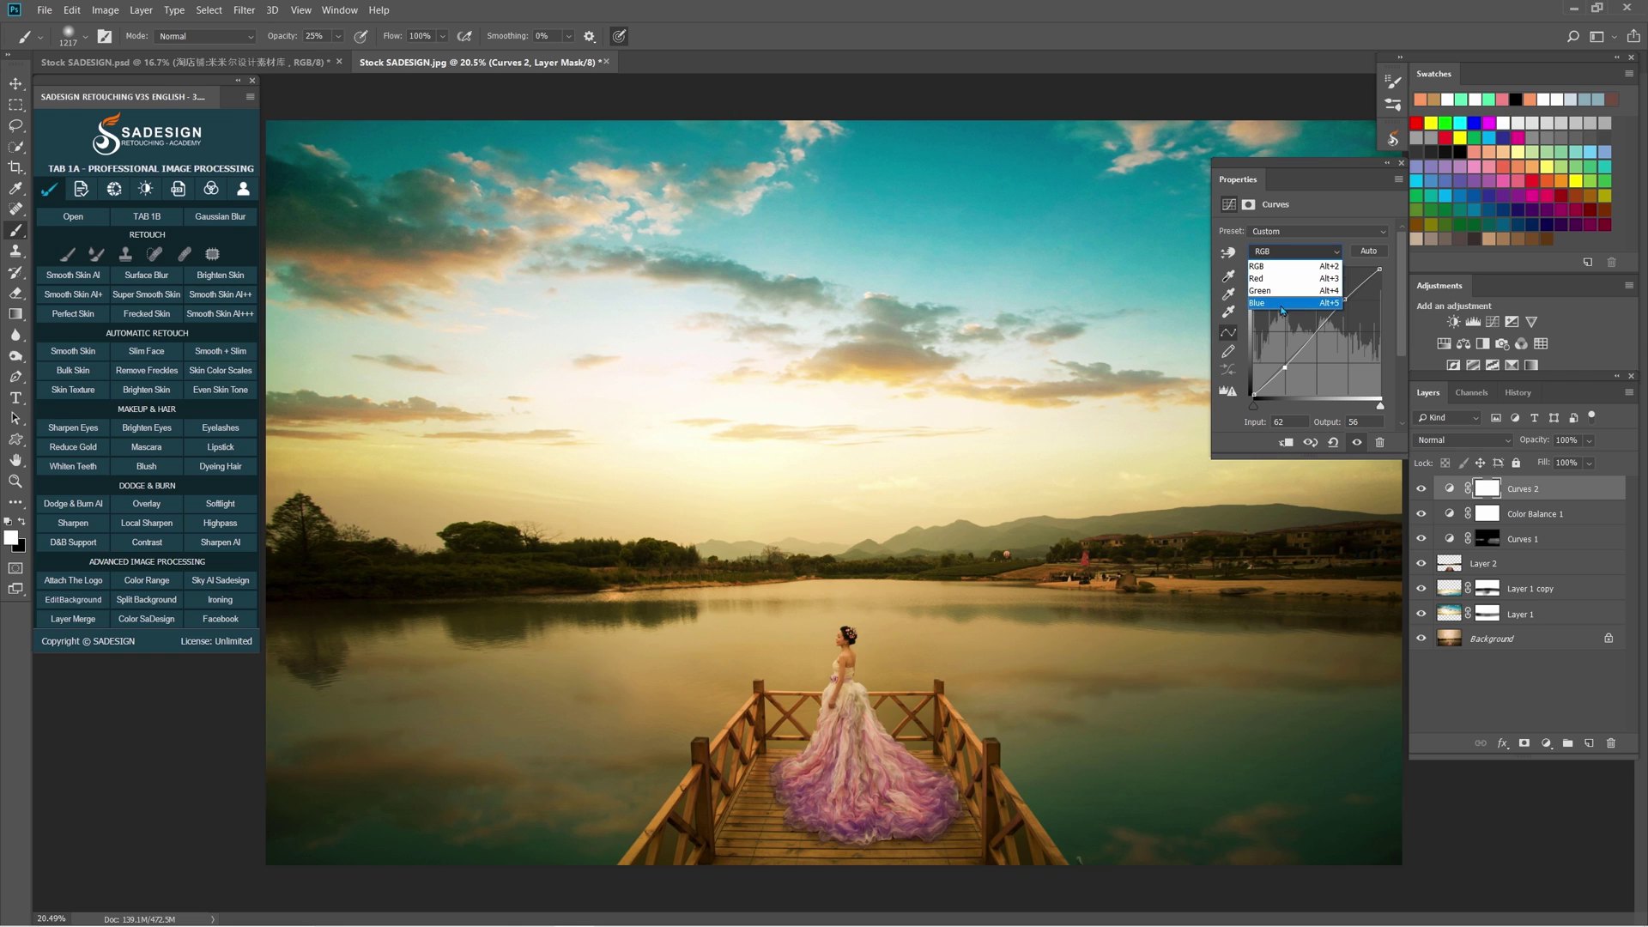
pyautogui.click(1284, 303)
pyautogui.moveTo(1380, 269); pyautogui.dragTo(1381, 274)
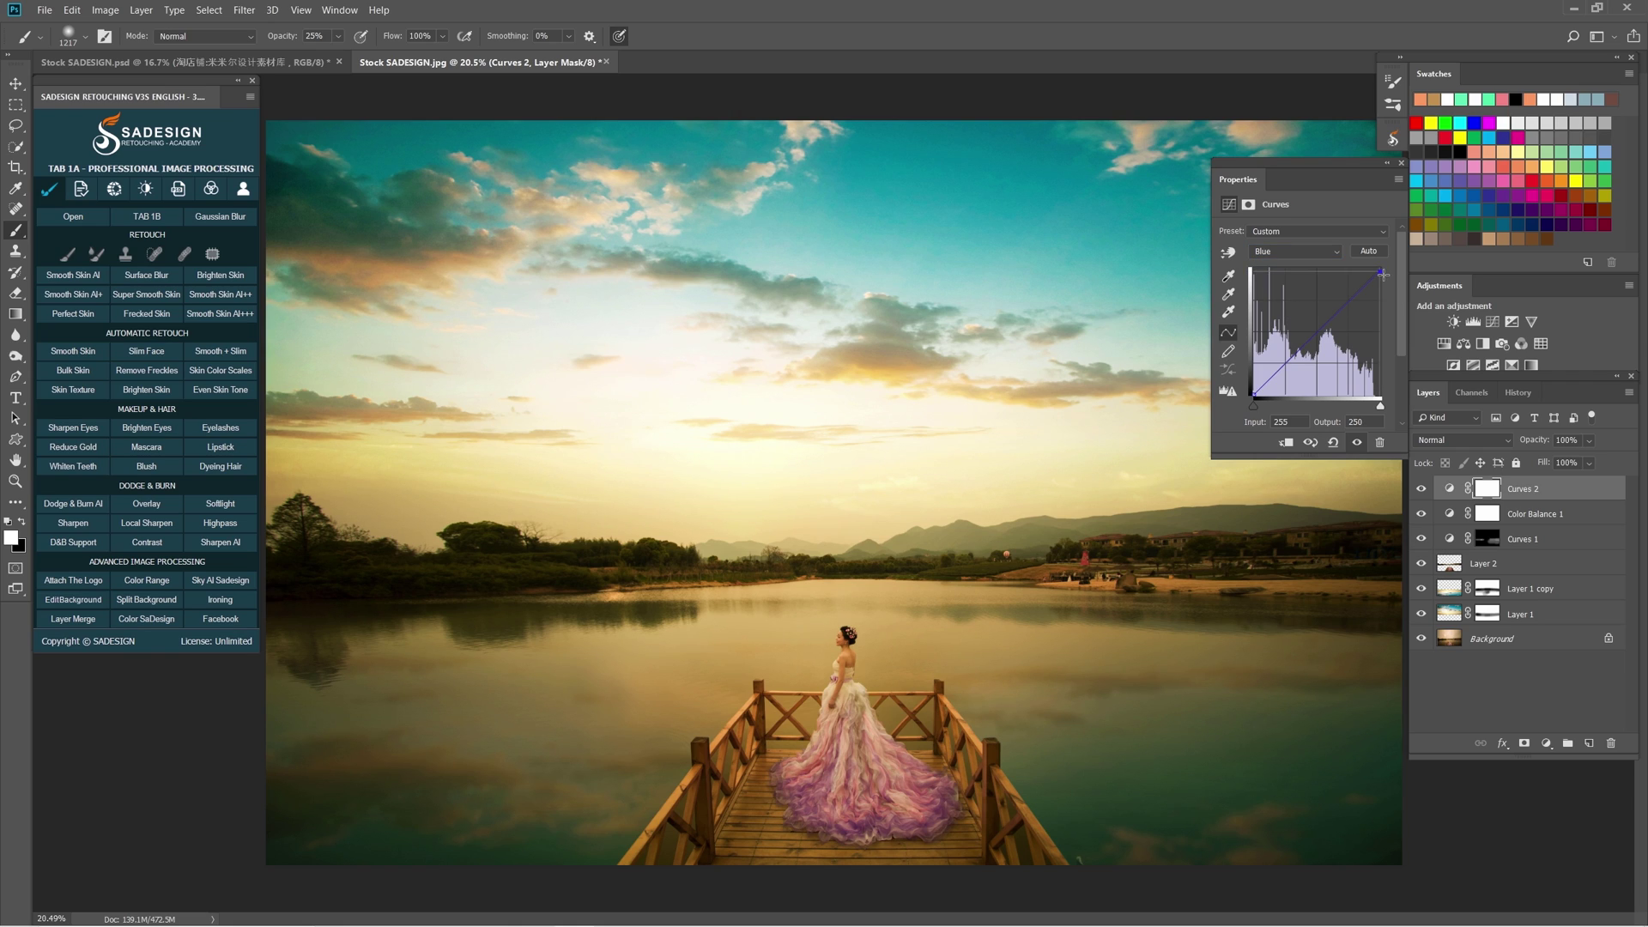
pyautogui.moveTo(1251, 406); pyautogui.dragTo(1256, 409)
pyautogui.click(1357, 443)
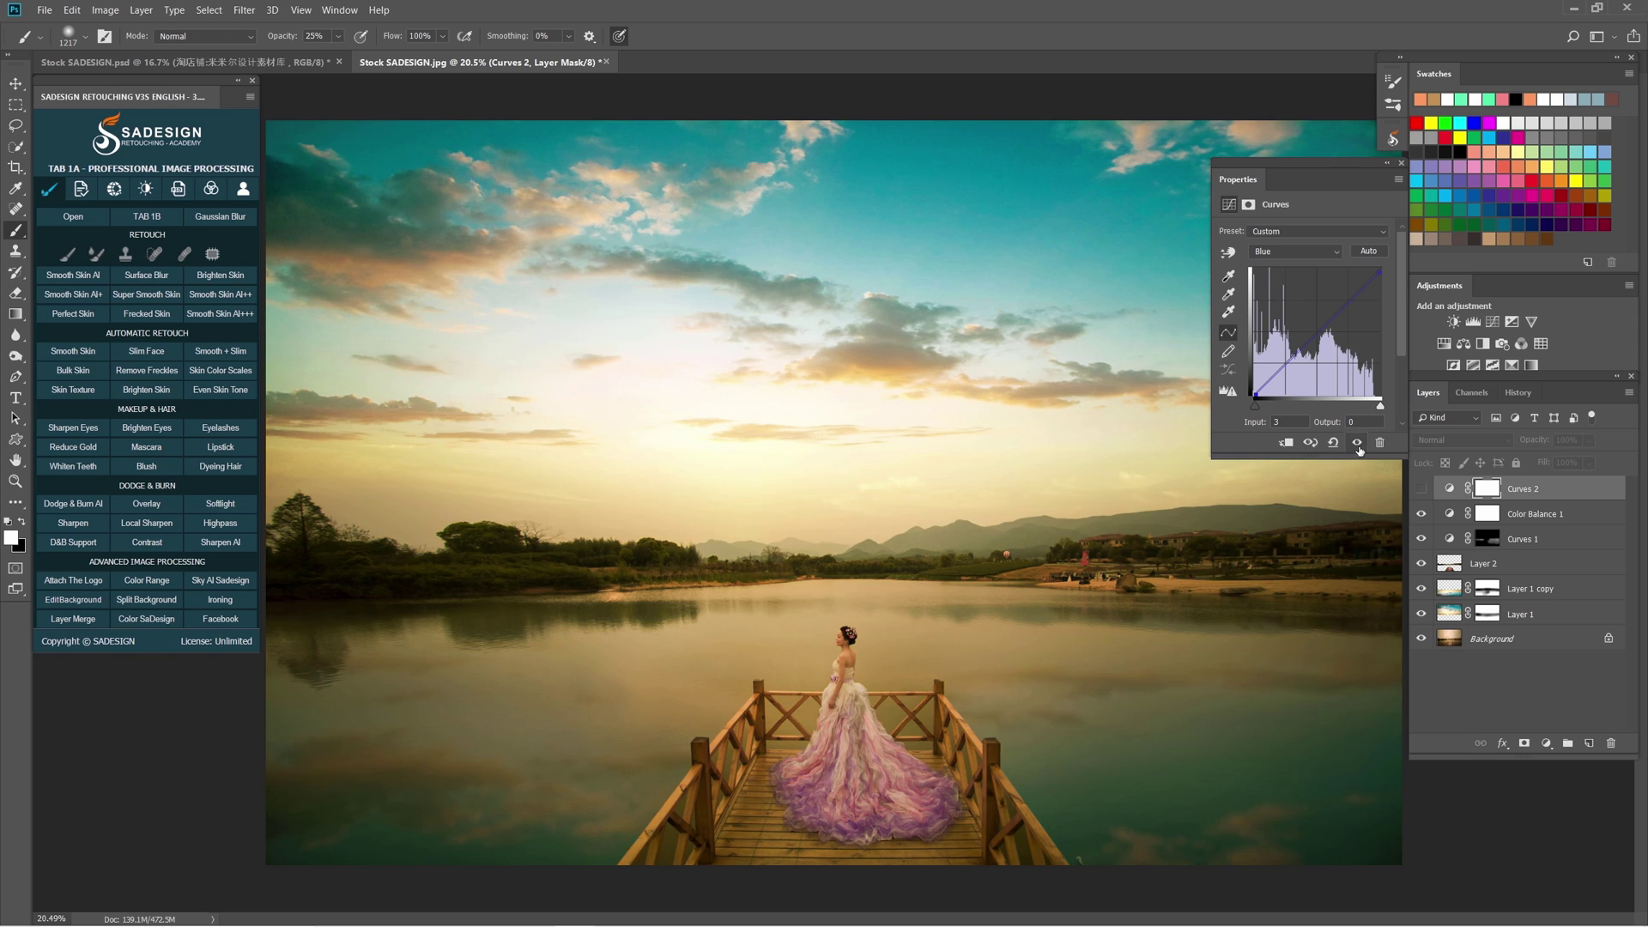
pyautogui.click(1357, 443)
pyautogui.click(1357, 443)
pyautogui.click(1357, 443)
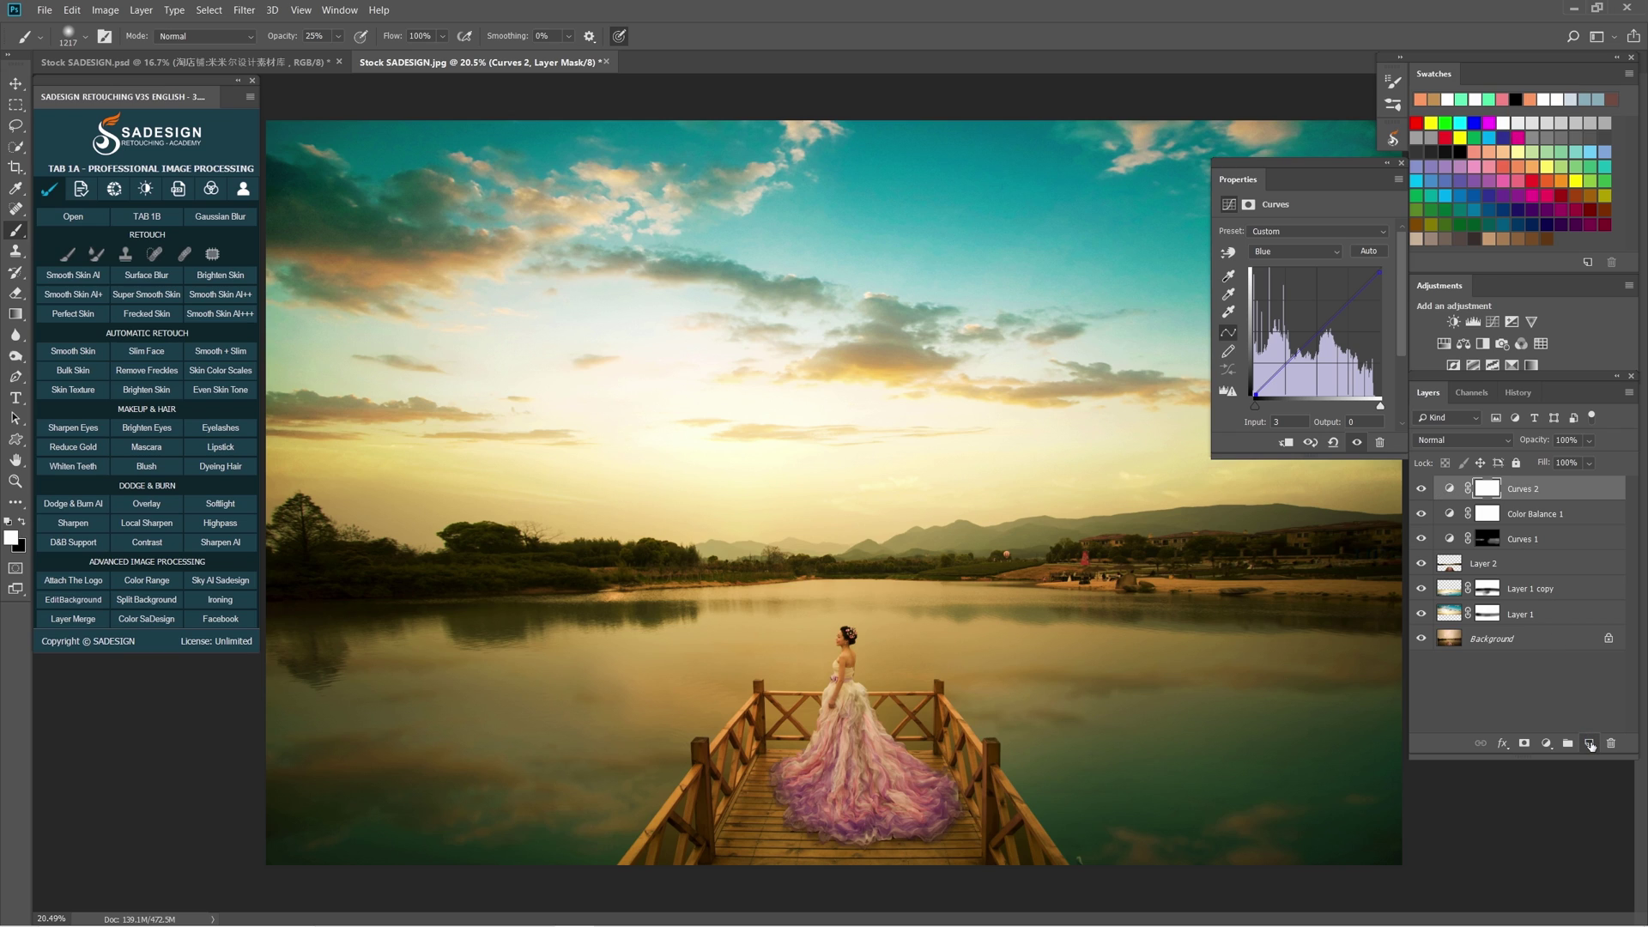
# Step: Add a new empty layer on top with its blend mode set to Screen
pyautogui.click(1590, 745)
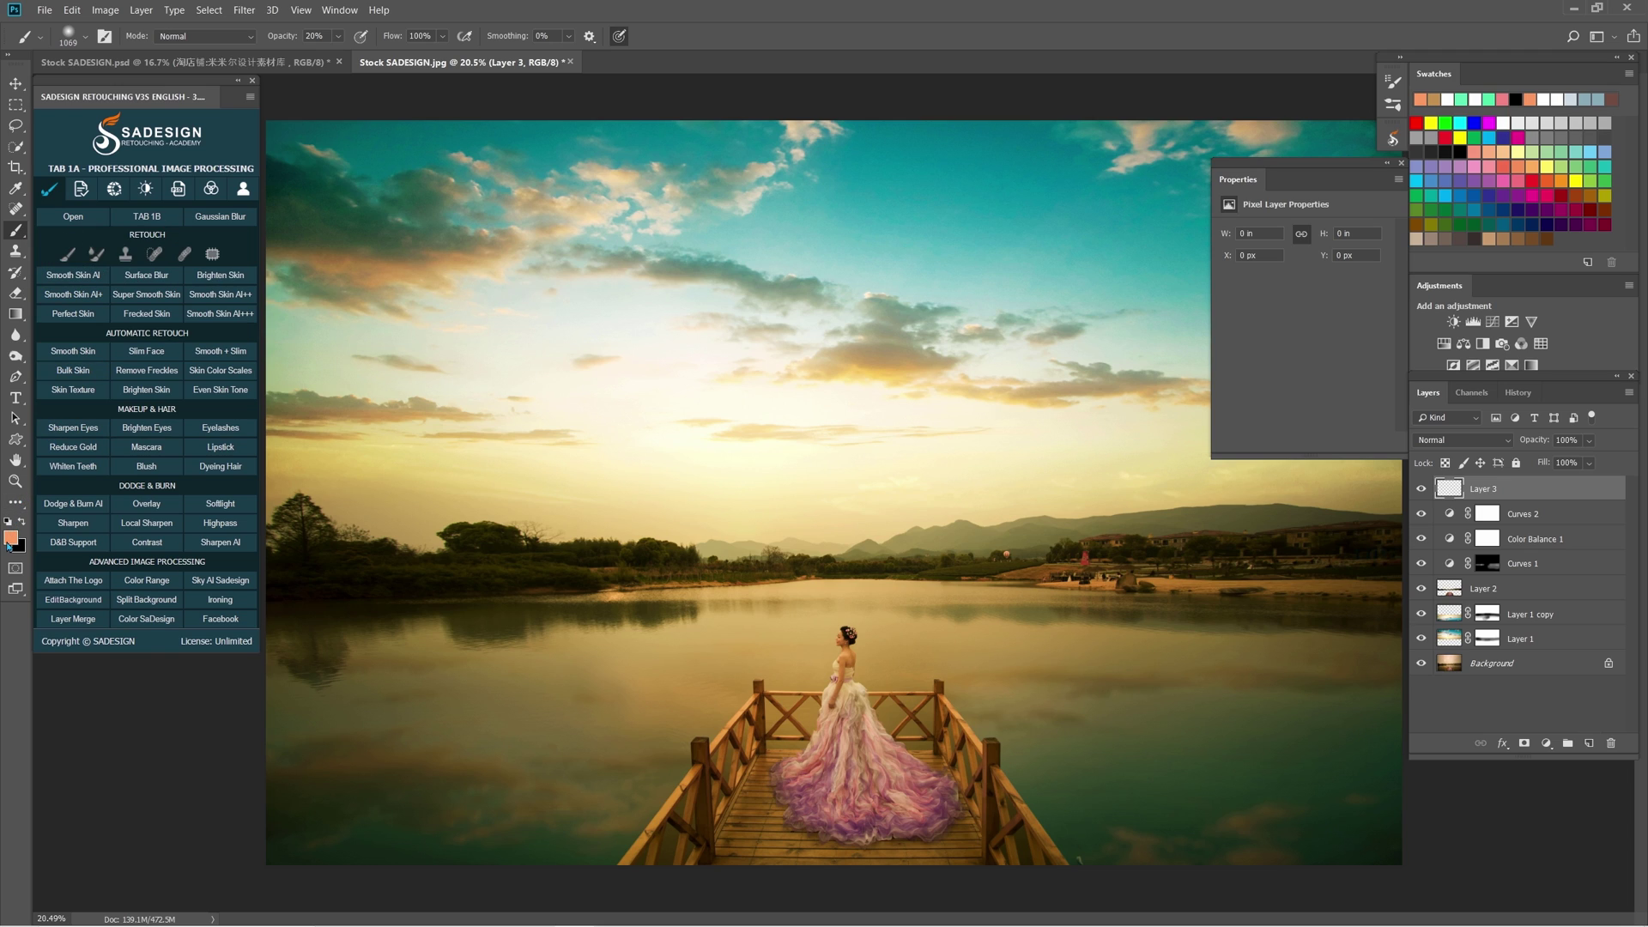
pyautogui.click(1453, 440)
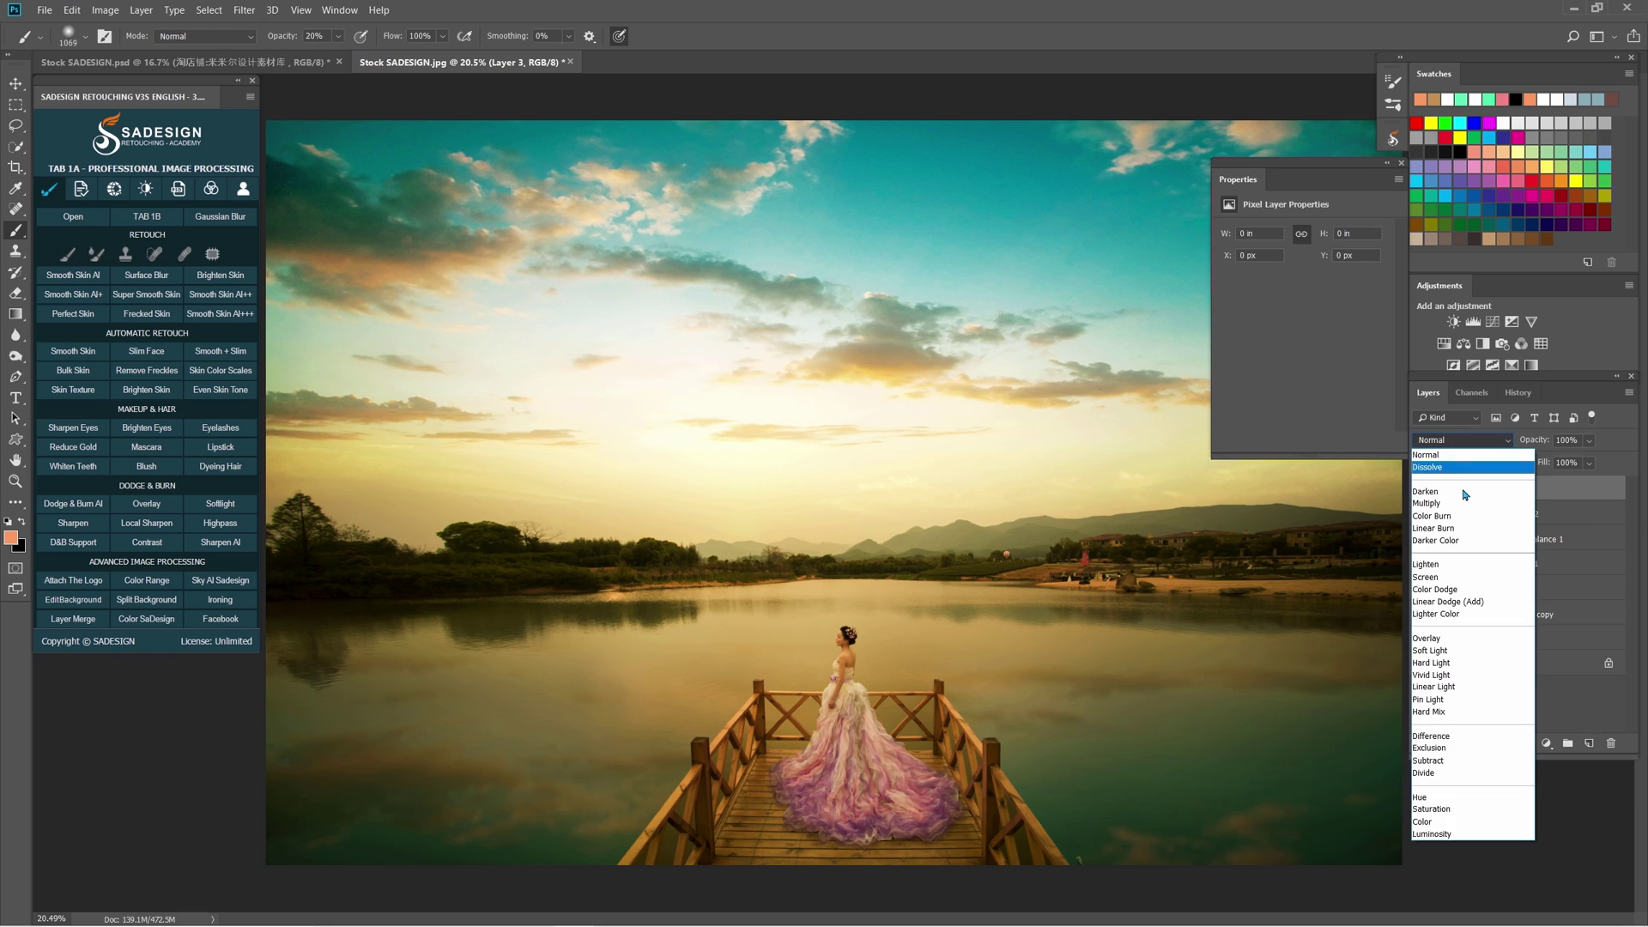
pyautogui.click(1483, 579)
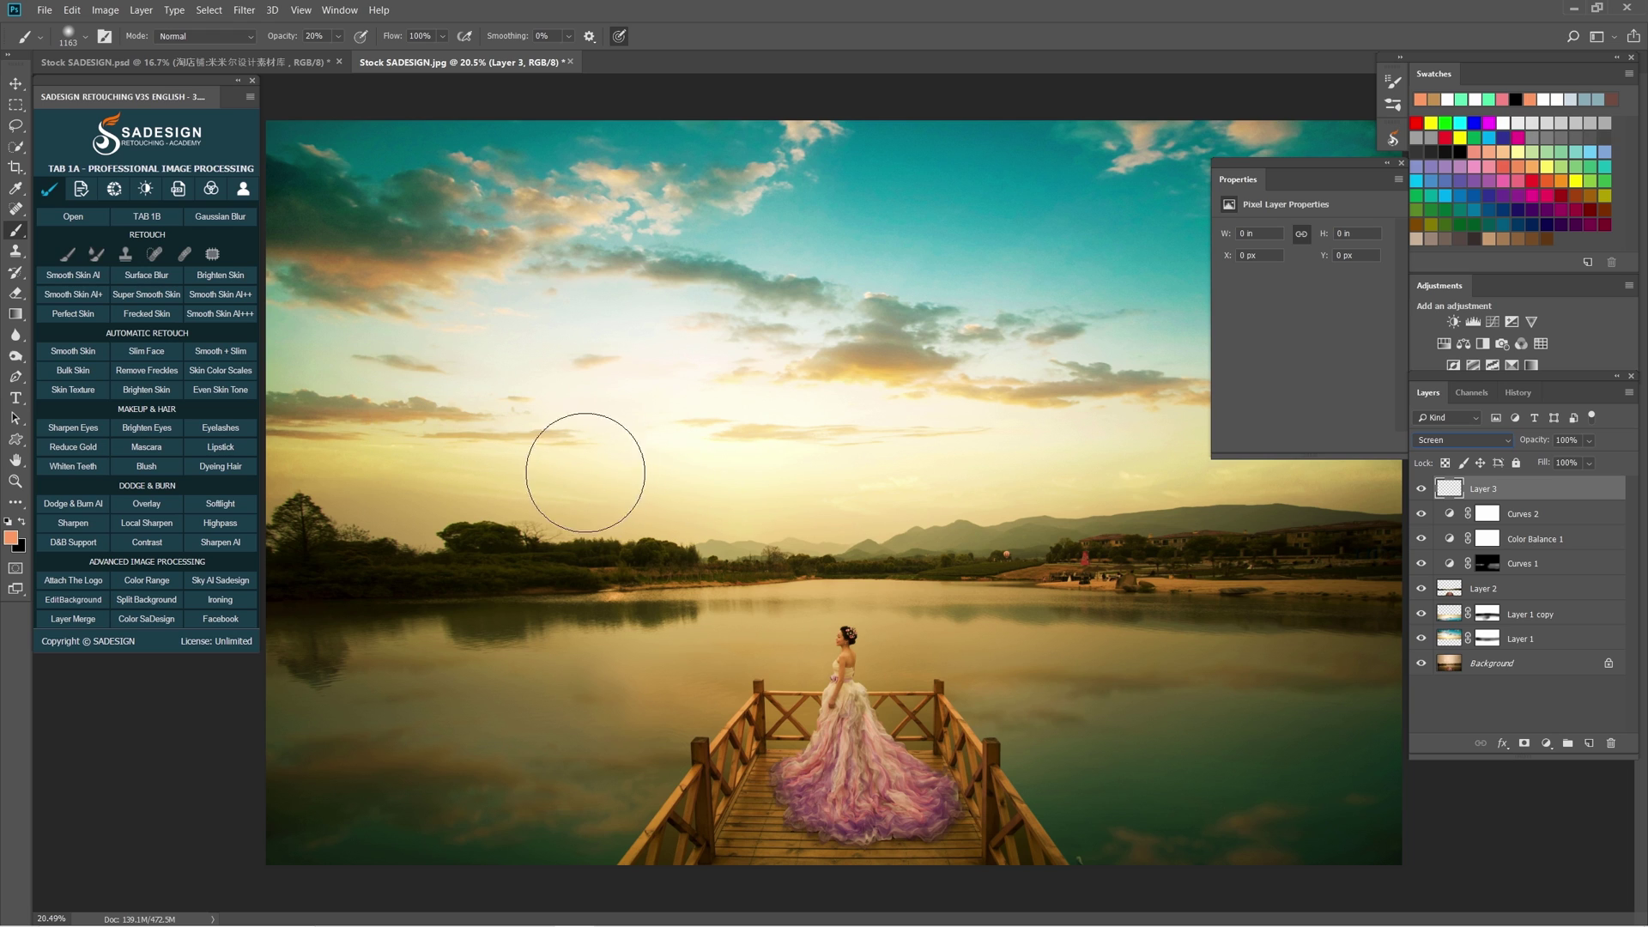
# Step: Brush a warm orange glow over the horizon and lower sky, toggling the layer to compare
pyautogui.moveTo(790, 524)
pyautogui.mouseDown()
pyautogui.moveTo(809, 515)
pyautogui.moveTo(816, 552)
pyautogui.moveTo(790, 497)
pyautogui.moveTo(625, 430)
pyautogui.moveTo(802, 460)
pyautogui.moveTo(798, 497)
pyautogui.moveTo(681, 493)
pyautogui.moveTo(739, 489)
pyautogui.moveTo(673, 438)
pyautogui.moveTo(527, 440)
pyautogui.moveTo(783, 497)
pyautogui.moveTo(853, 467)
pyautogui.moveTo(614, 500)
pyautogui.moveTo(761, 544)
pyautogui.moveTo(729, 537)
pyautogui.moveTo(850, 489)
pyautogui.moveTo(827, 502)
pyautogui.mouseUp()
pyautogui.press('[')
pyautogui.press('[')
pyautogui.press('[')
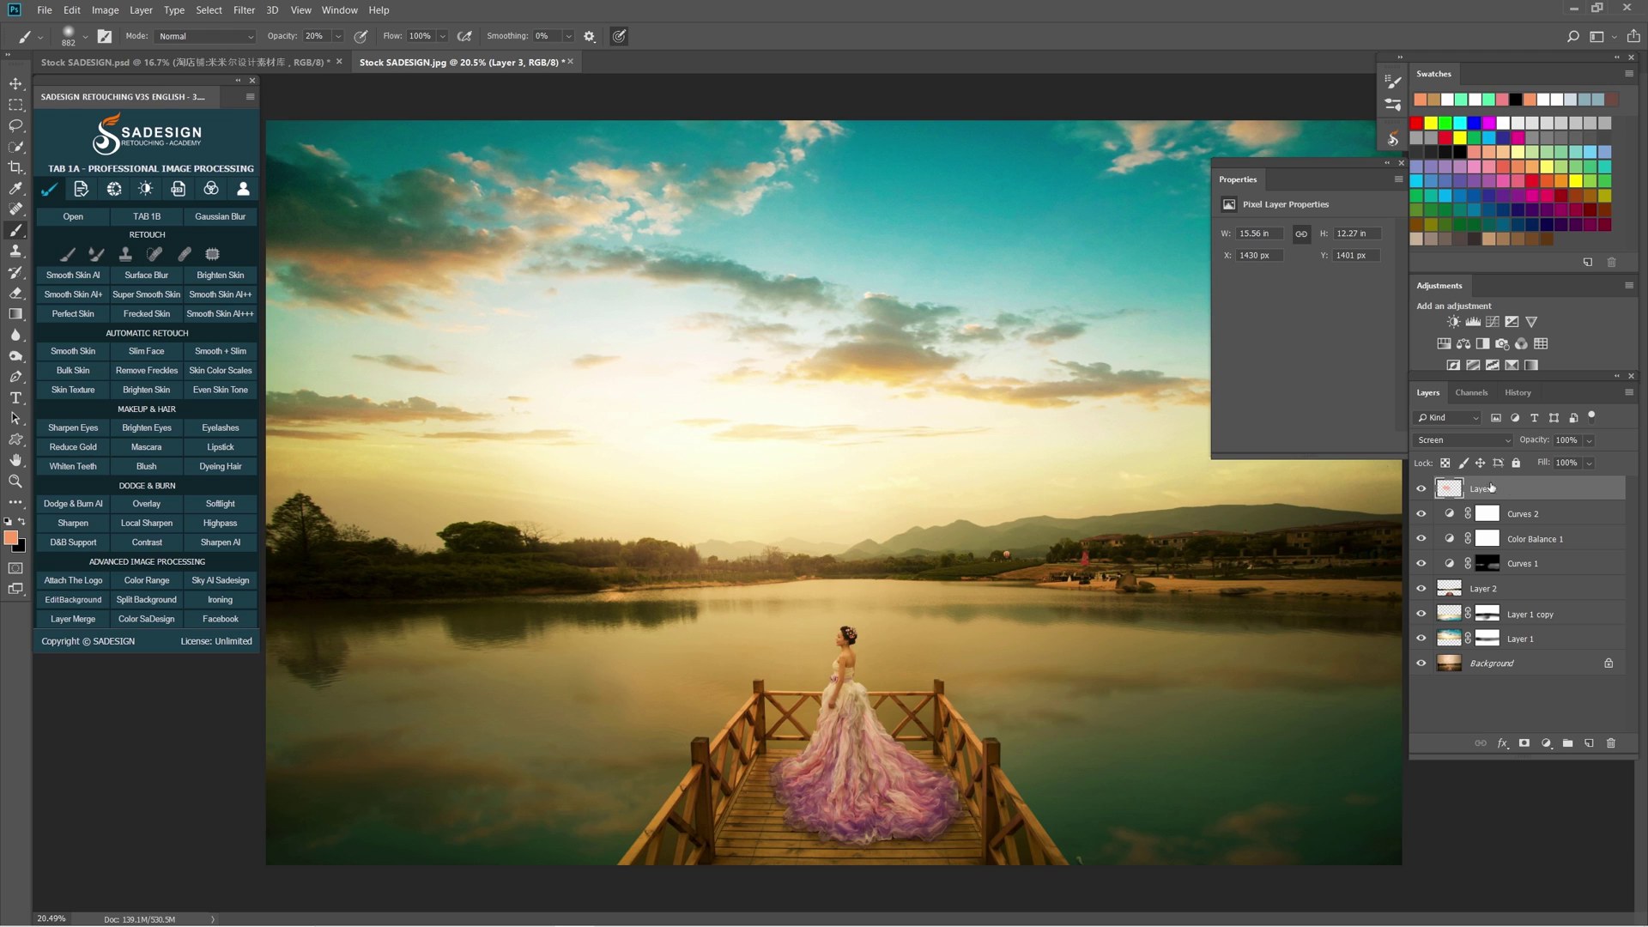
pyautogui.click(1422, 489)
pyautogui.click(1423, 489)
# Step: View the original hazy photo from the History snapshot, then return to the latest edited state
pyautogui.click(1518, 393)
pyautogui.moveTo(1632, 711); pyautogui.dragTo(1625, 425)
pyautogui.click(1550, 422)
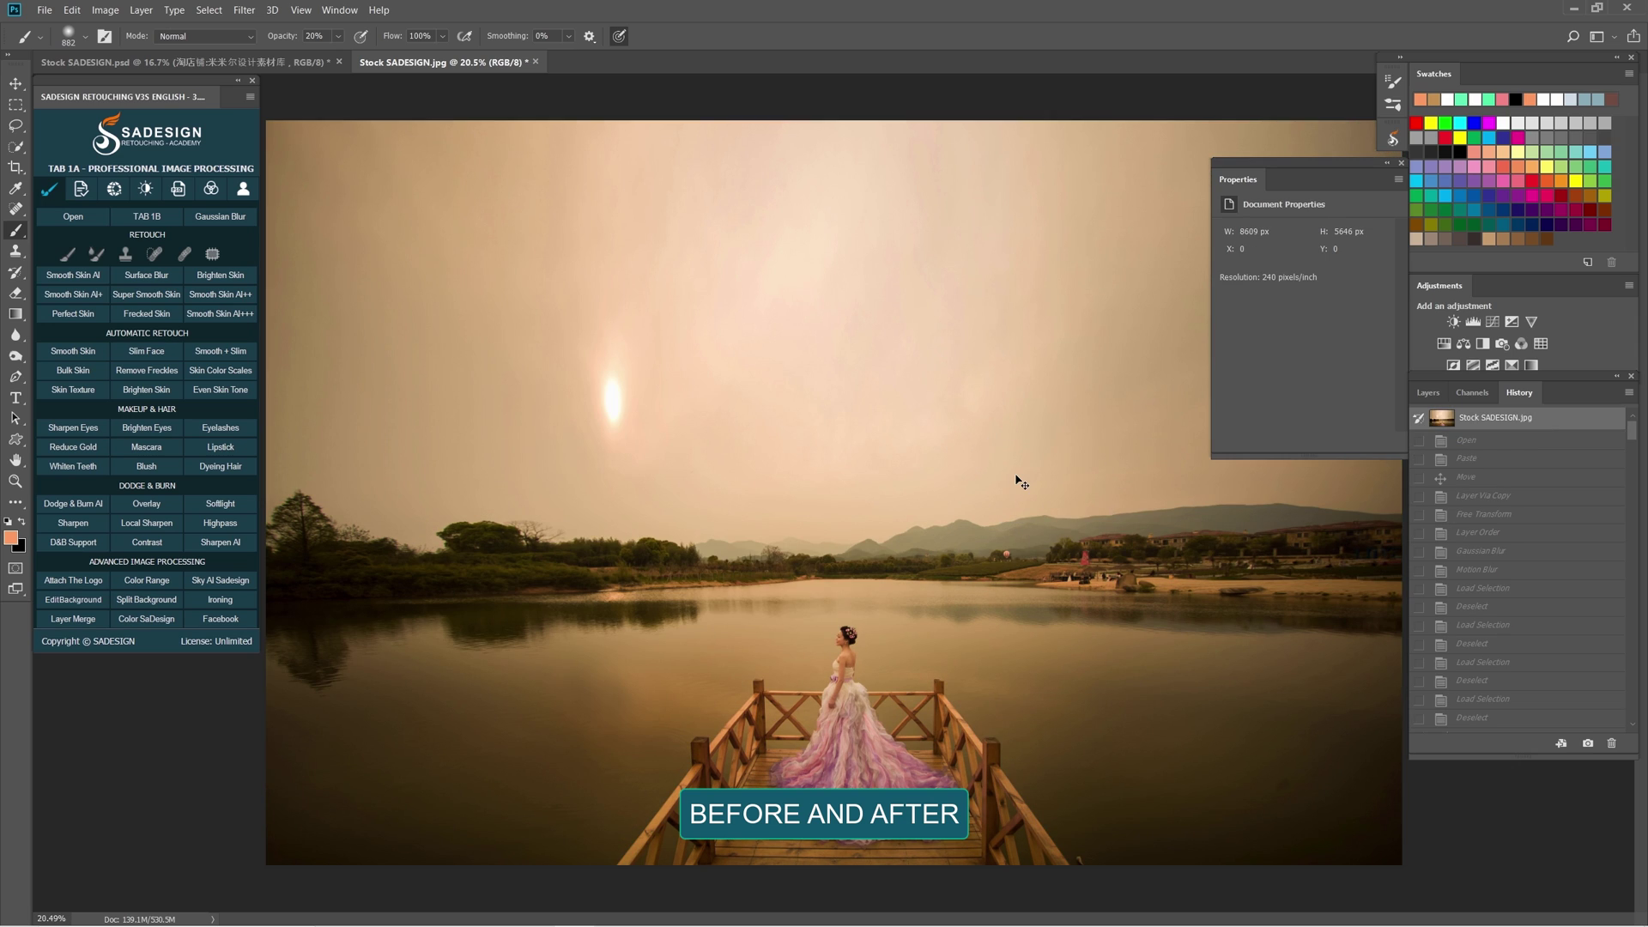
pyautogui.hotkey('ctrl', 'z')
pyautogui.hotkey('ctrl', 'z')
pyautogui.hotkey('ctrl', 'z')
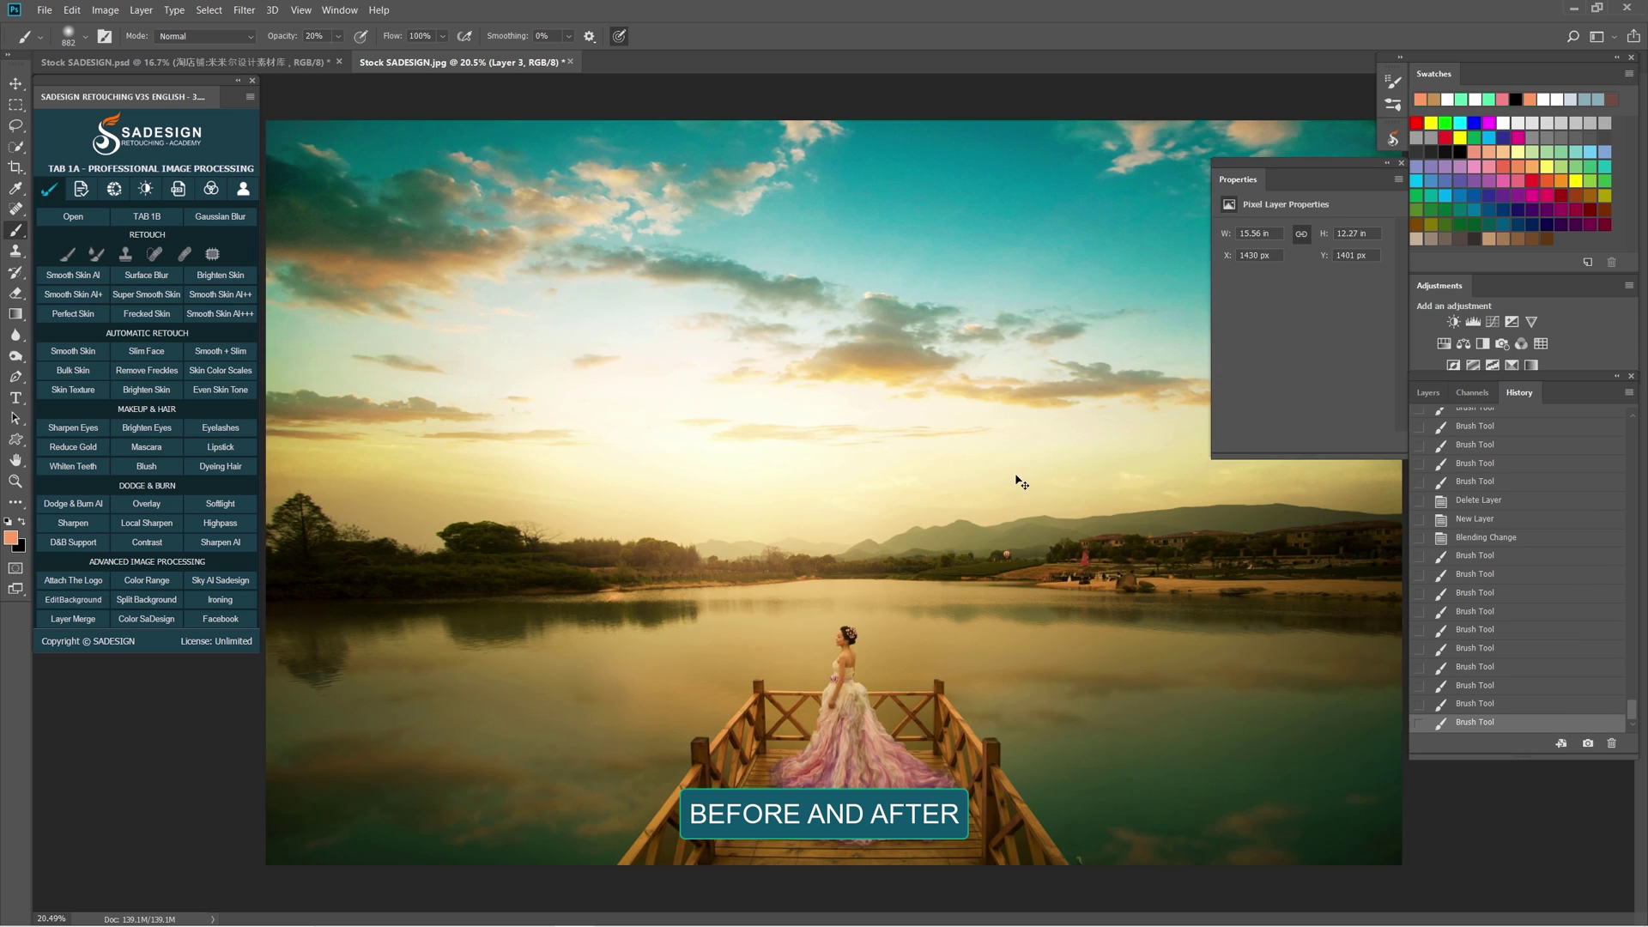